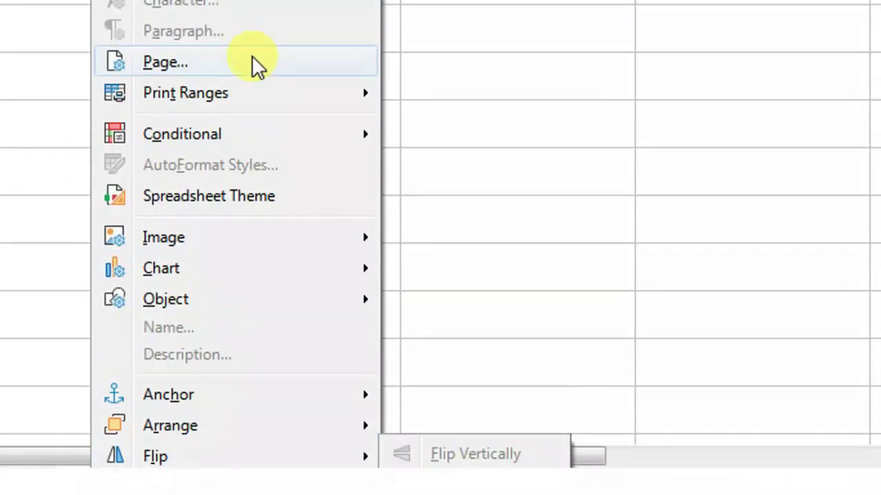
mouse_move(200, 48)
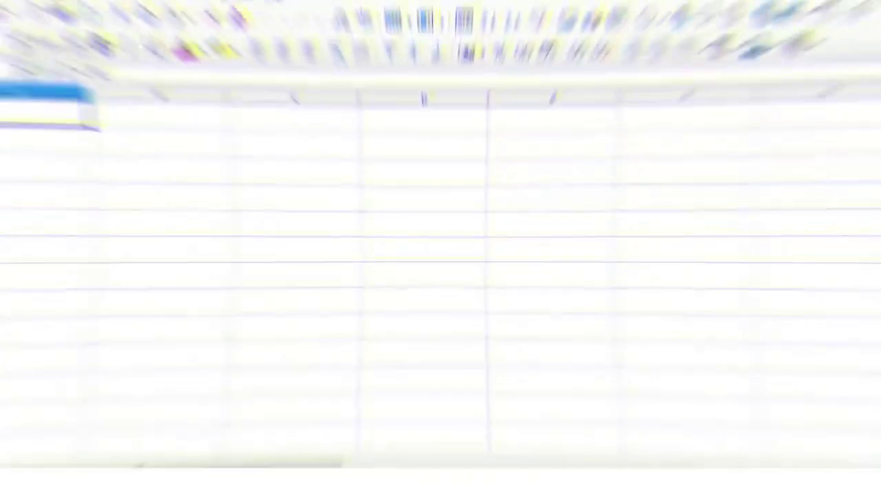
left_click(117, 23)
mouse_move(123, 44)
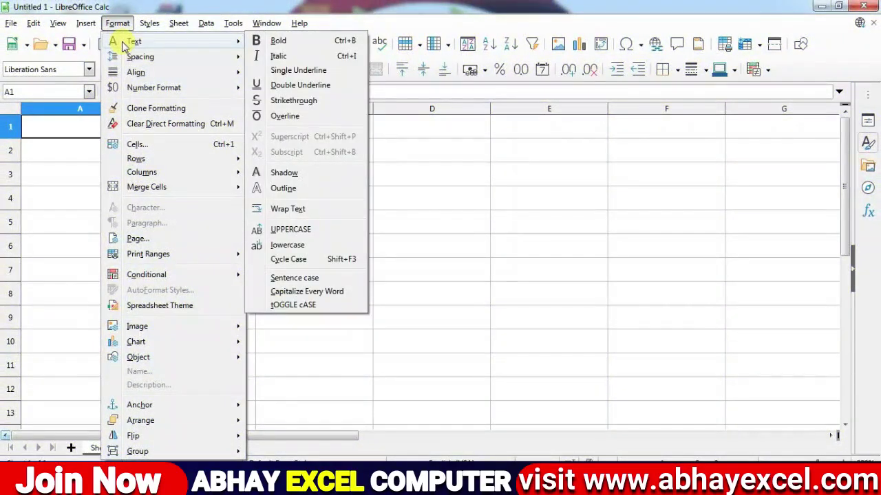
left_click(287, 327)
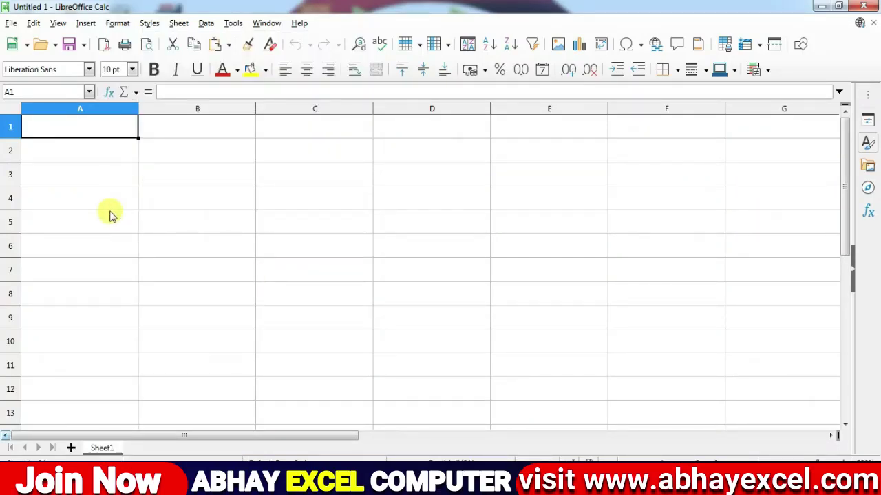
Enter ABHAY EXCEL COMPUTER in cell A1 and widen column A to fit the text.
type("ABHAY")
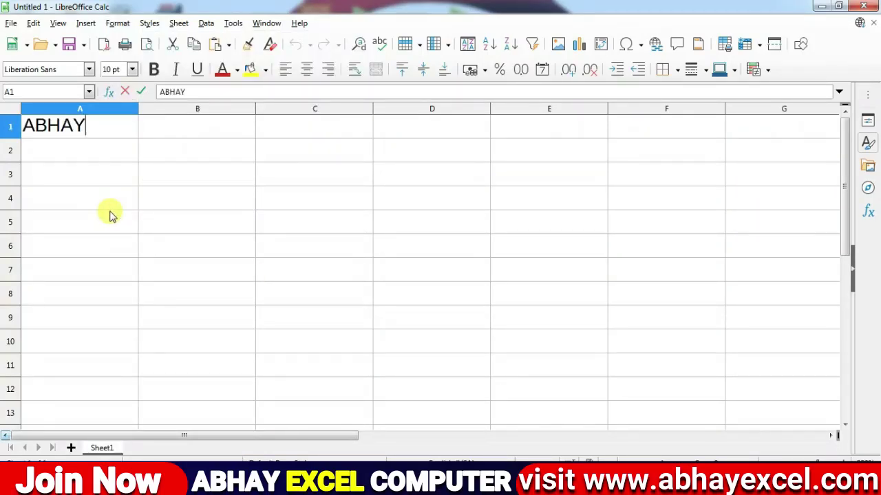
type(" EXCEL C")
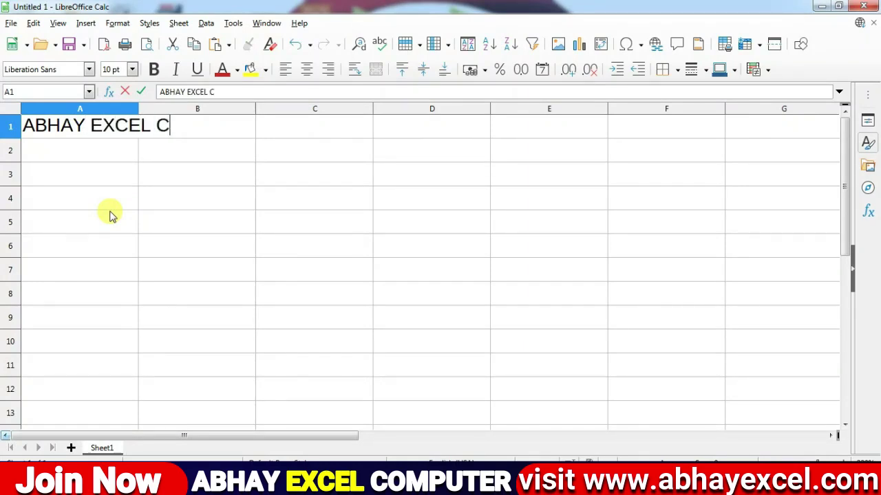
type("OMPUTER")
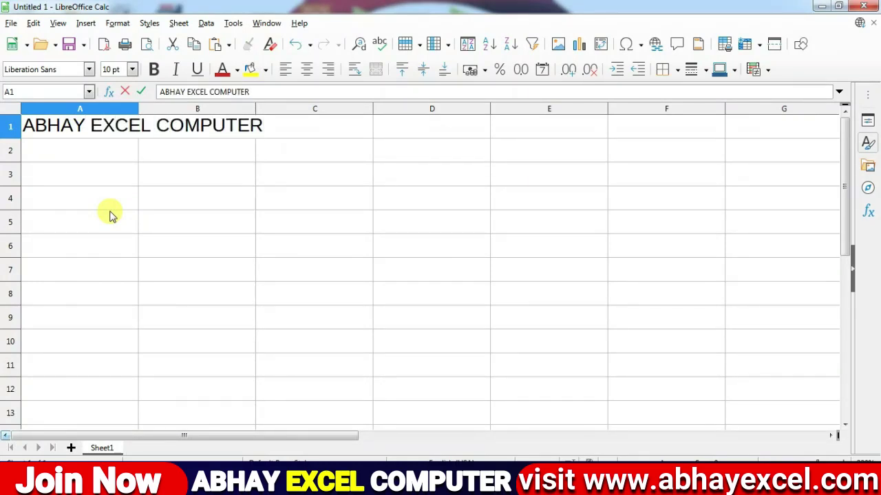
key("Return")
left_click_drag(137, 110, 262, 112)
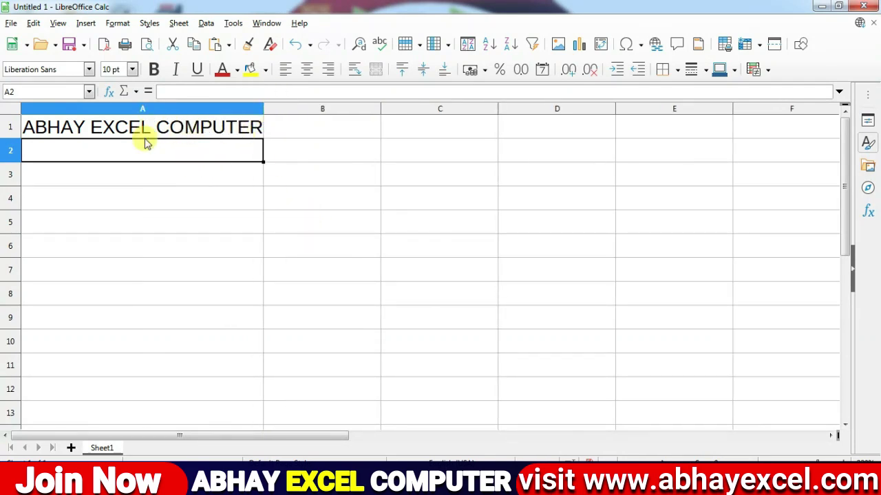
Apply bold formatting to the ABHAY EXCEL COMPUTER text in cell A1.
left_click(200, 130)
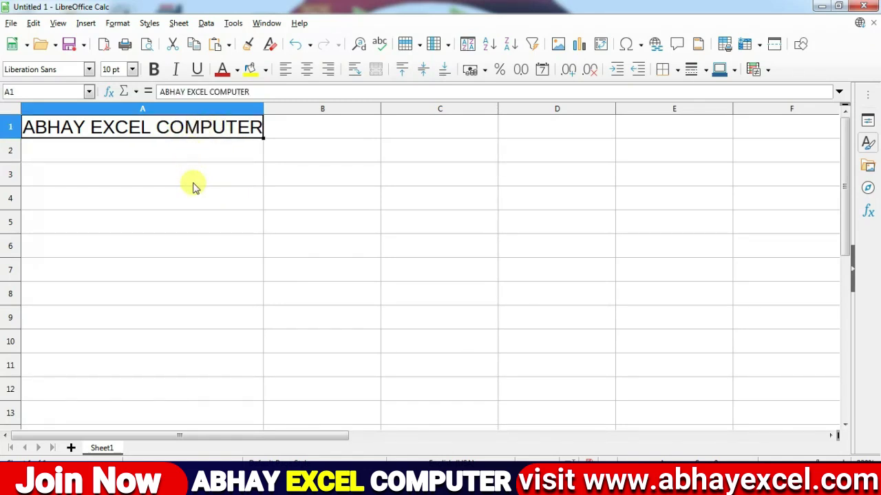
left_click(119, 24)
mouse_move(124, 41)
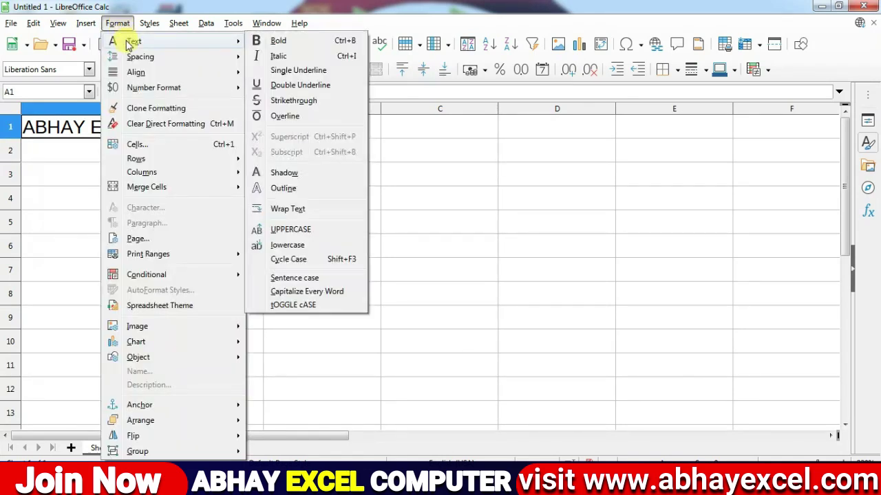
left_click(278, 41)
left_click(209, 197)
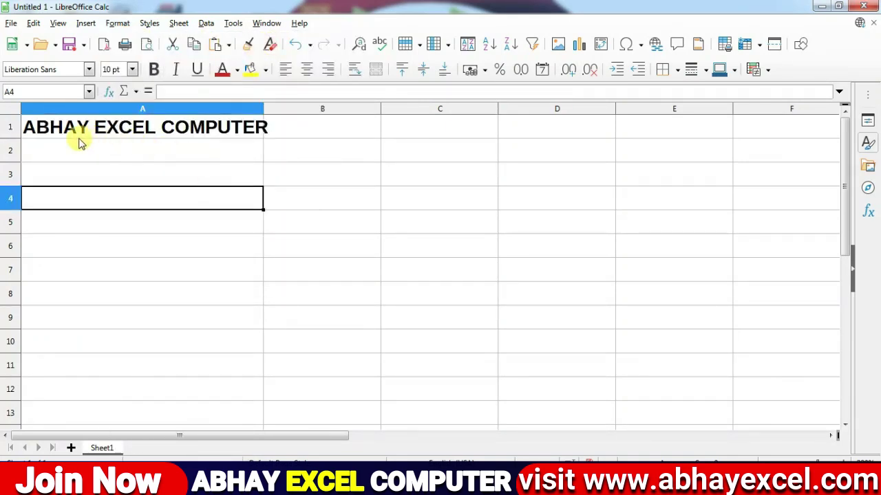
Apply italic formatting to the heading text in cell A1.
left_click(120, 130)
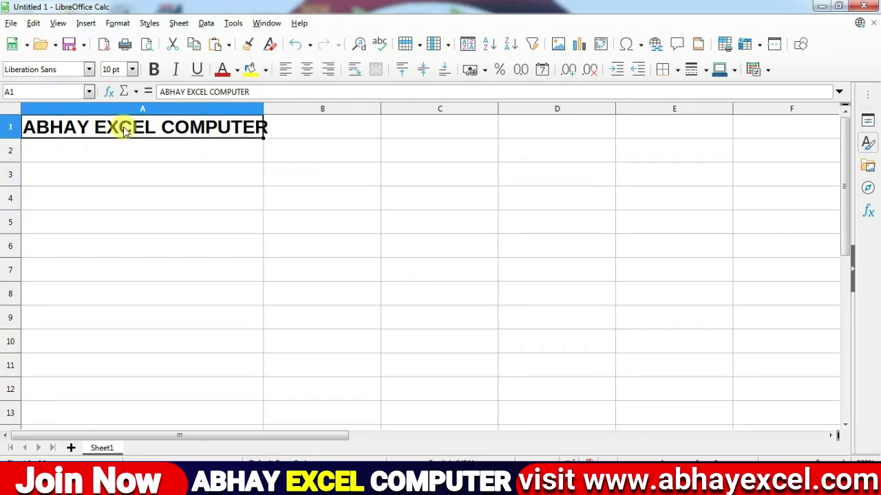
left_click(114, 23)
mouse_move(122, 40)
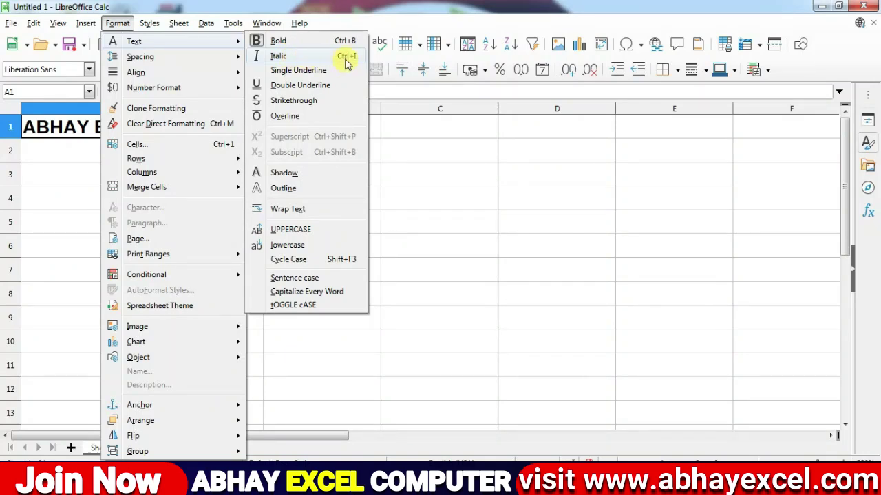
left_click(282, 58)
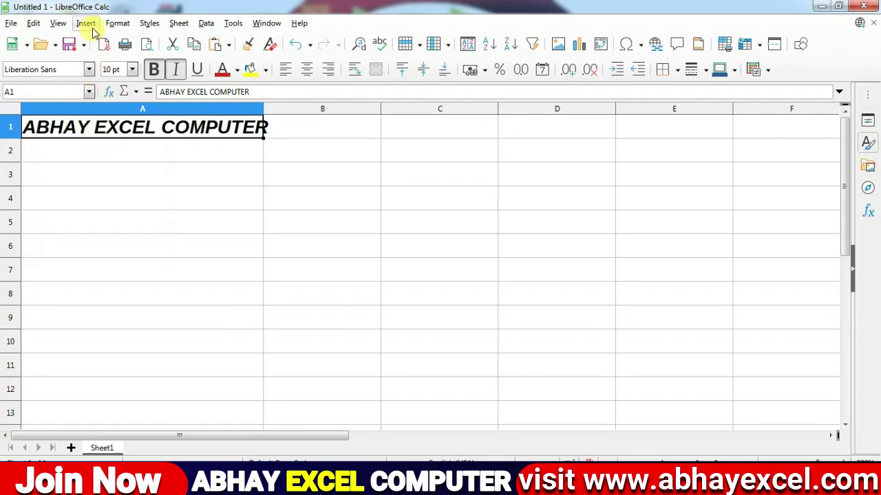
Apply a single underline to the heading text in cell A1.
left_click(114, 24)
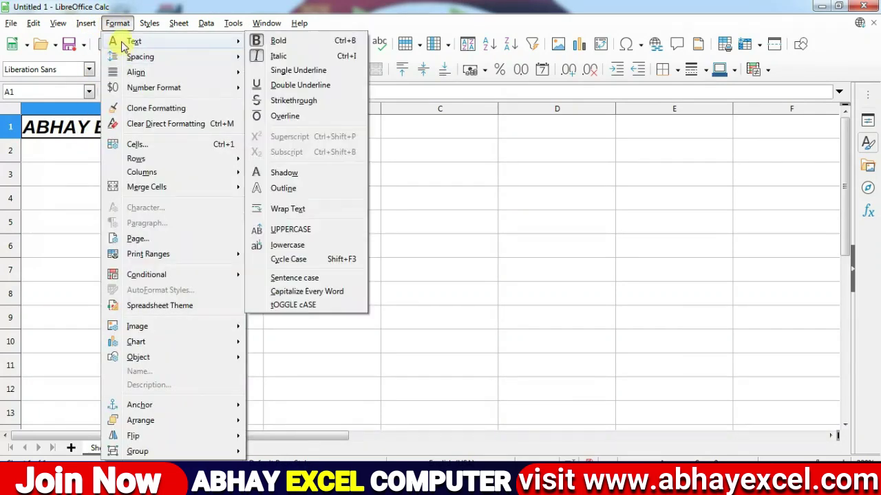
left_click(284, 72)
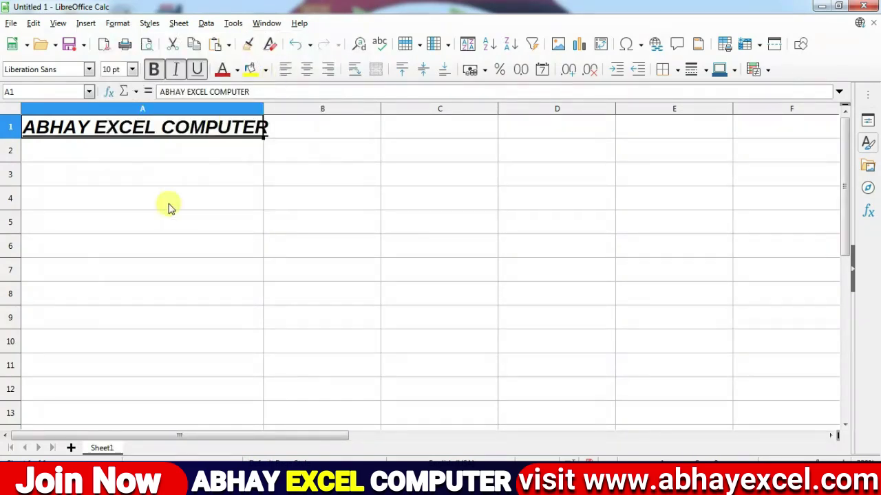
left_click(160, 221)
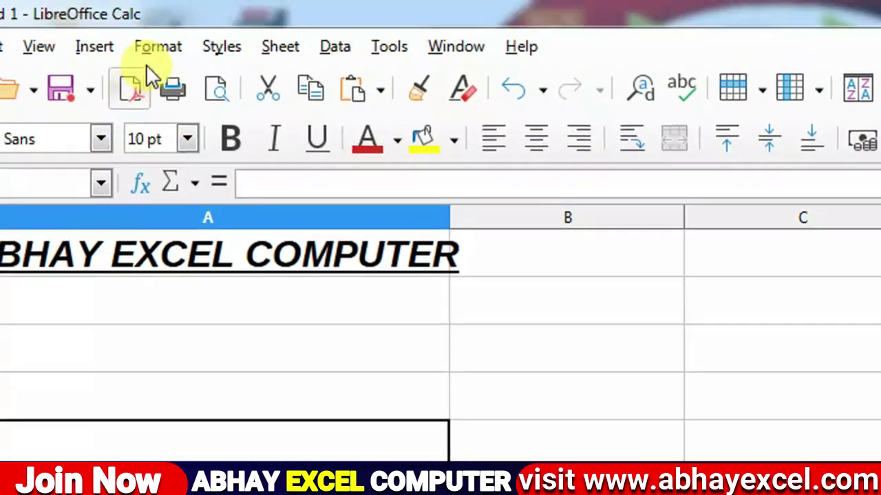
Apply the Double Underline format to the empty cell A5.
left_click(176, 50)
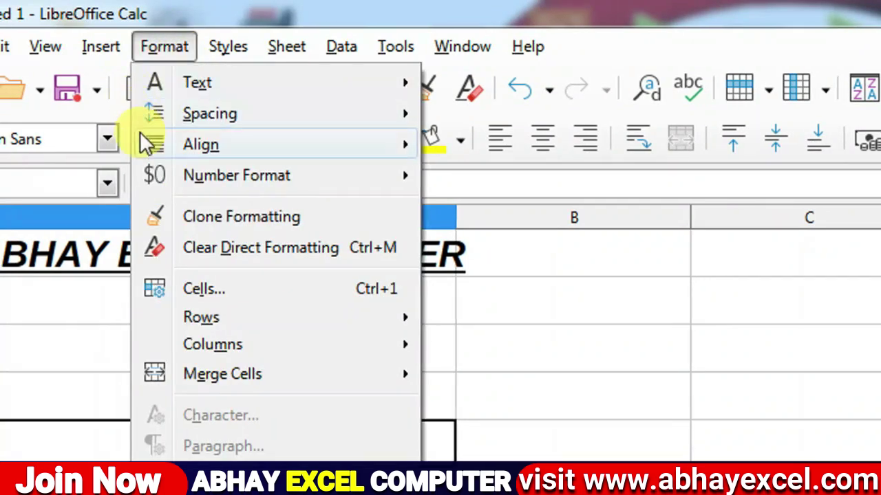
mouse_move(205, 84)
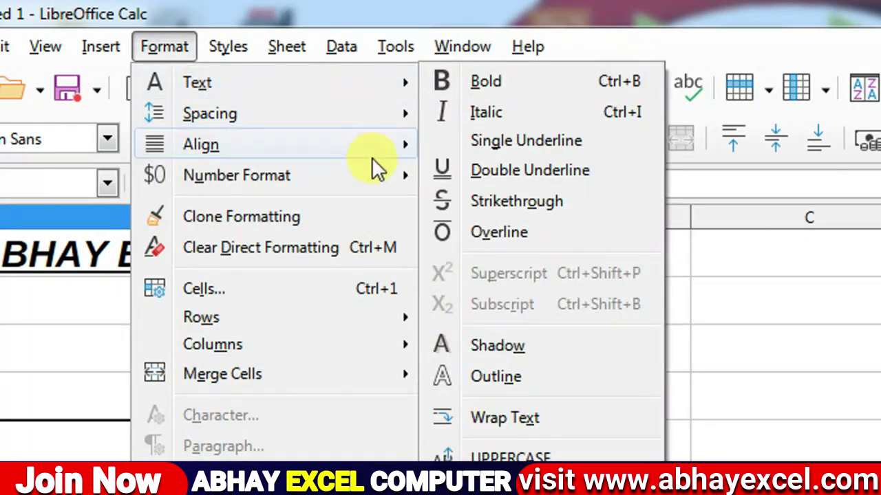
left_click(430, 172)
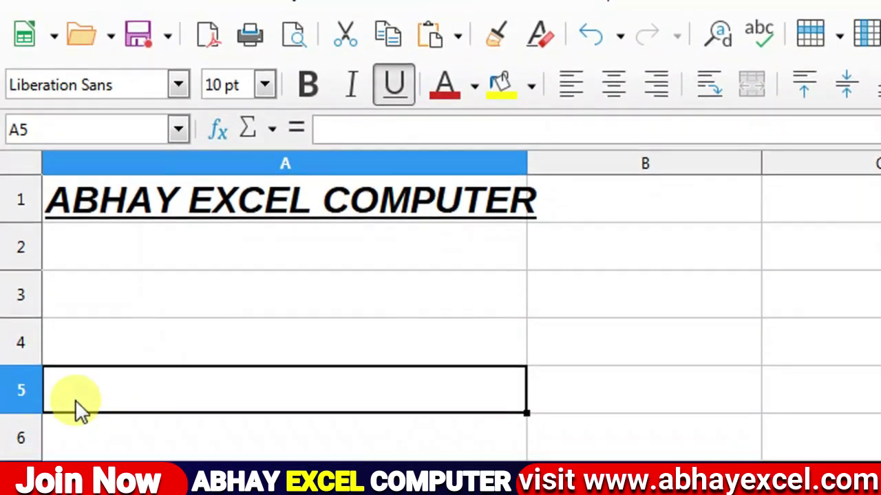
Change the underline of the heading text in cell A1 to a double underline.
left_click(158, 201)
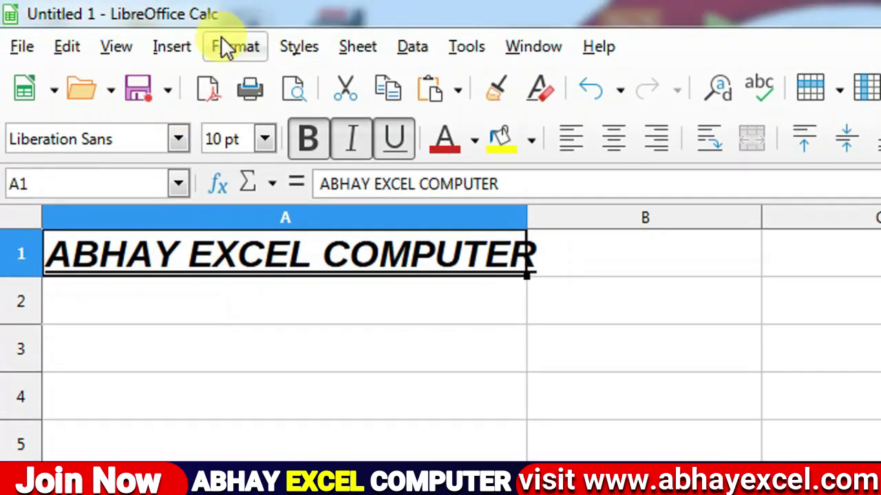
left_click(227, 45)
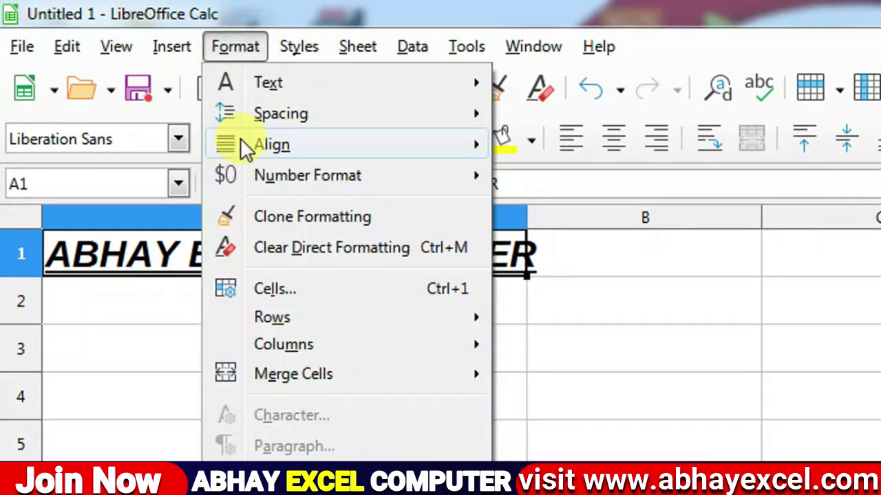
mouse_move(271, 82)
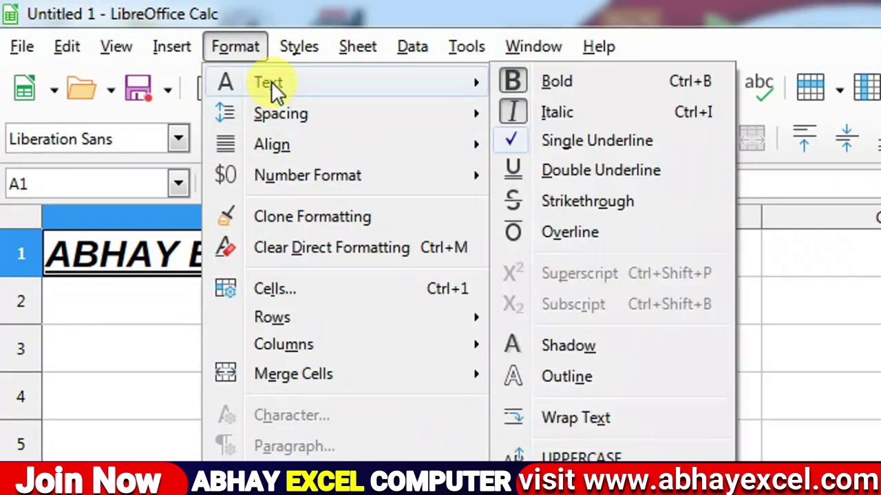
left_click(551, 172)
left_click(394, 306)
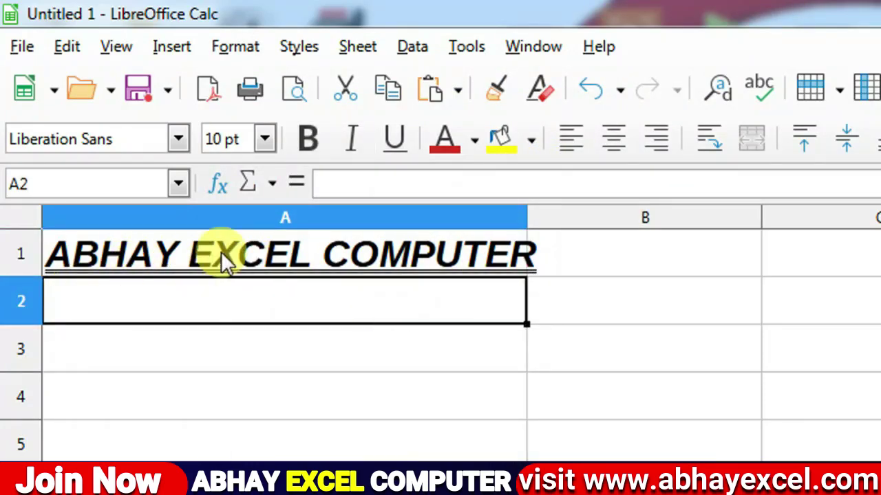
Apply strikethrough formatting to the heading text in cell A1.
left_click(221, 251)
left_click(235, 46)
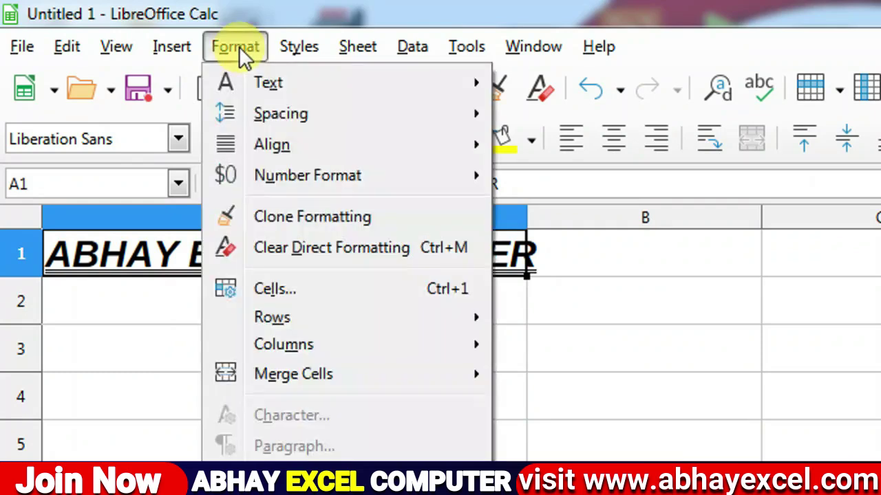
mouse_move(276, 89)
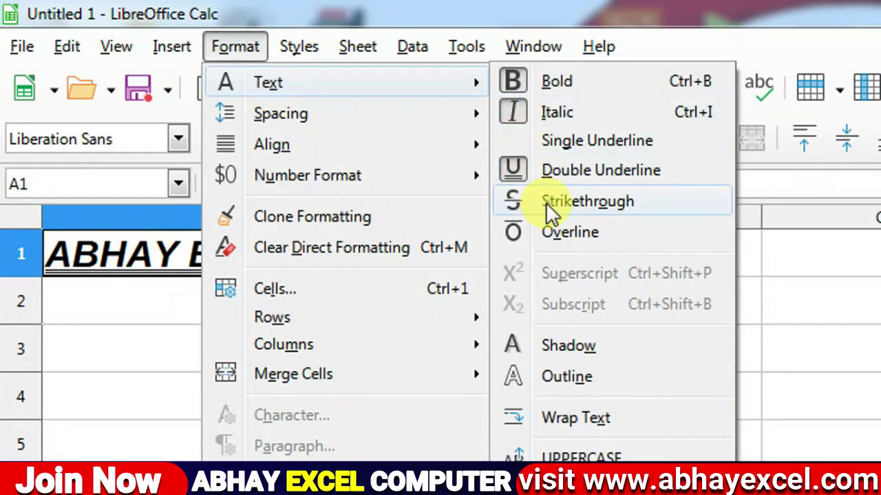
left_click(590, 201)
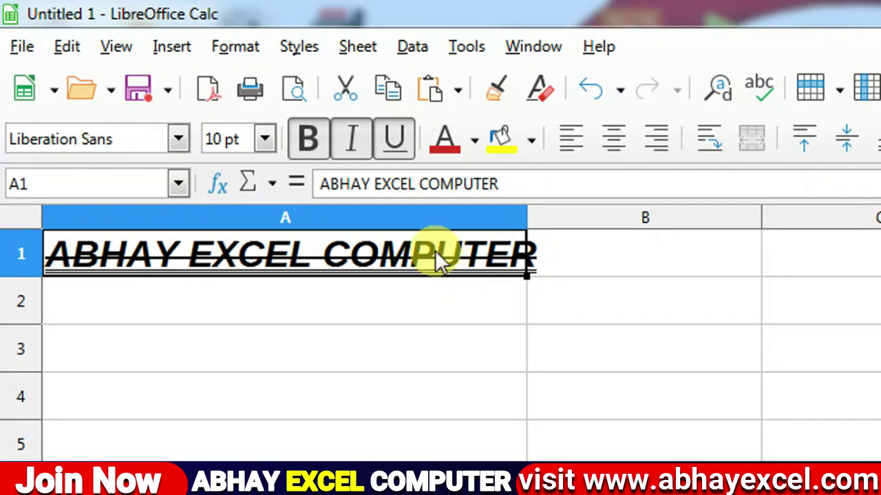
Remove the underline, italic, bold and strikethrough formatting from the heading text in cell A1.
left_click(392, 141)
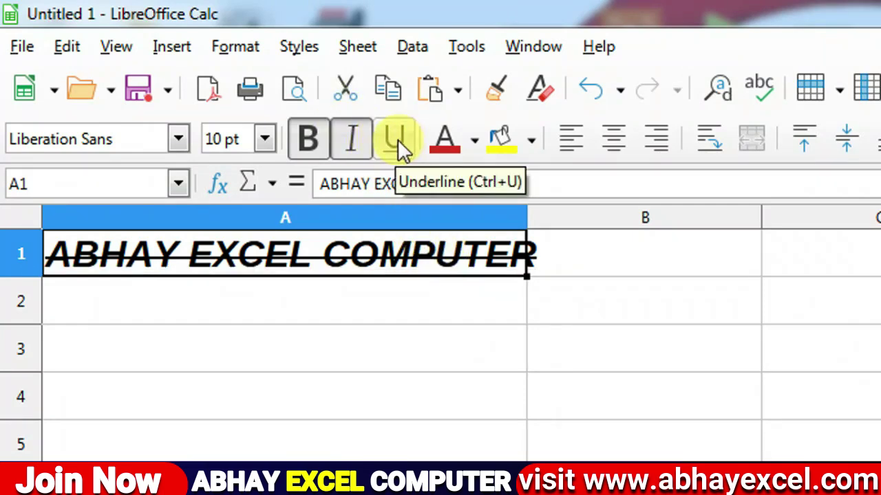
left_click(353, 140)
left_click(327, 139)
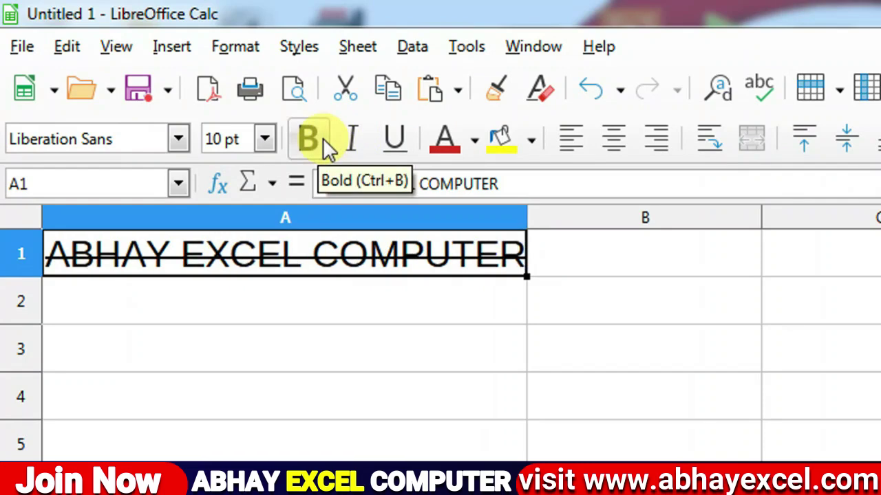
left_click(246, 52)
mouse_move(268, 82)
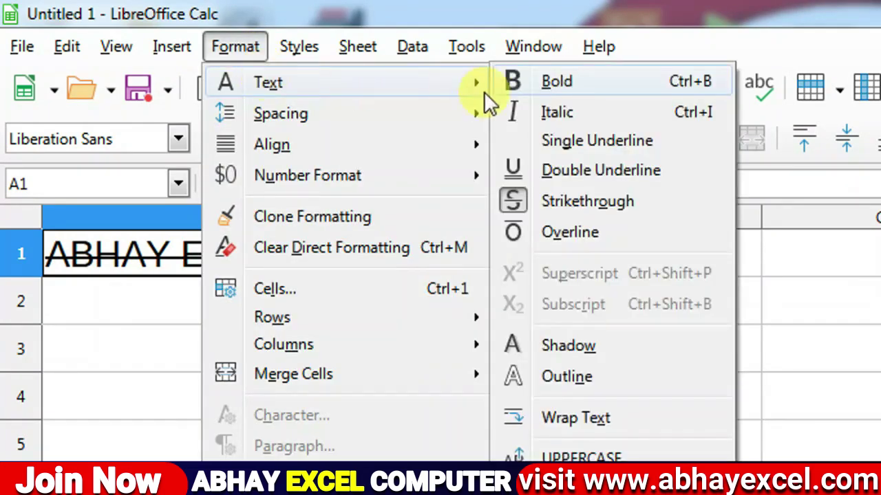
left_click(538, 202)
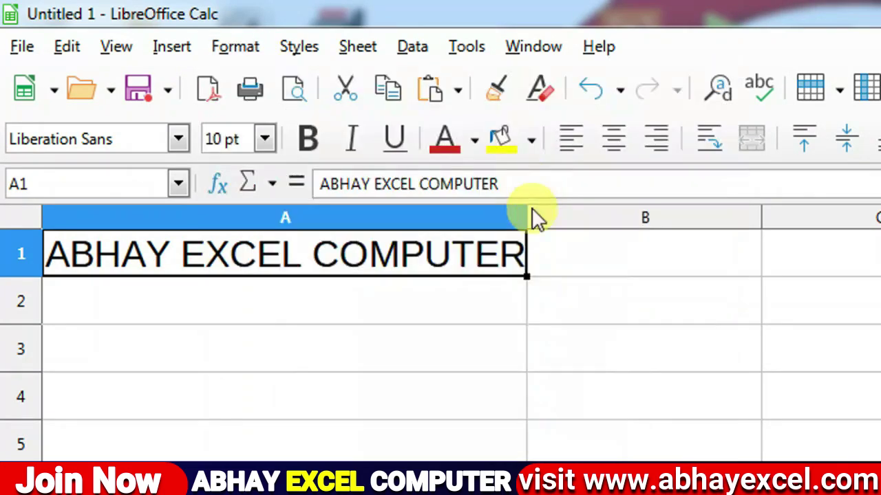
Apply overline formatting to the heading text in cell A1.
left_click(261, 56)
mouse_move(267, 85)
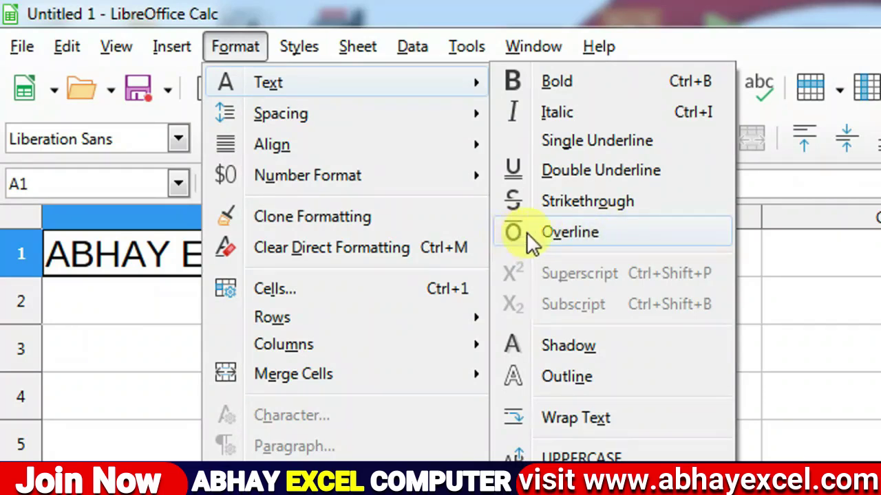
left_click(570, 232)
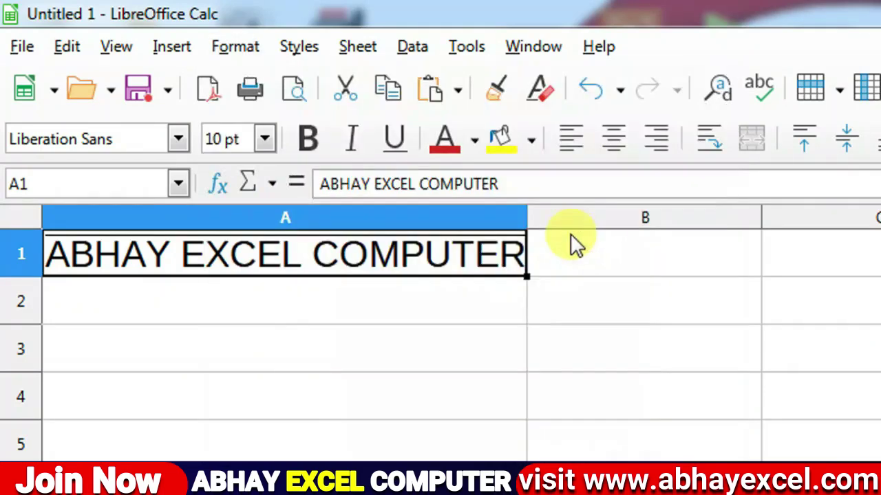
Enter the sample text CH4 in cell A2 and (X+Y)2 in cell A3.
key("Down")
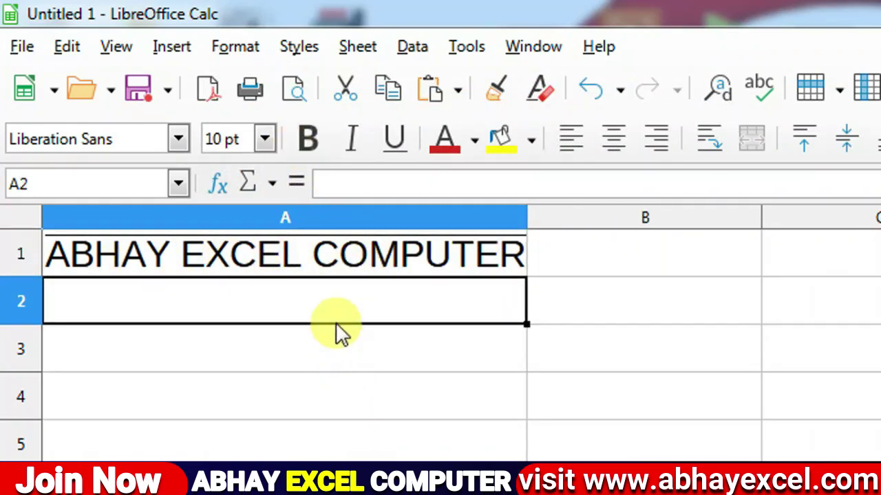
type("CH4")
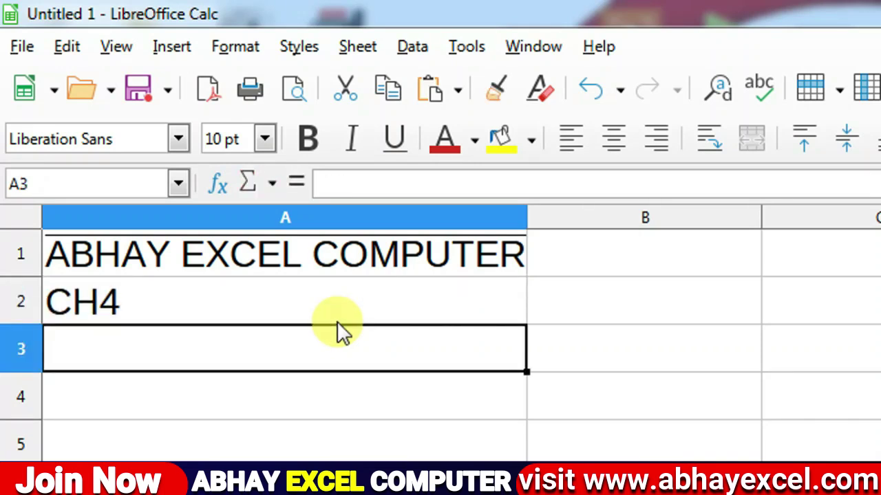
type("(X")
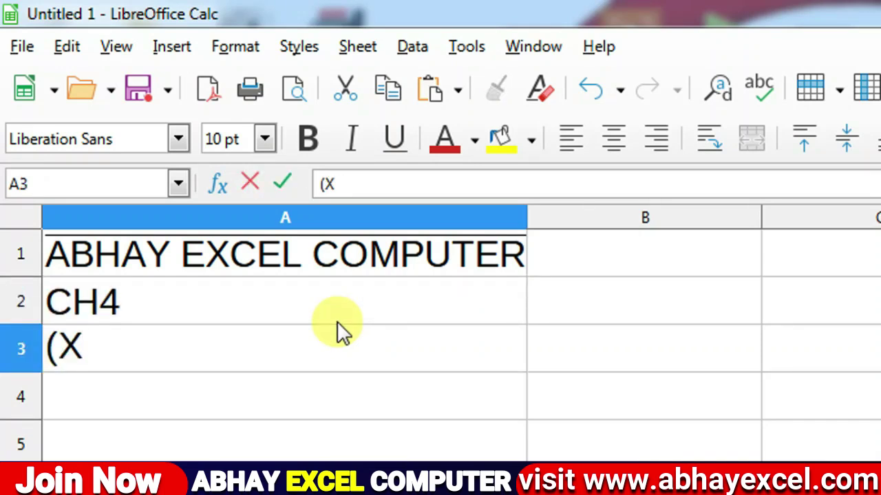
type("+Y")
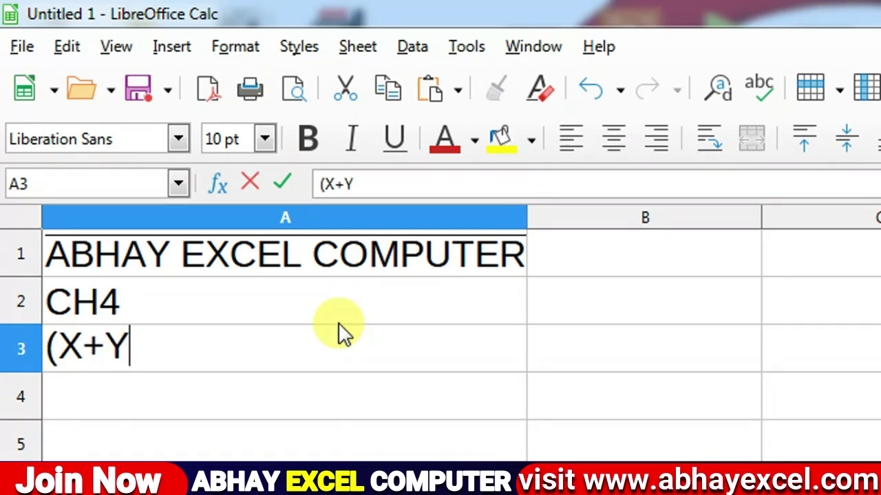
type(")2")
key("Return")
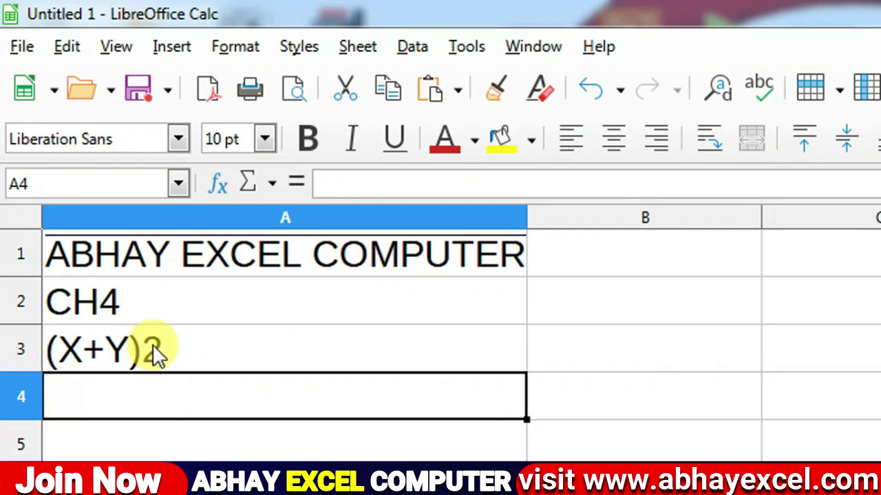
Format only the 4 of CH4 in cell A2 as subscript.
left_click(112, 307)
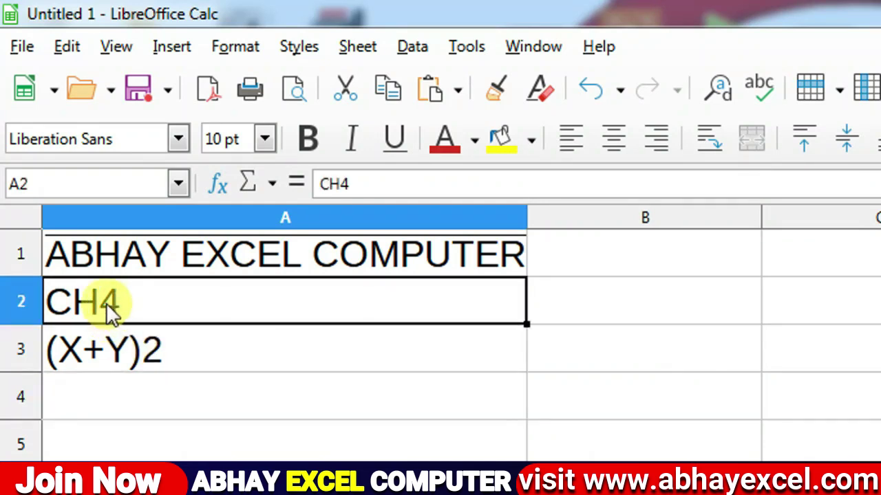
double_click(110, 295)
left_click_drag(110, 292, 102, 295)
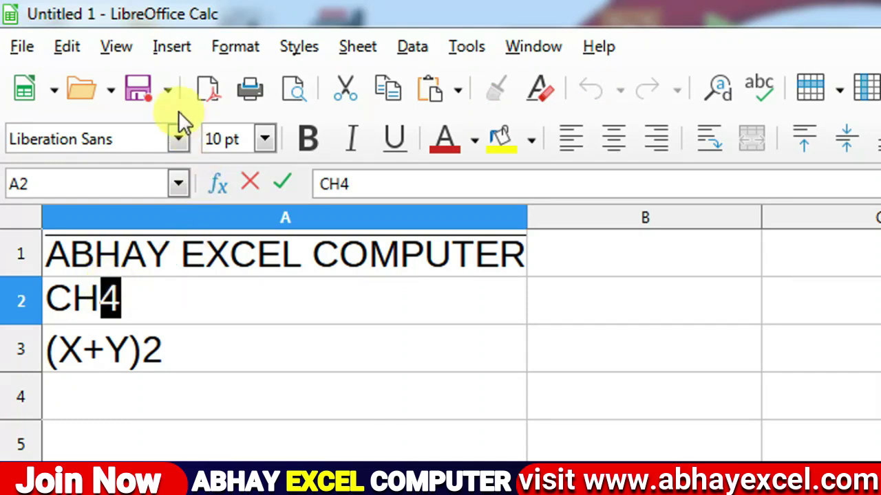
left_click(245, 46)
mouse_move(254, 83)
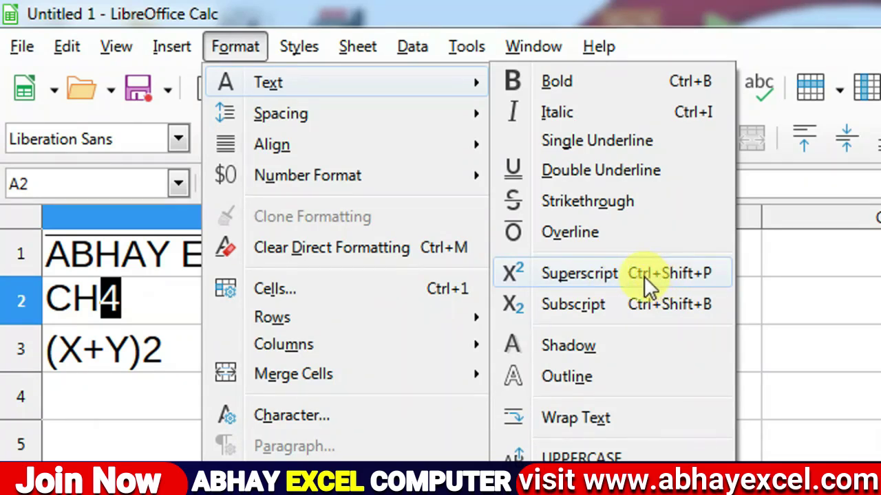
left_click(630, 304)
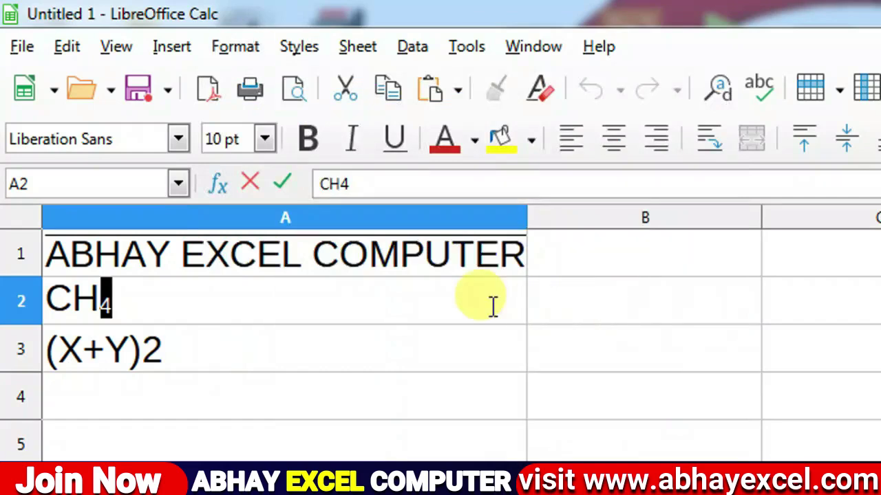
left_click(149, 309)
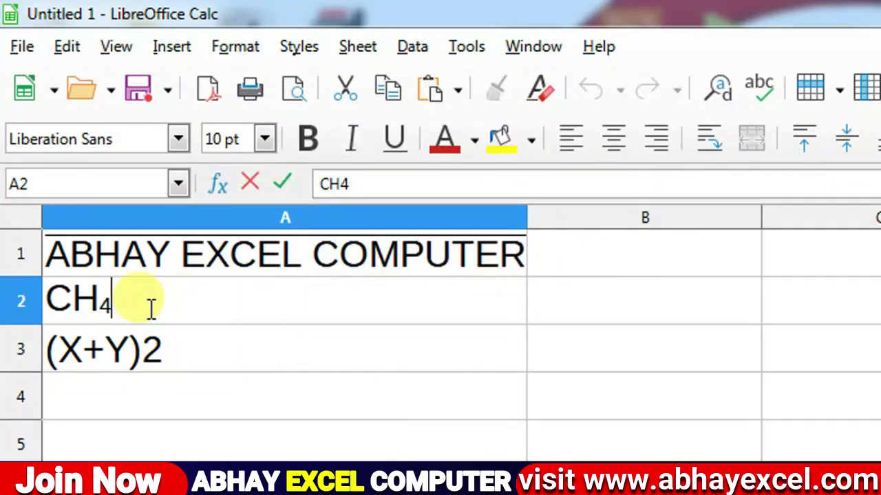
Format only the 2 at the end of (X+Y)2 in cell A3 as superscript.
left_click(153, 347)
double_click(150, 345)
left_click_drag(143, 348, 165, 344)
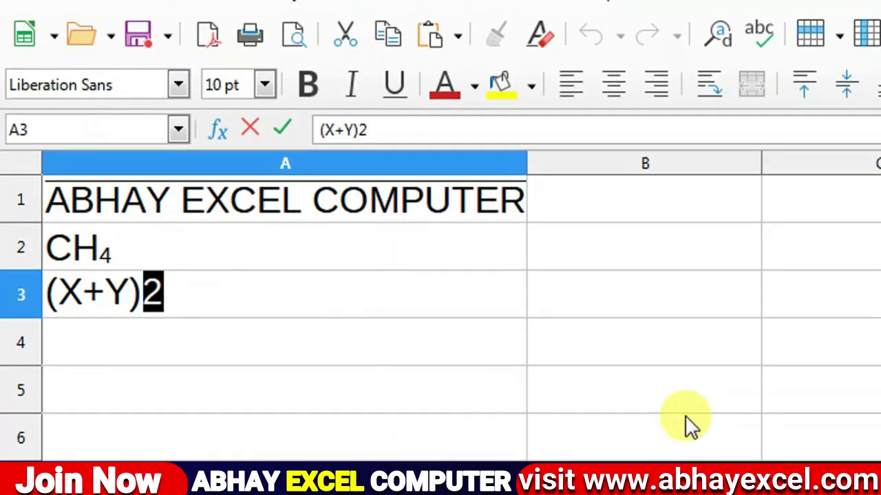
key("ctrl+shift+p")
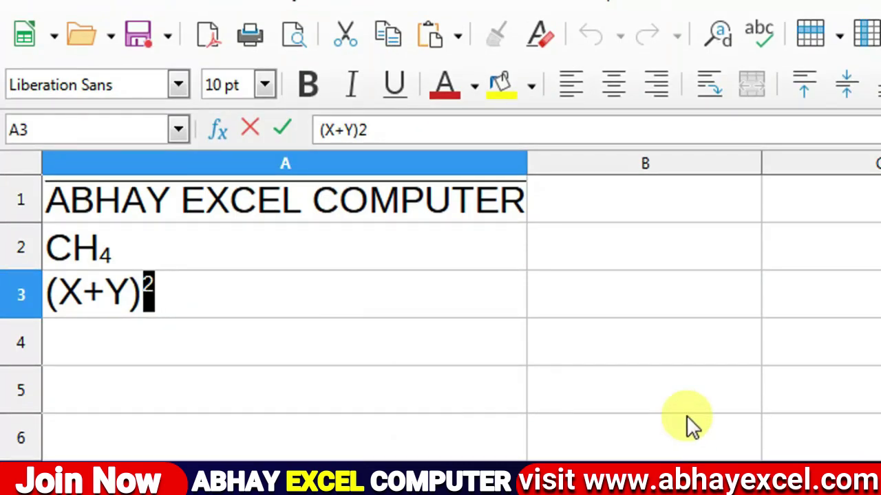
left_click(319, 285)
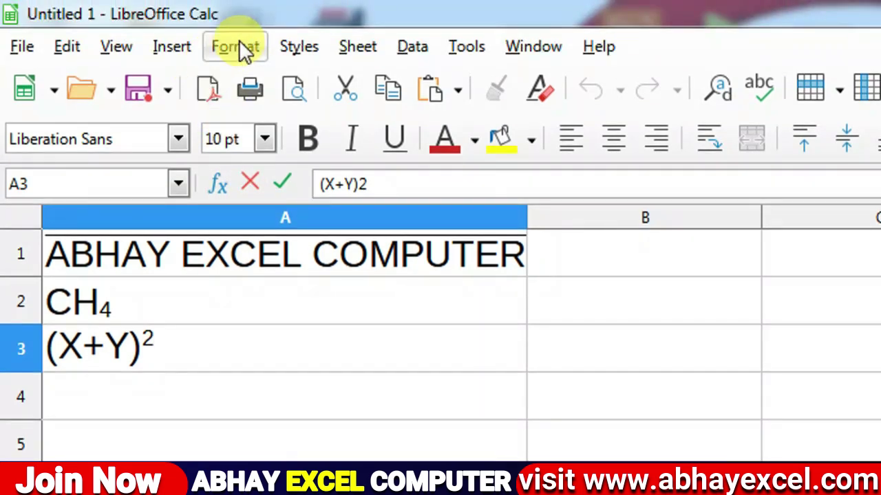
left_click(237, 46)
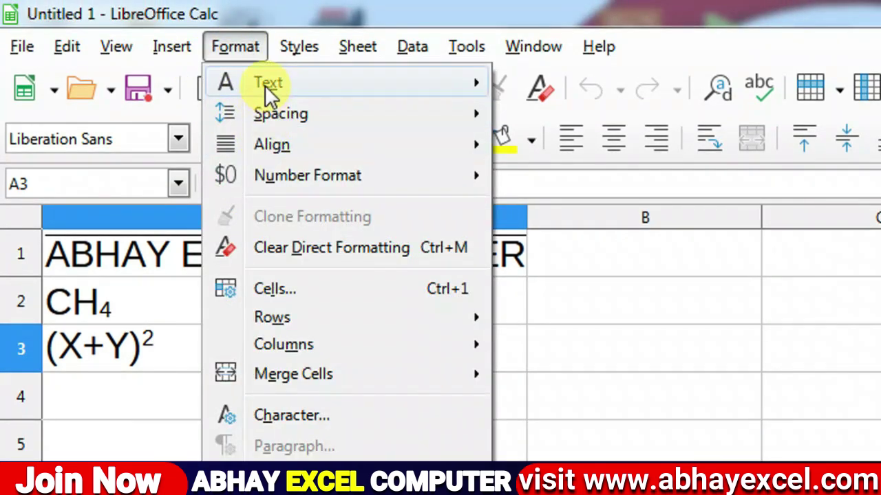
mouse_move(291, 88)
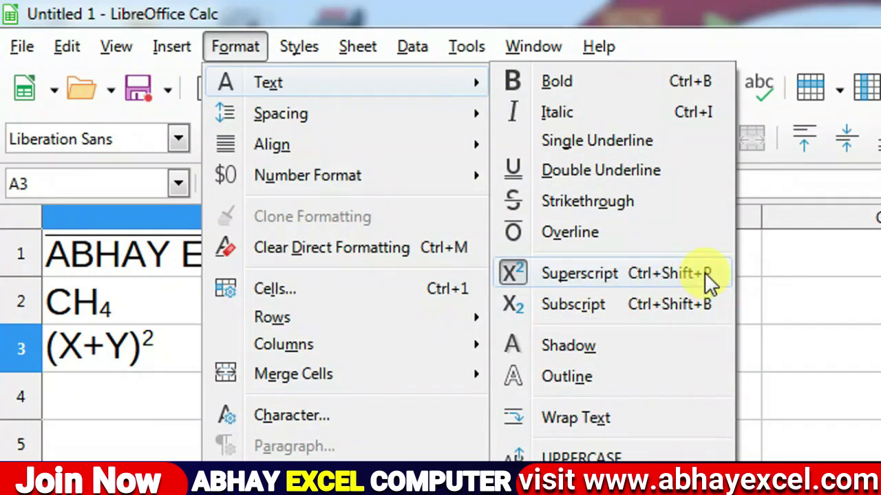
left_click(616, 345)
Apply the shadow effect to the heading text in cell A1.
left_click(316, 258)
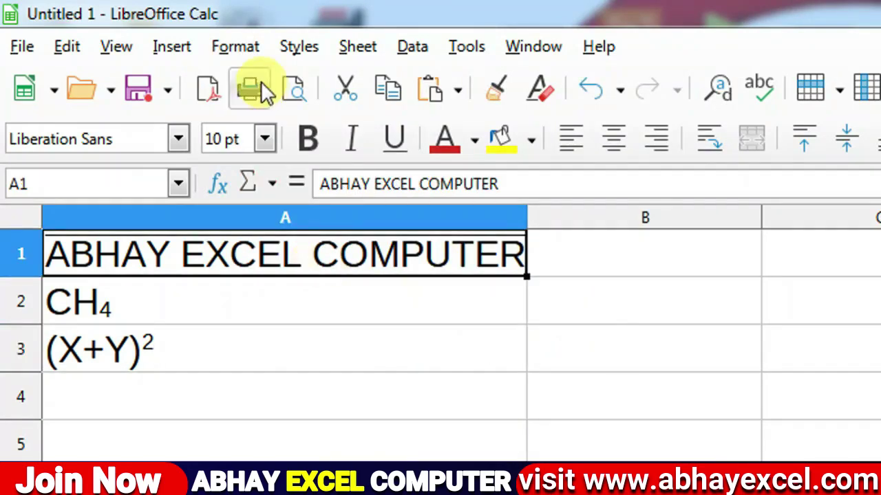
left_click(234, 46)
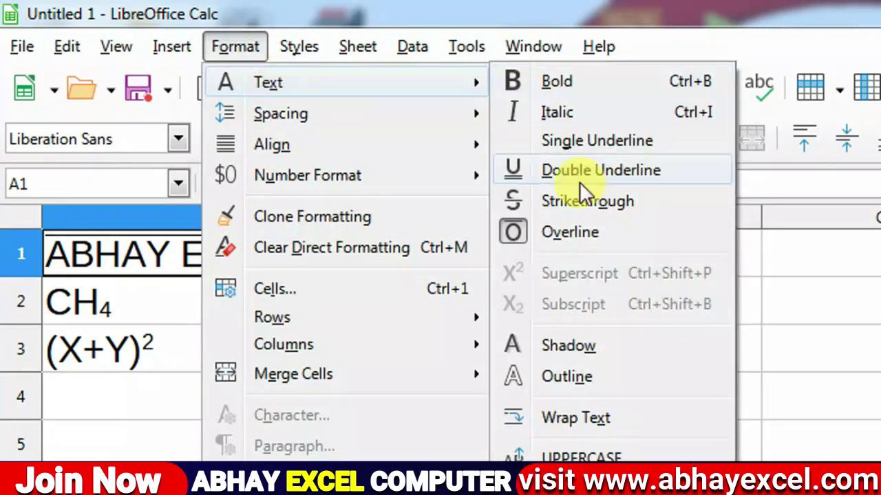
left_click(536, 348)
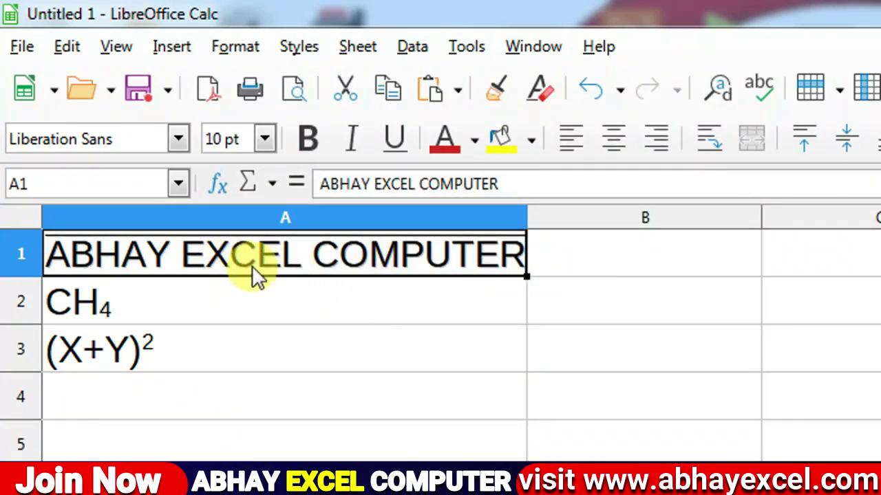
Try to wrap the heading text in cell A1.
left_click(249, 50)
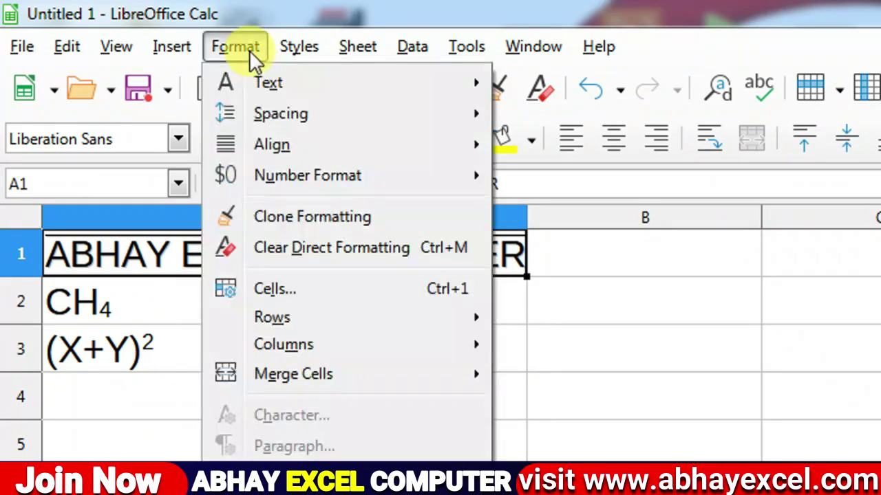
mouse_move(422, 92)
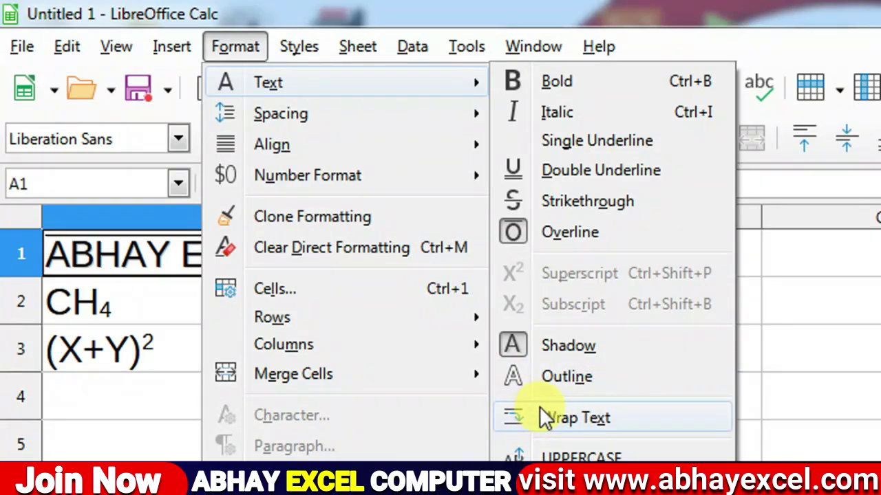
left_click(573, 418)
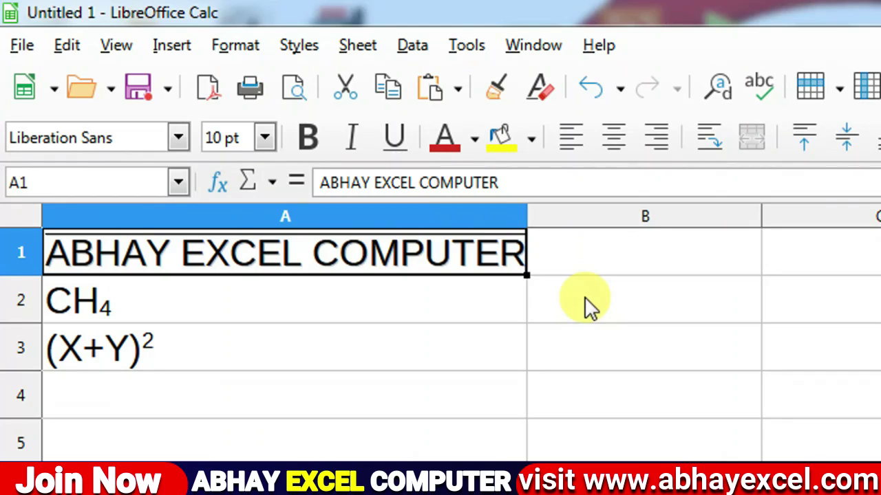
Enter the text ABHAY EXCEL COMPUTER in cell B2.
left_click(604, 303)
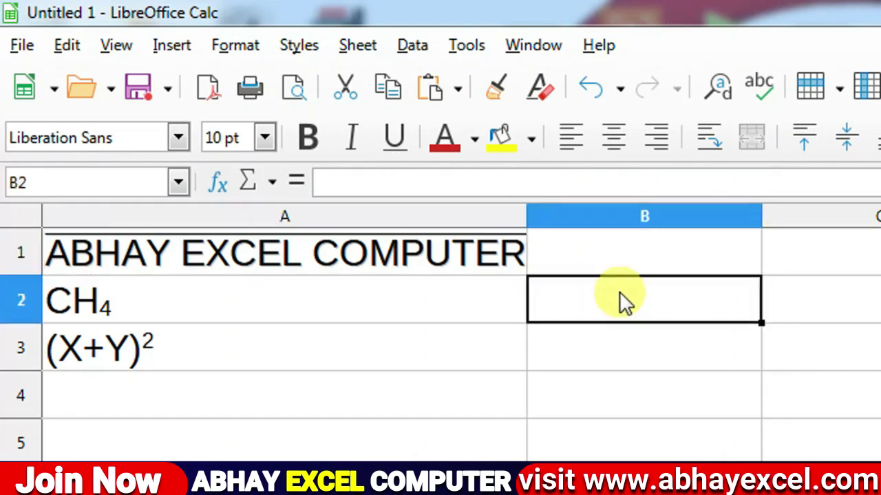
type("ABHAY EXCEL C")
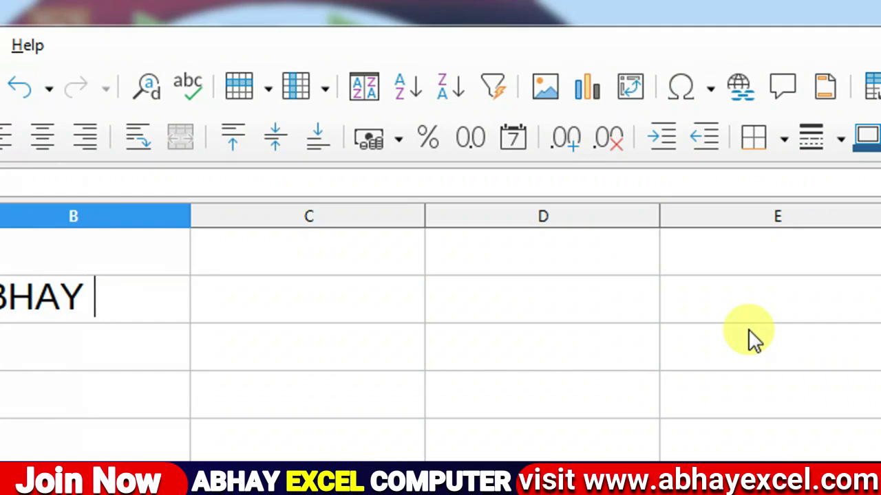
type("OMPUTER")
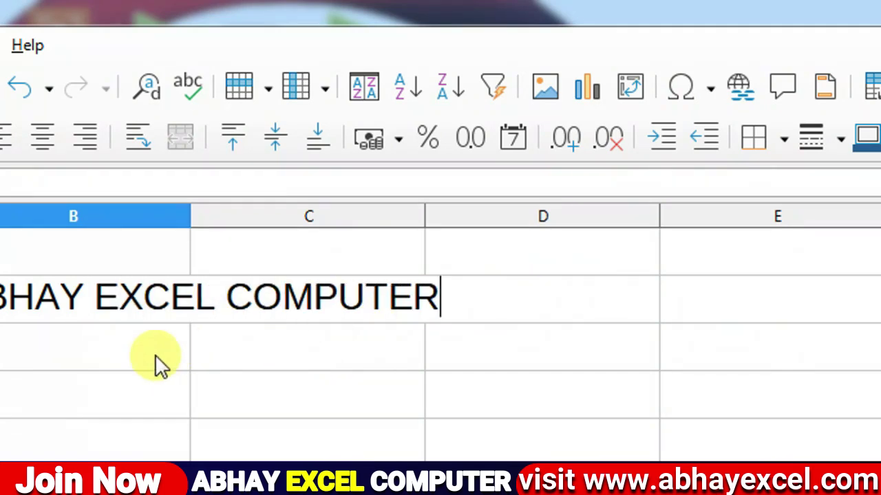
left_click(83, 337)
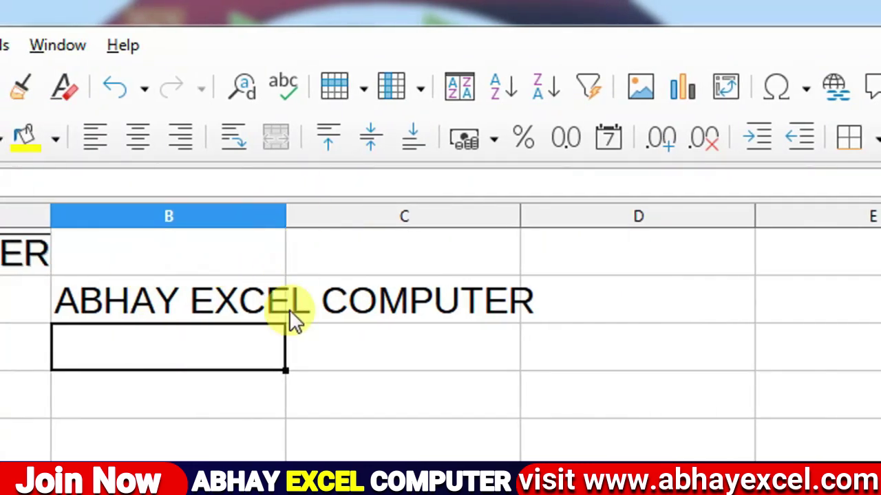
Wrap the text in cell B2 so it fits within the column width.
left_click(249, 294)
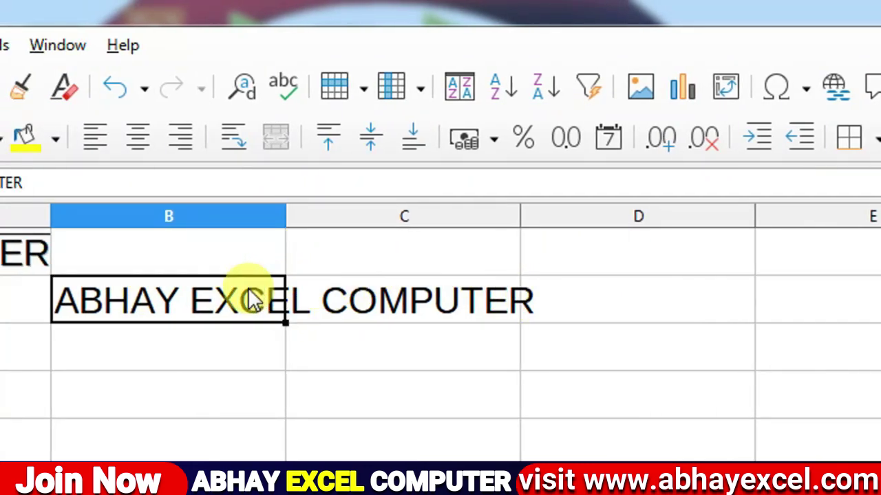
left_click(205, 42)
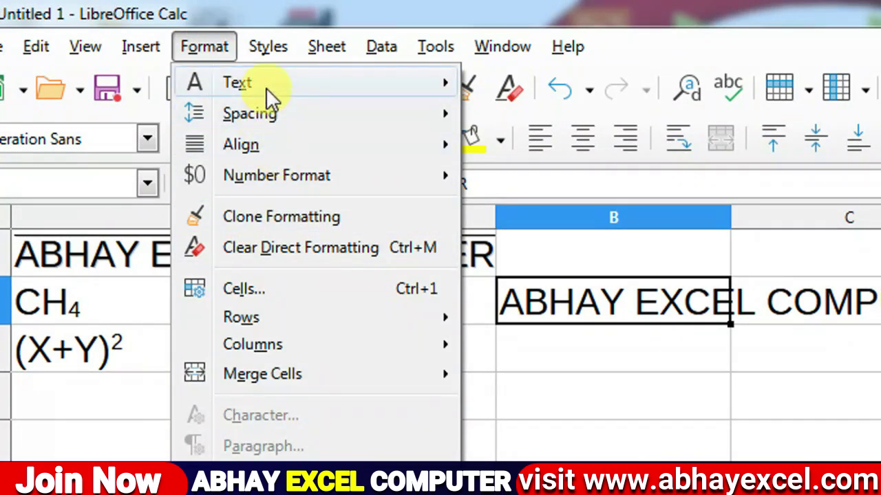
mouse_move(266, 86)
left_click(559, 416)
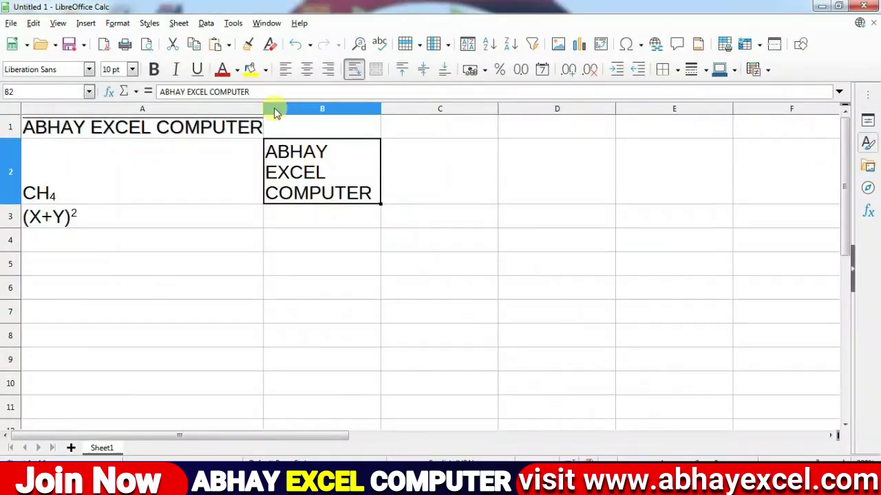
left_click(115, 24)
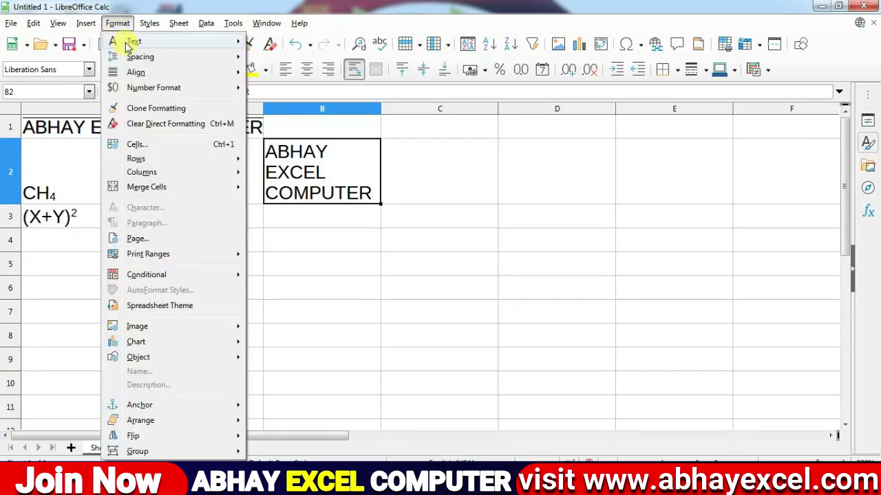
mouse_move(122, 40)
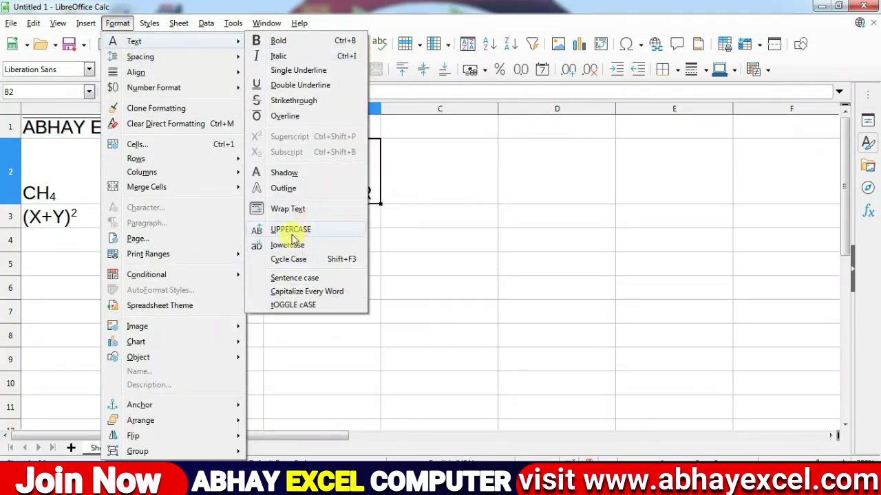
left_click(335, 163)
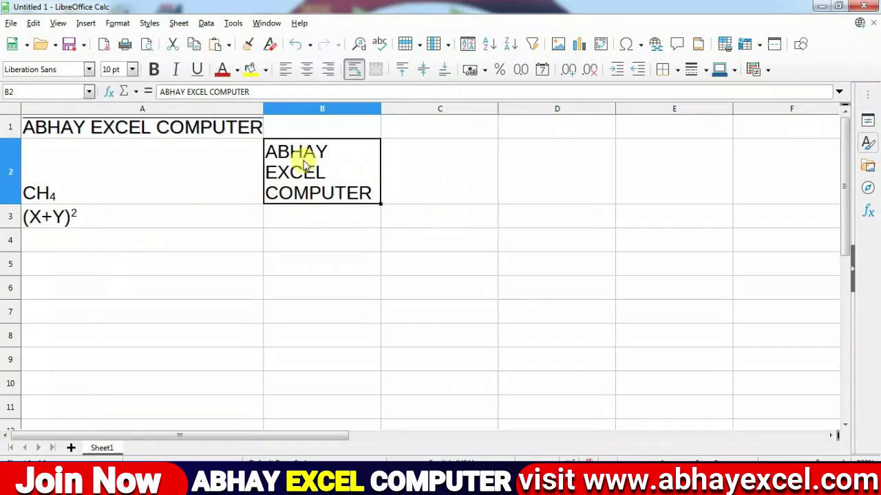
Convert the text in cell B2 to lowercase.
left_click(118, 23)
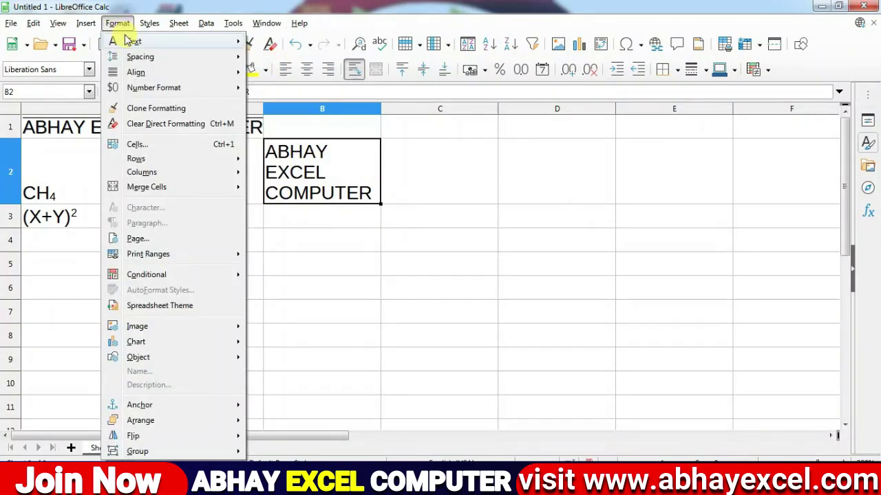
mouse_move(170, 43)
left_click(305, 247)
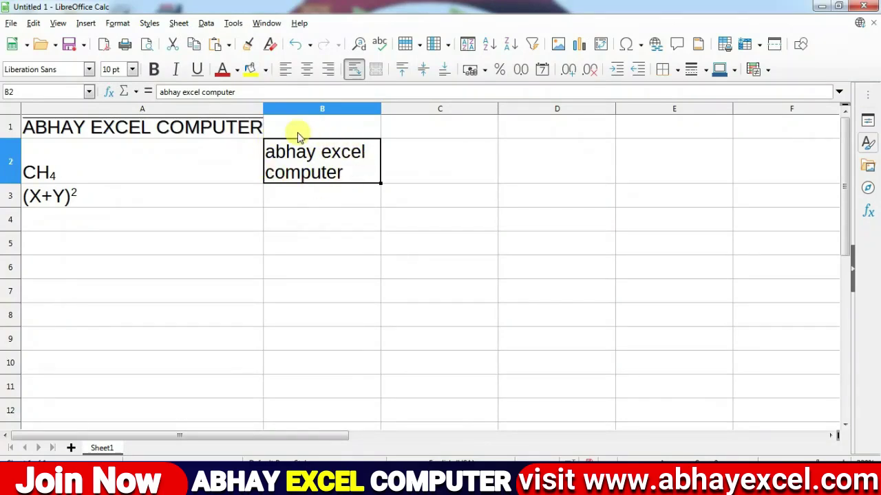
Examine the Text and Spacing options in the formatting commands, selecting the text range B2:B4.
left_click(114, 24)
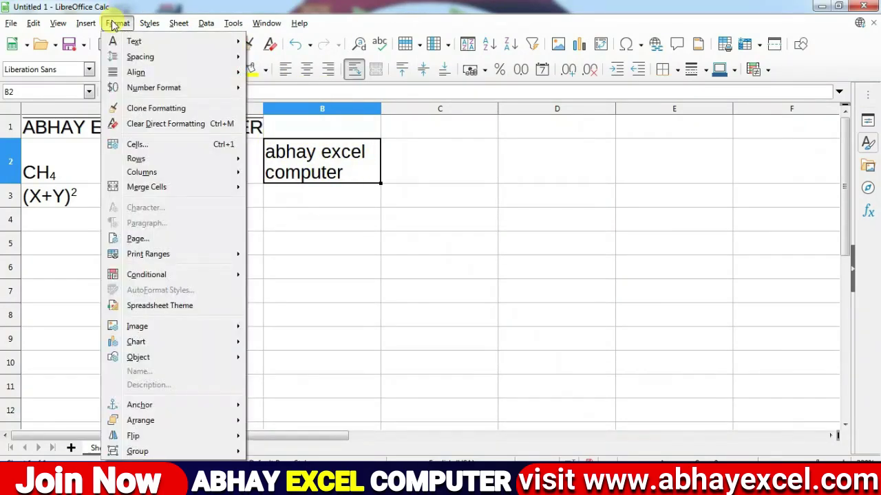
mouse_move(158, 39)
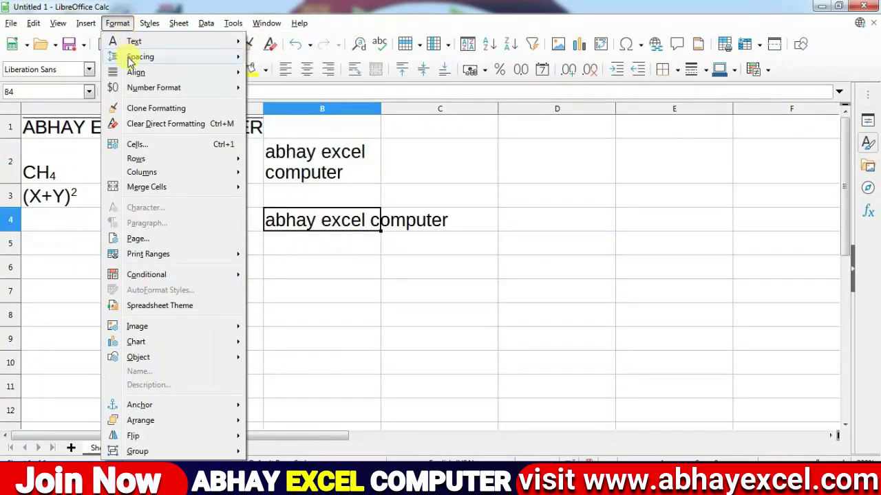
mouse_move(138, 62)
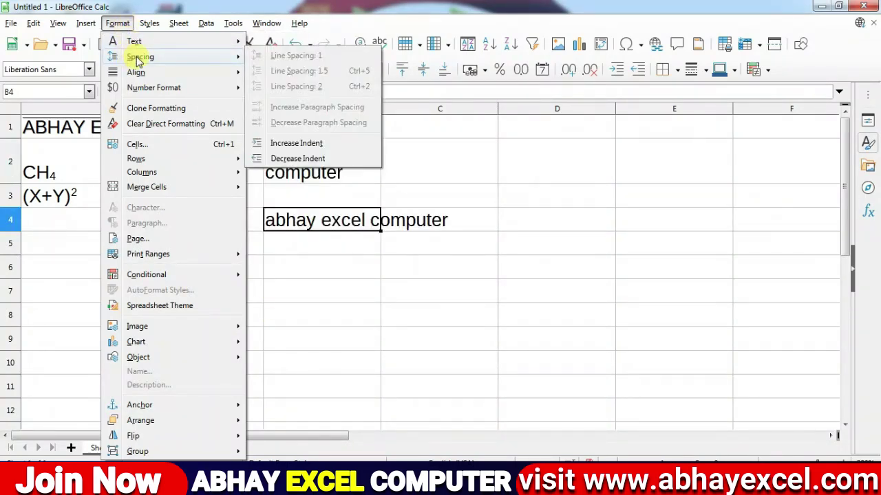
left_click(291, 248)
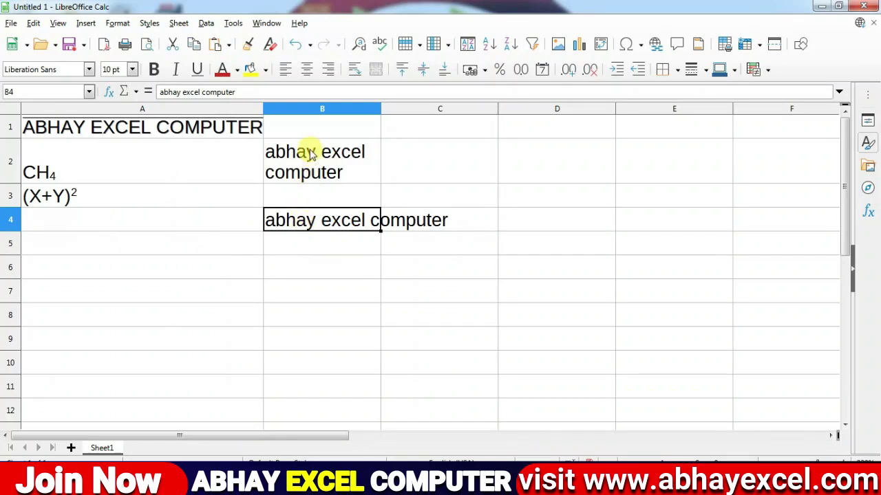
left_click_drag(304, 149, 306, 227)
left_click(117, 23)
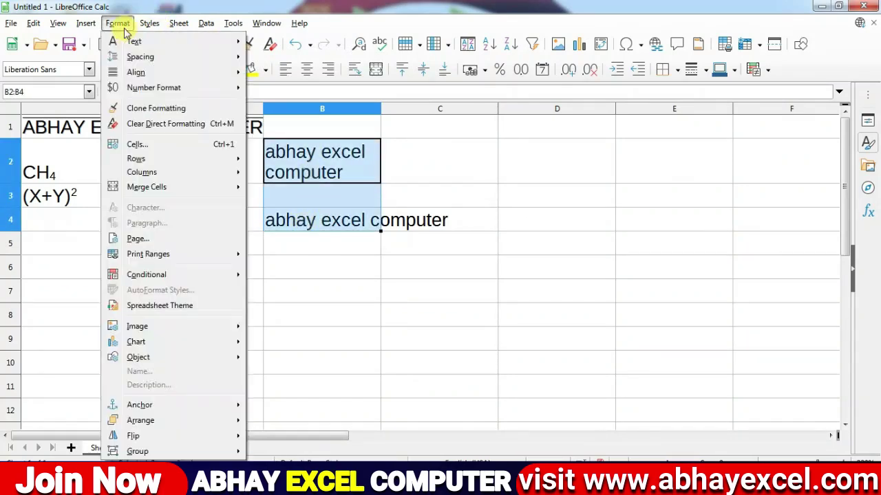
mouse_move(144, 62)
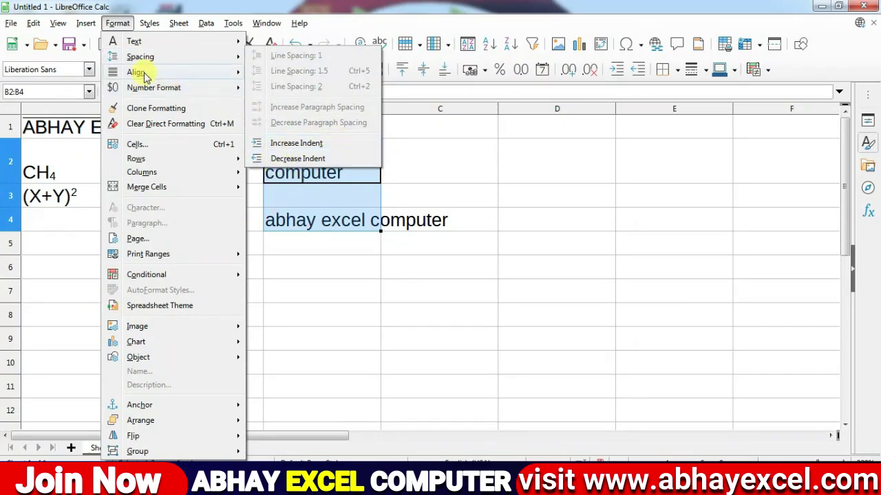
left_click(322, 294)
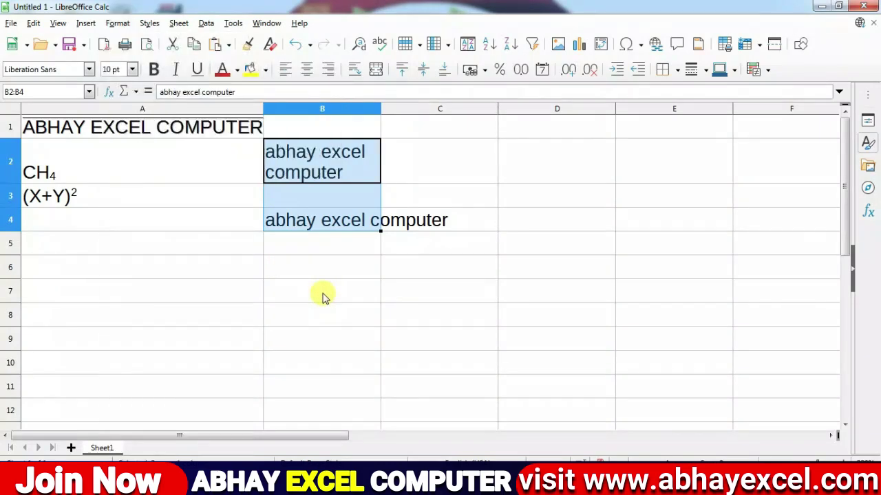
Enter the first word of cell B4's text in cell B6 and the number 8181 in cell B7.
left_click(315, 271)
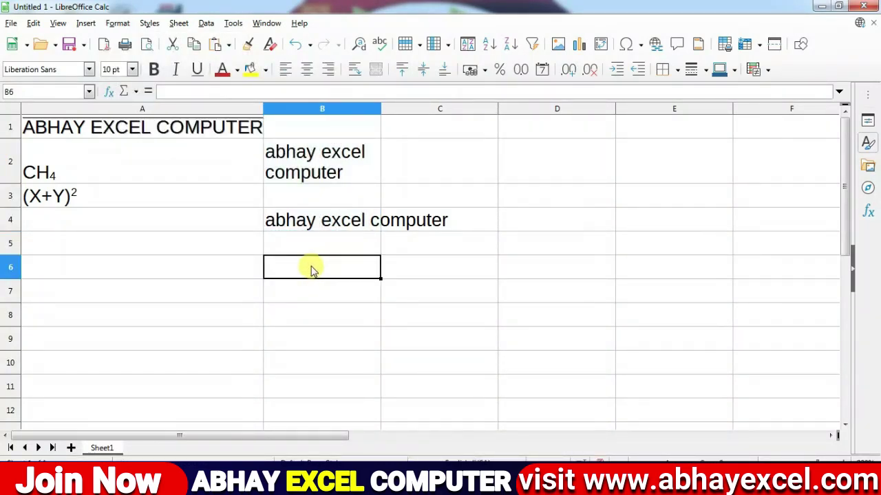
type("abhay")
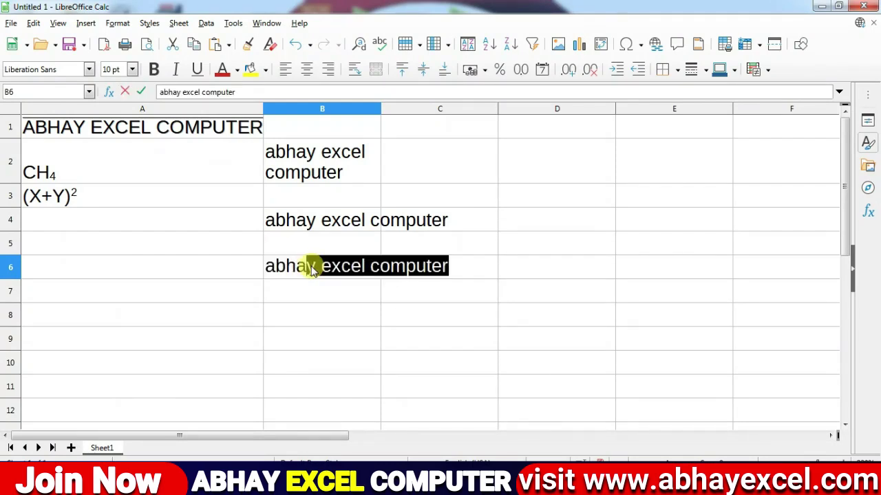
key("Delete")
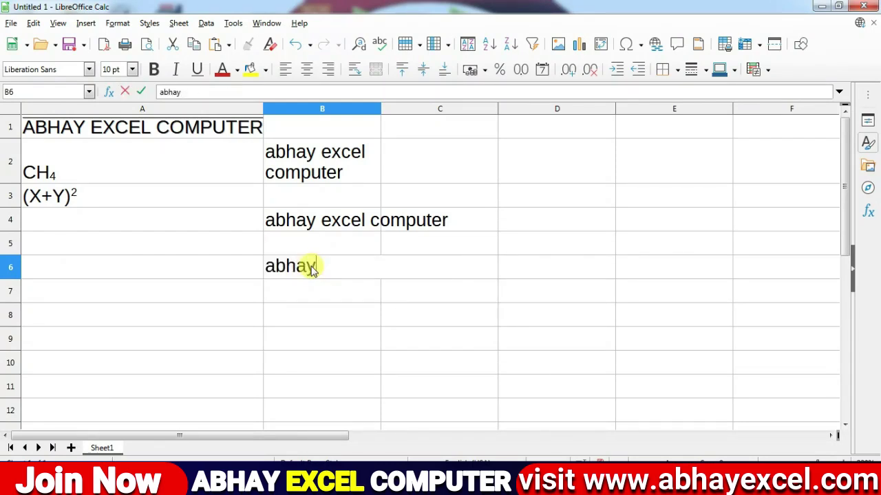
key("Return")
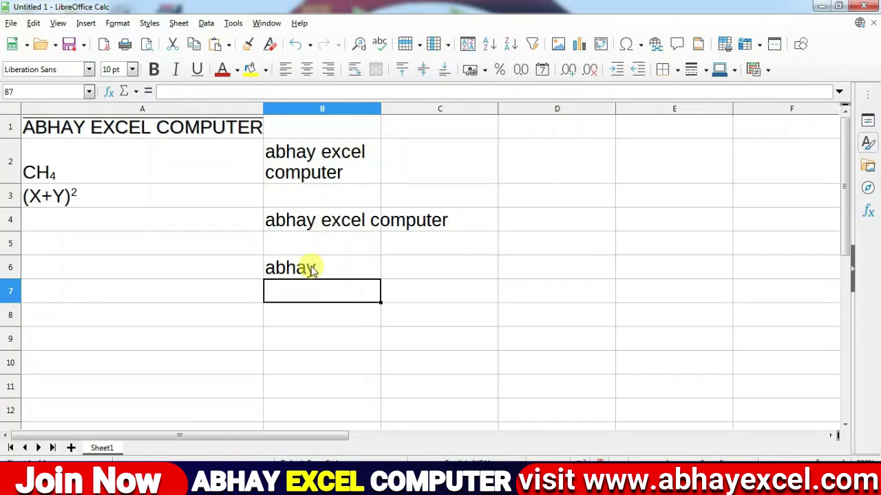
type("8181")
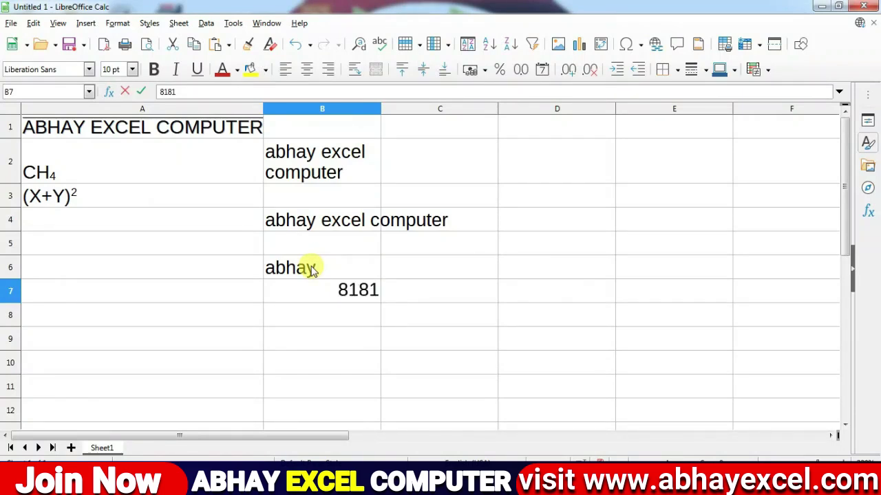
key("Return")
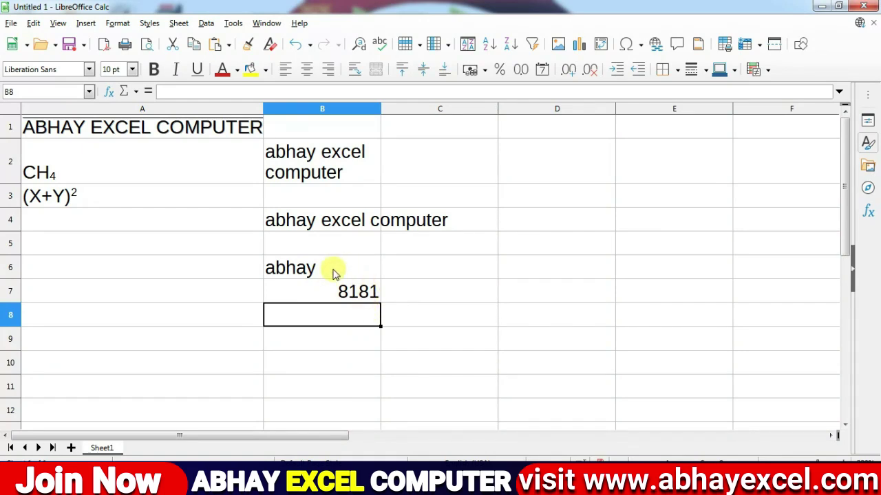
Compare the text in B6 with the number in B7 and examine the Align and Number Format options.
left_click(322, 272)
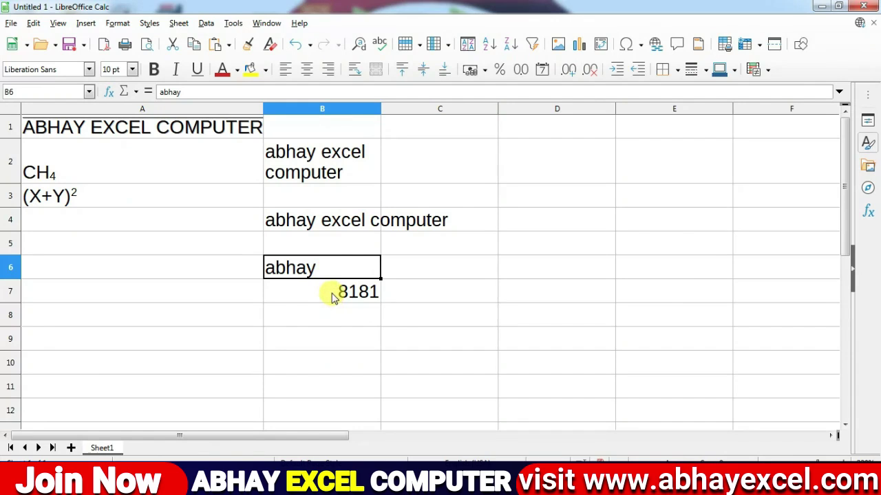
left_click(333, 296)
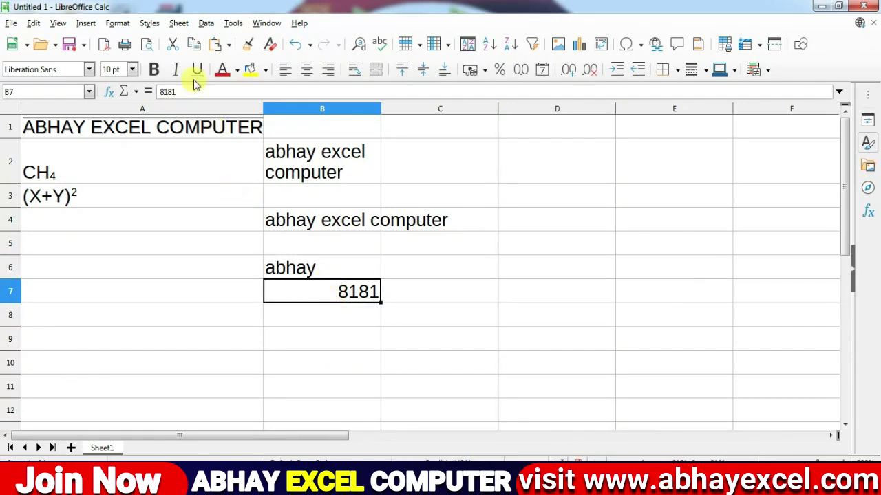
left_click(115, 24)
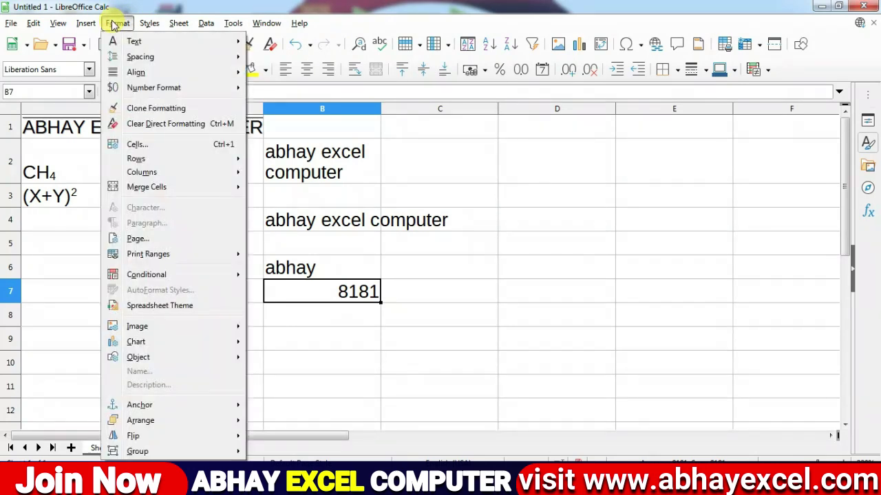
mouse_move(121, 59)
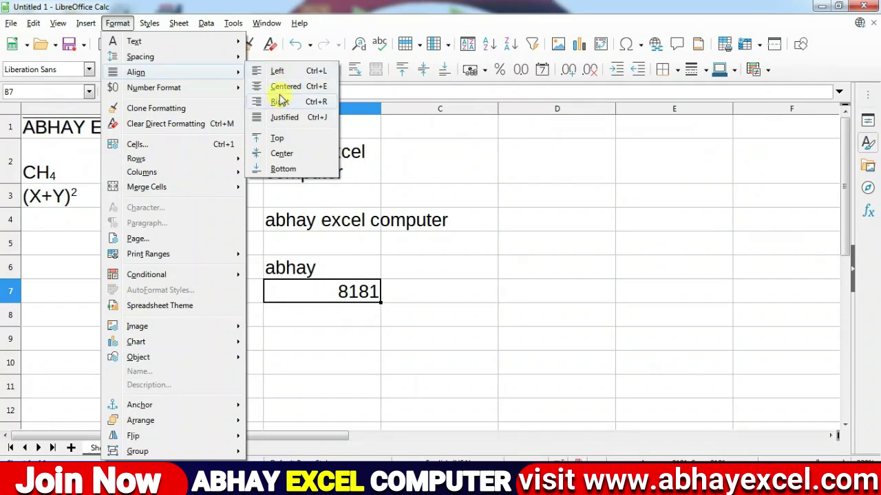
mouse_move(188, 94)
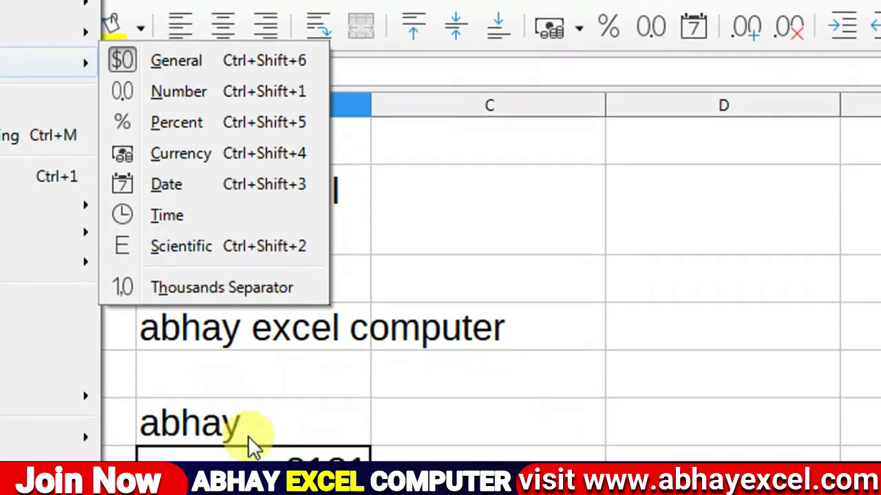
Replace the content of cell B6 with the number 98.
left_click(236, 438)
left_click(236, 398)
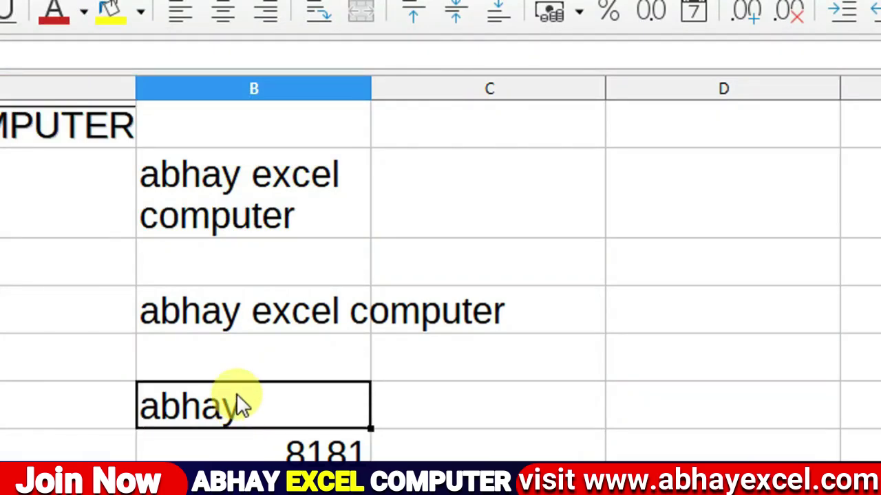
type("98")
key("Return")
Format the number in cell B6 as Percent and switch it to the Currency format.
left_click(236, 393)
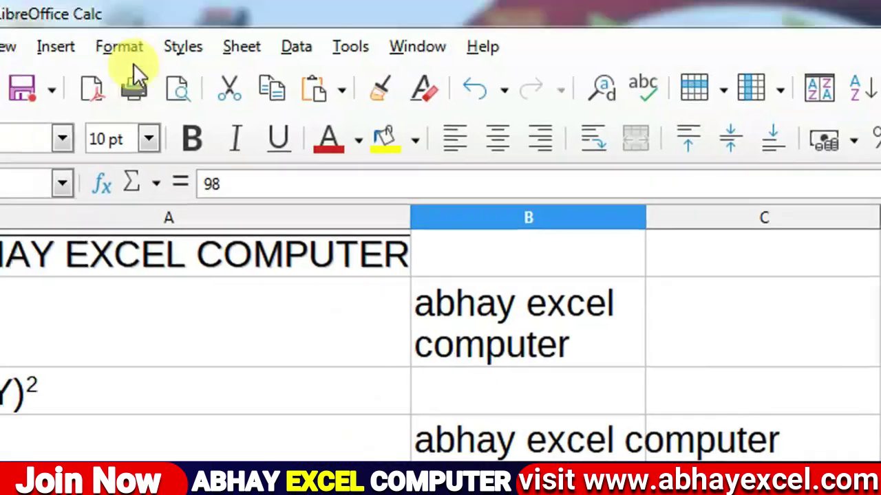
left_click(131, 49)
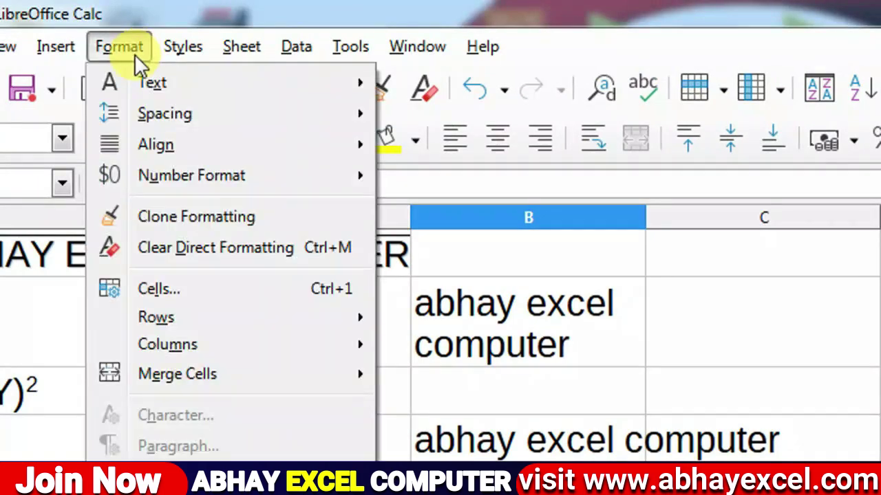
mouse_move(144, 174)
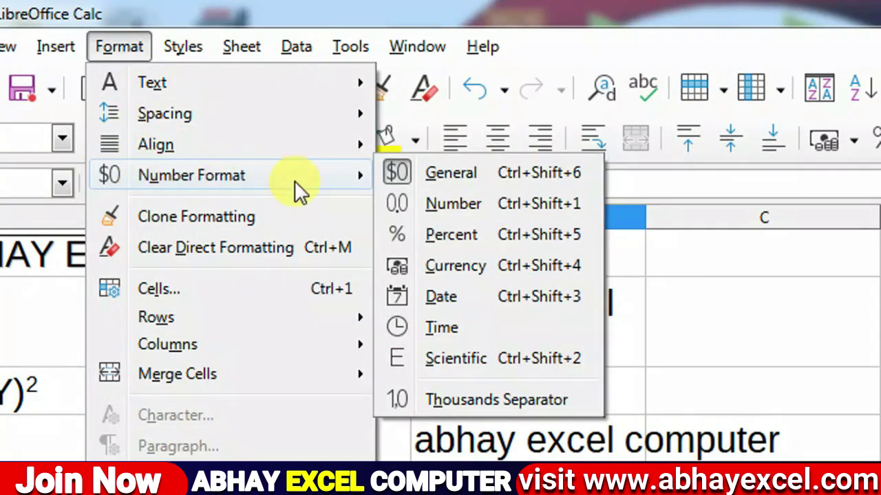
left_click(491, 236)
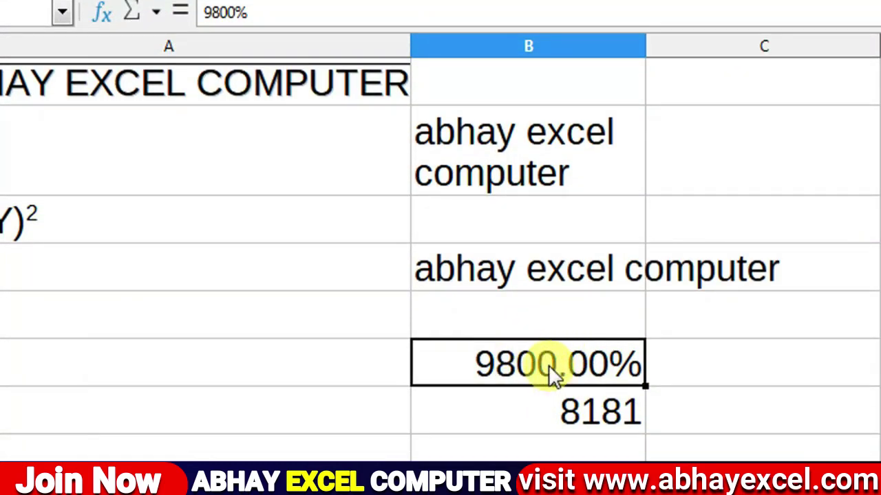
key("ctrl+shift+4")
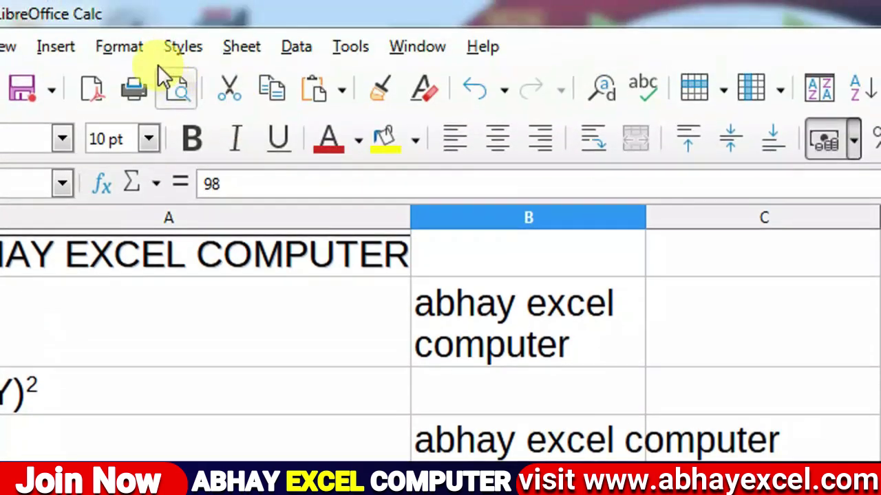
Make the text in cell B4 bold, italic and underlined, and colour it red.
left_click(122, 46)
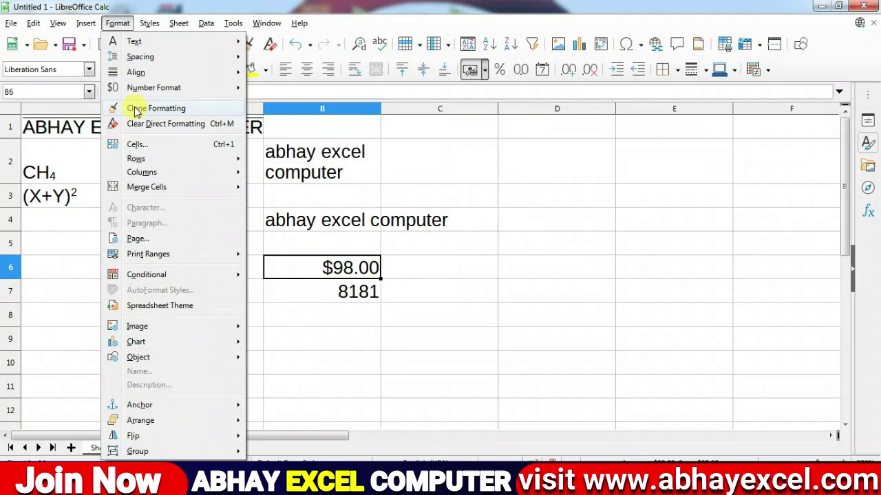
left_click(346, 217)
left_click(315, 221)
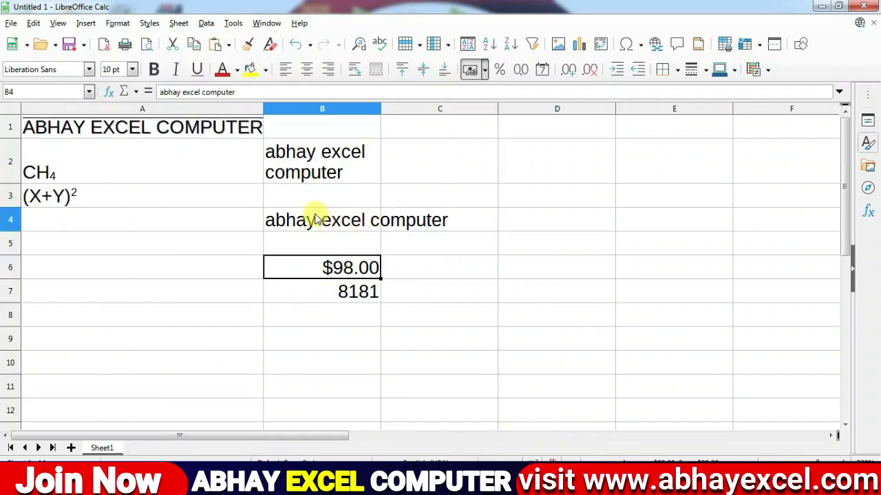
left_click(156, 72)
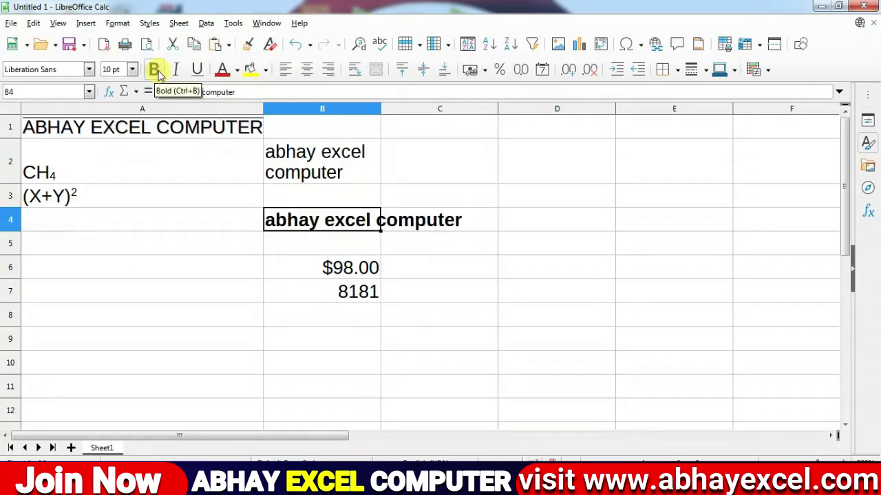
left_click(177, 70)
left_click(198, 71)
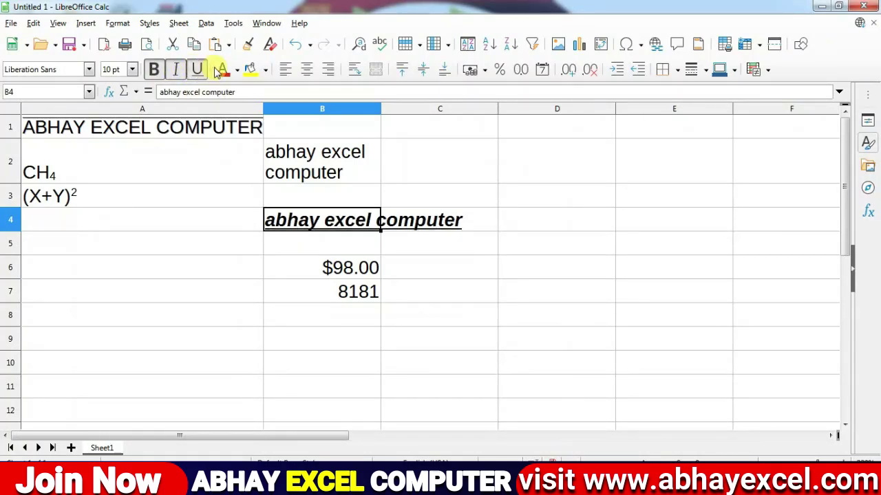
left_click(222, 72)
left_click(330, 338)
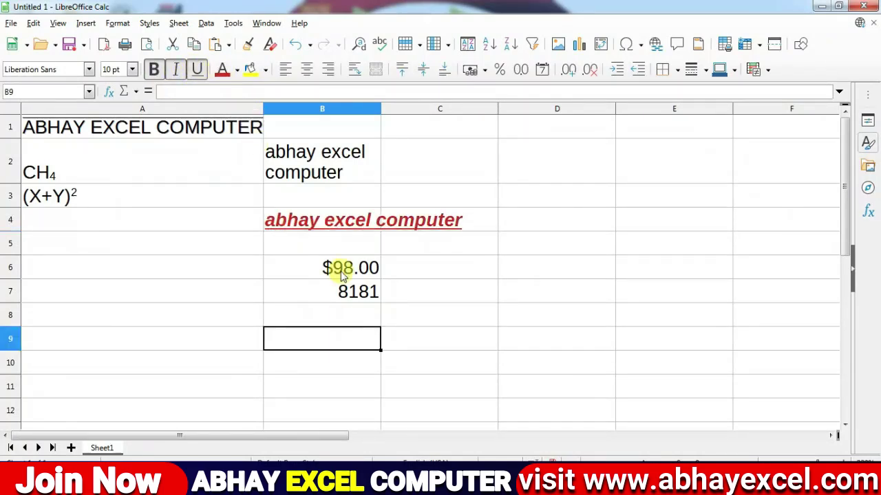
Clone the formatting of cell B4 onto the text in cell B2.
left_click(311, 219)
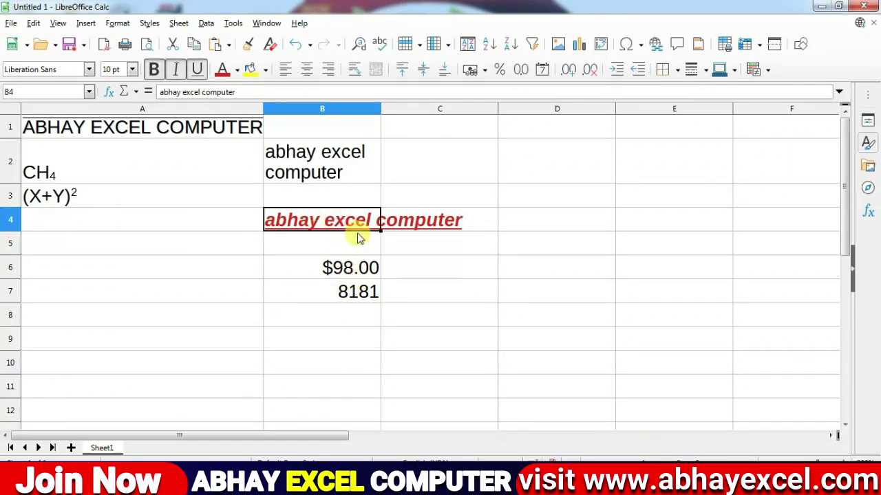
left_click(118, 22)
left_click(145, 112)
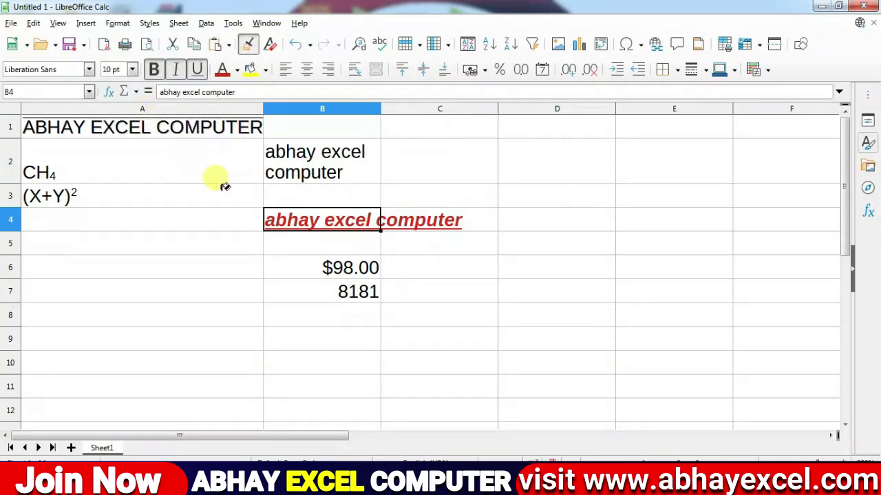
left_click(313, 160)
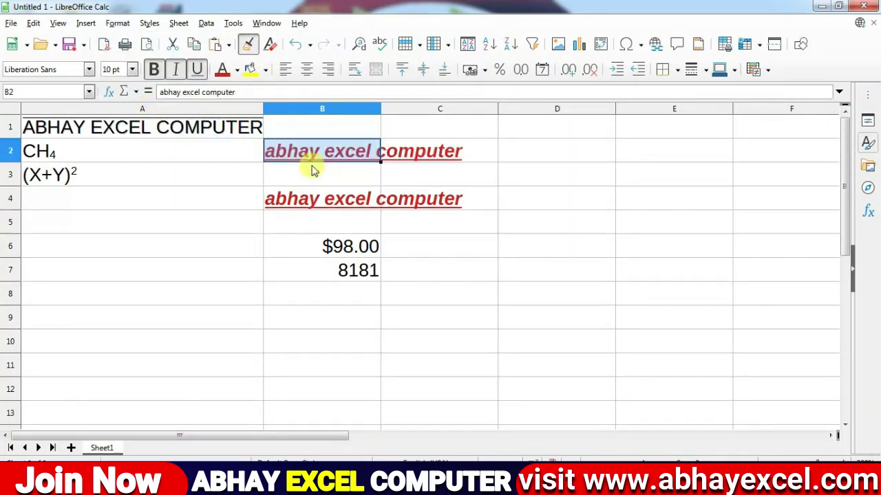
left_click(386, 246)
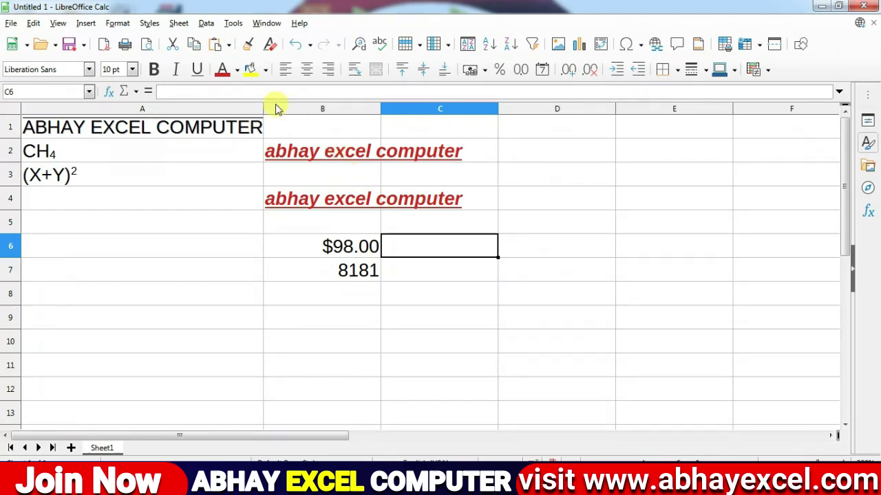
Clear the direct formatting from the text in cell B4.
left_click(121, 23)
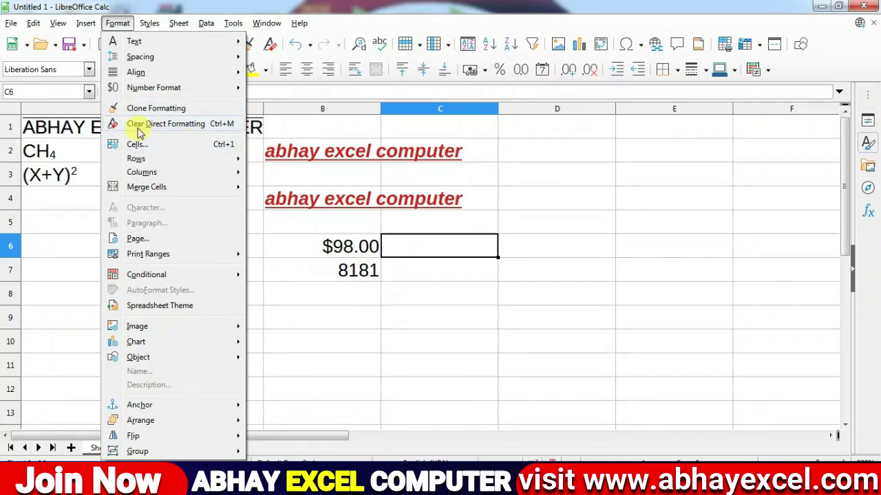
left_click(338, 196)
left_click(336, 198)
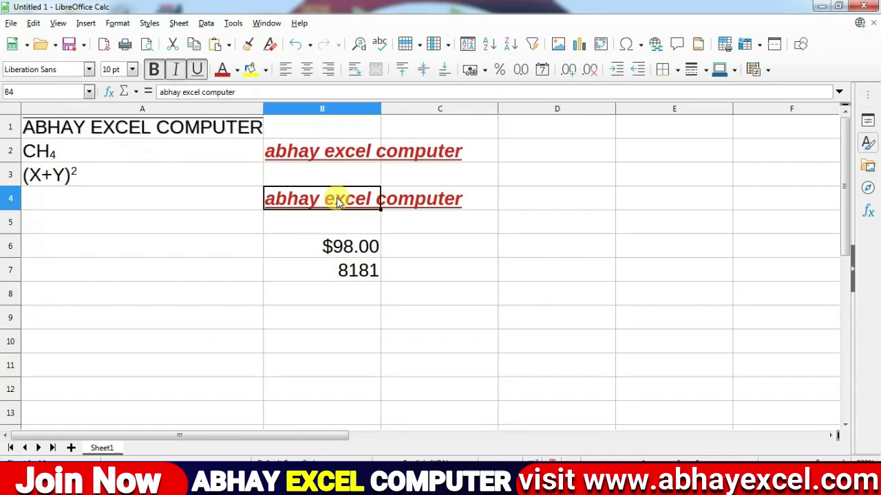
left_click(116, 24)
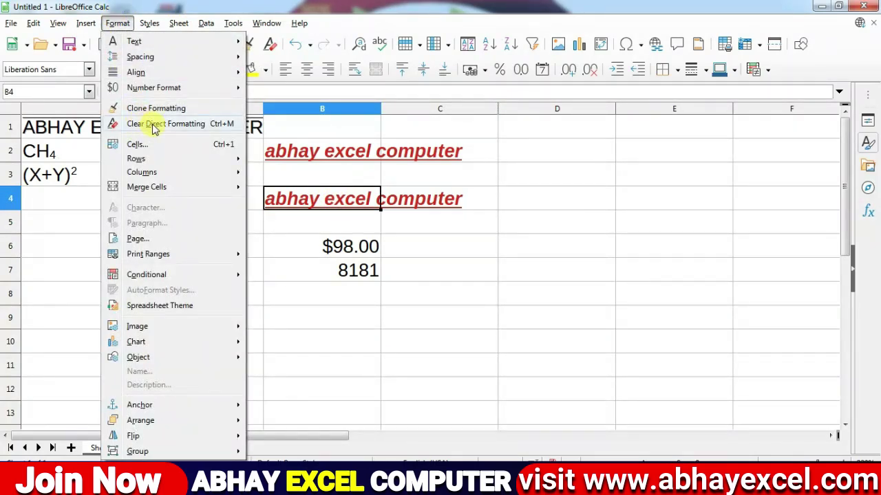
left_click(205, 130)
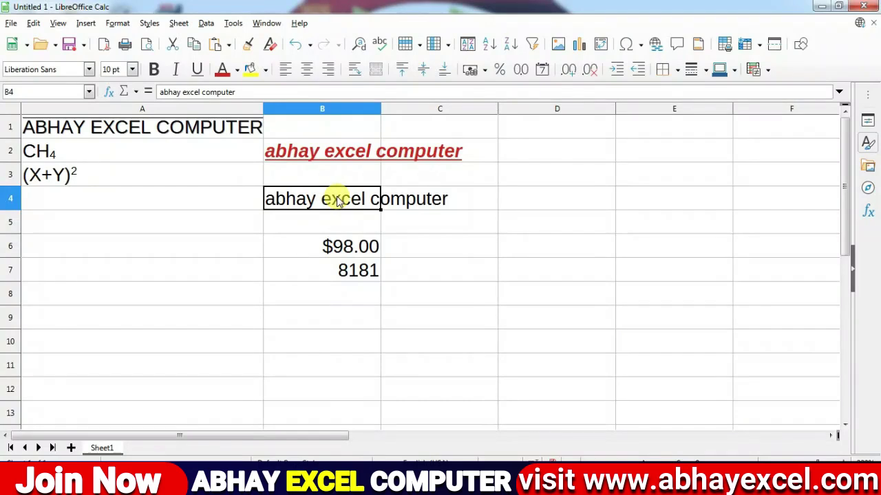
Examine the Format Cells settings for cell B4, from number, font and alignment to borders, background and cell protection, and close them without changes.
left_click(117, 23)
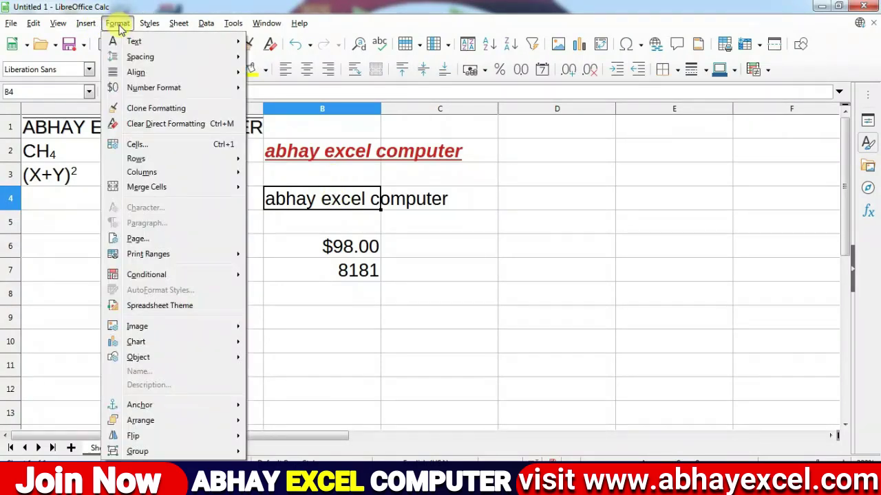
left_click(138, 145)
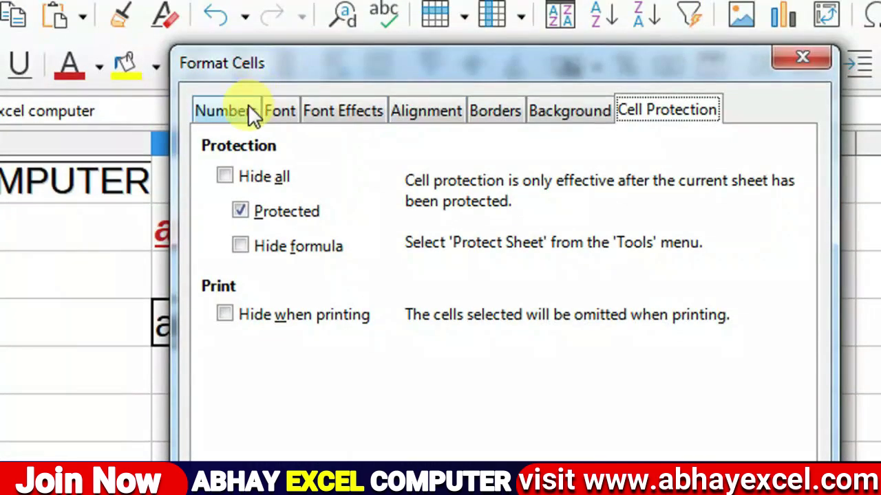
left_click(302, 93)
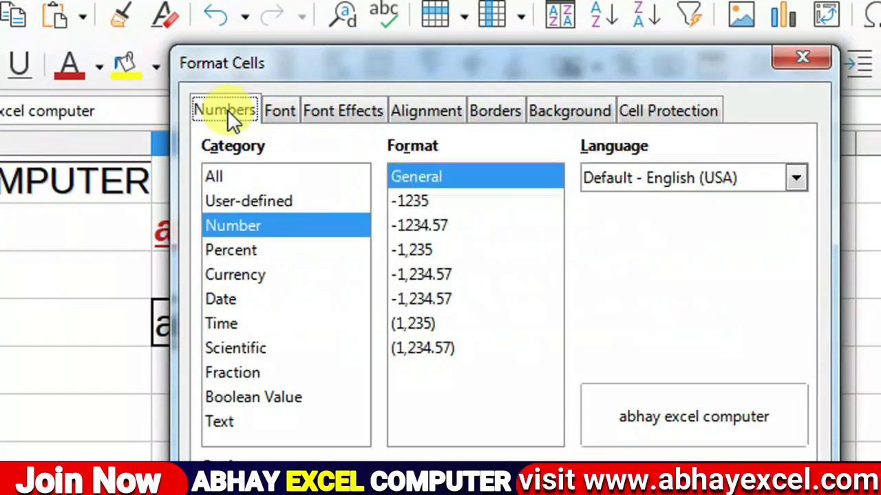
left_click(278, 109)
left_click(337, 110)
left_click(435, 114)
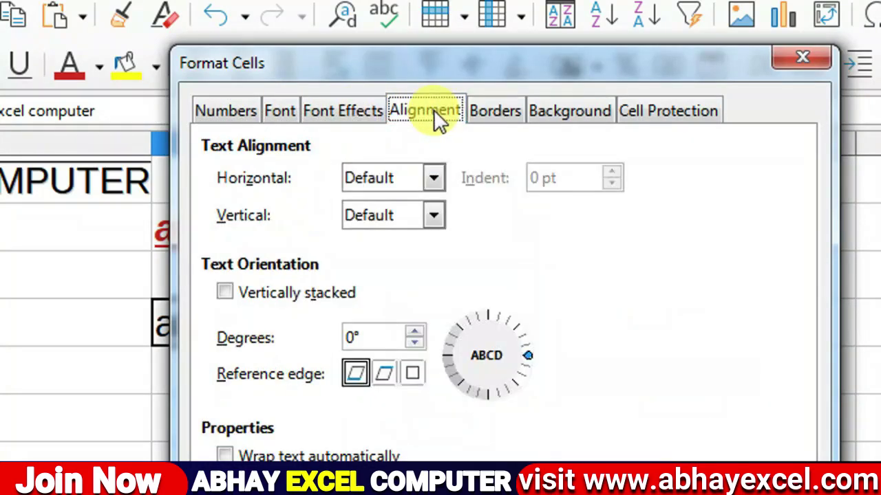
left_click(492, 112)
left_click(548, 113)
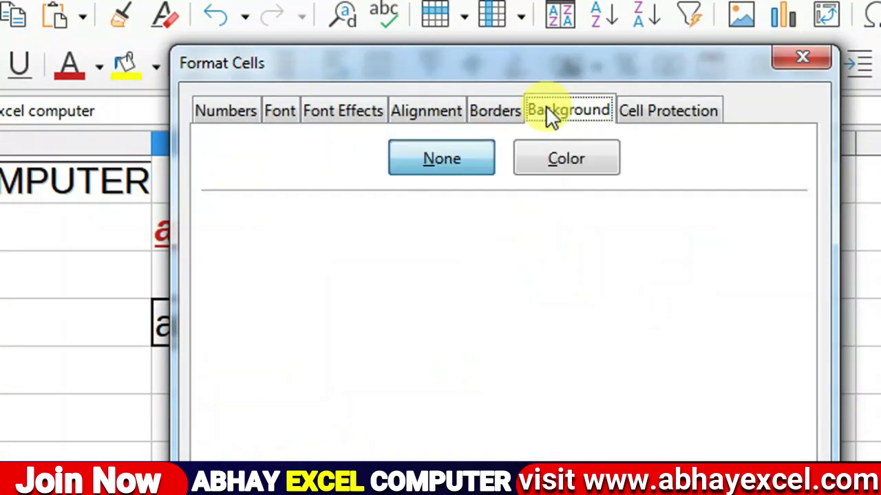
left_click(627, 110)
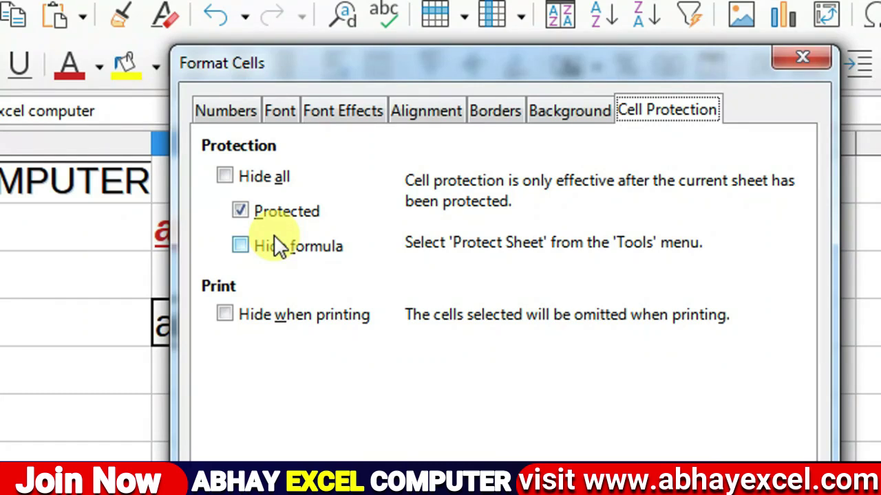
left_click(232, 112)
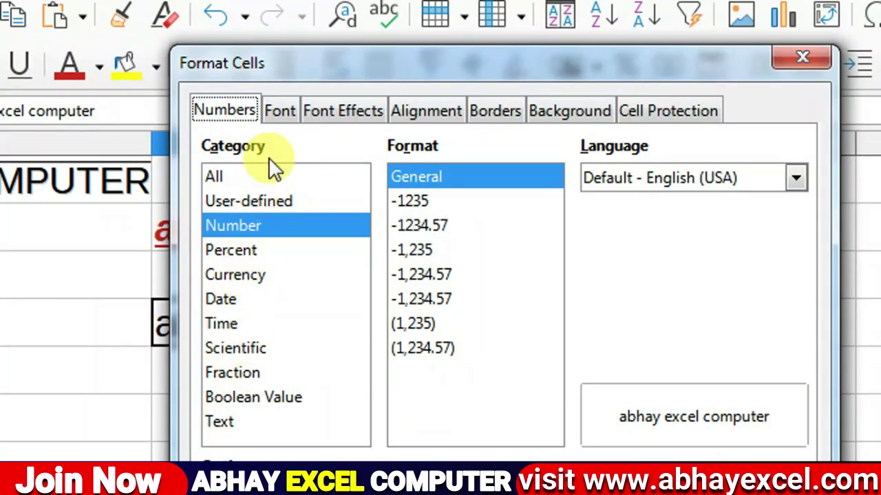
left_click(278, 114)
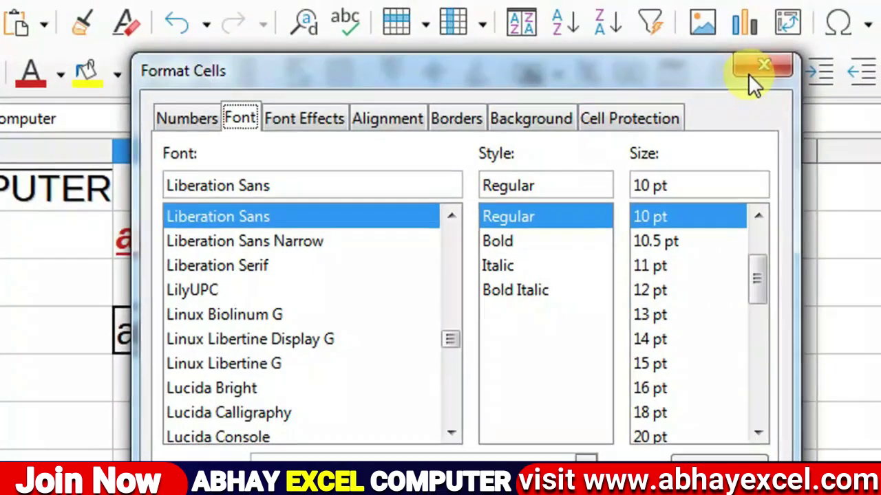
left_click(802, 25)
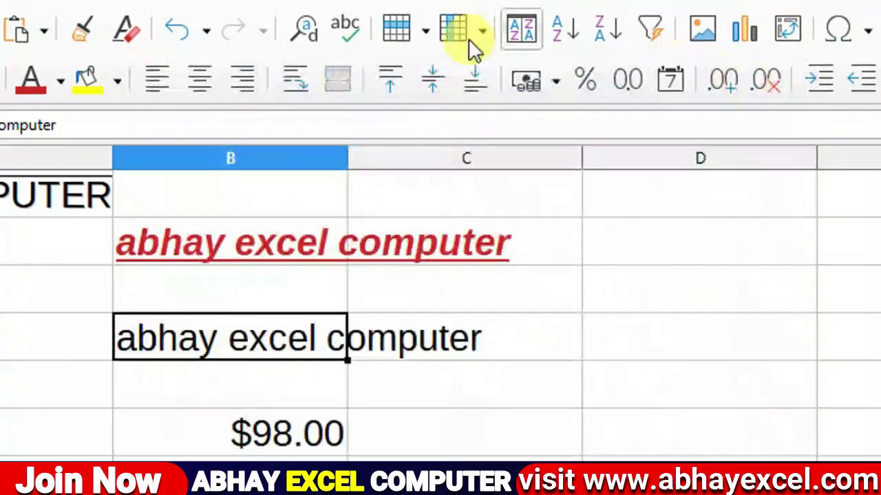
Select cell D4, view the Row Height setting for its row and close it without changes.
left_click(136, 45)
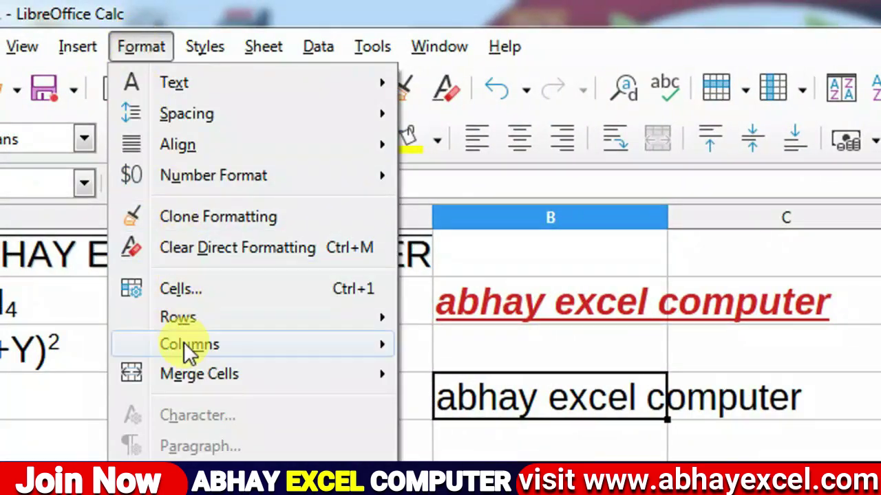
mouse_move(205, 323)
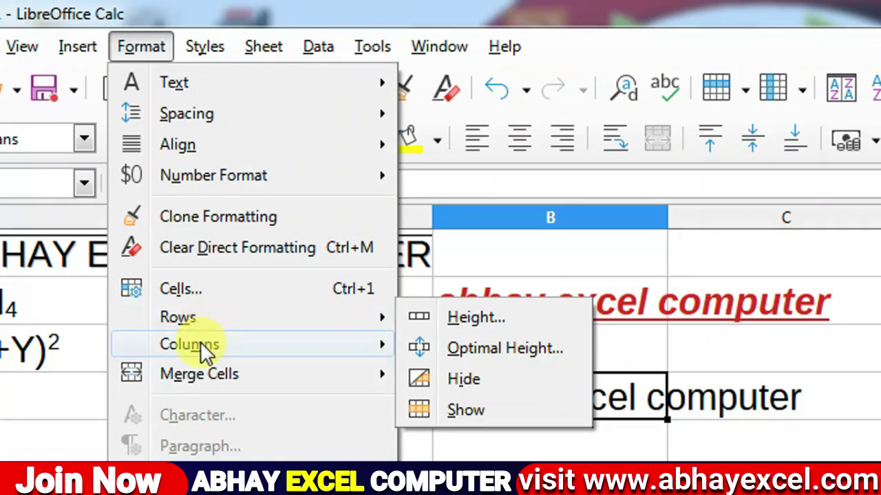
mouse_move(200, 342)
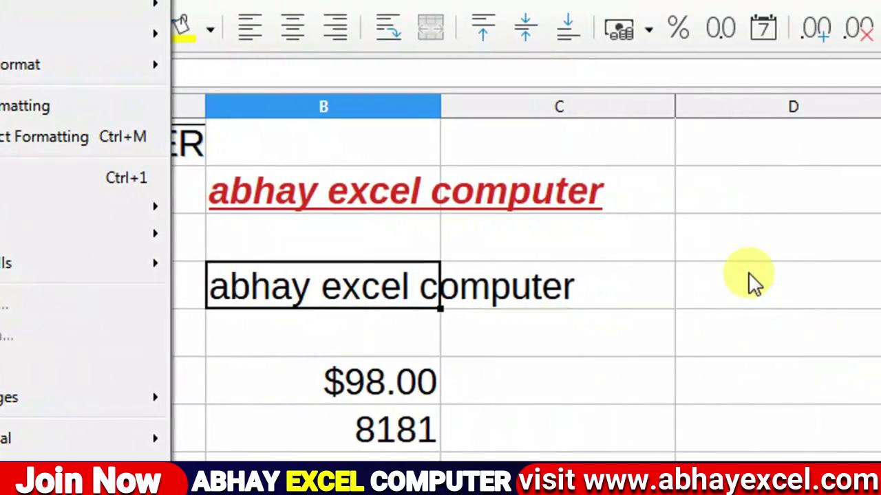
left_click(880, 382)
left_click(750, 275)
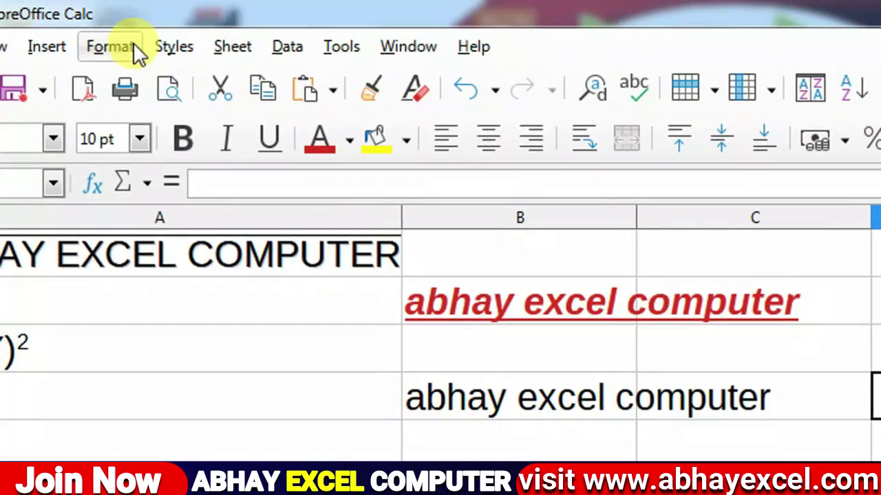
left_click(135, 47)
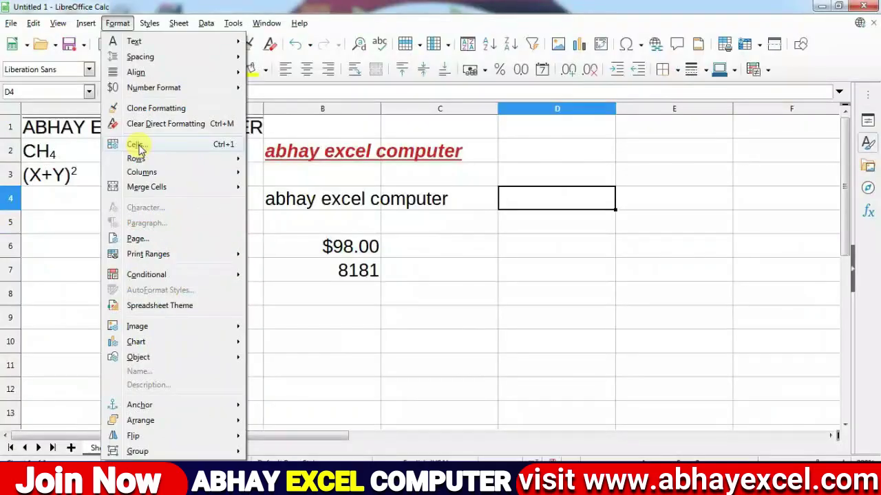
mouse_move(184, 324)
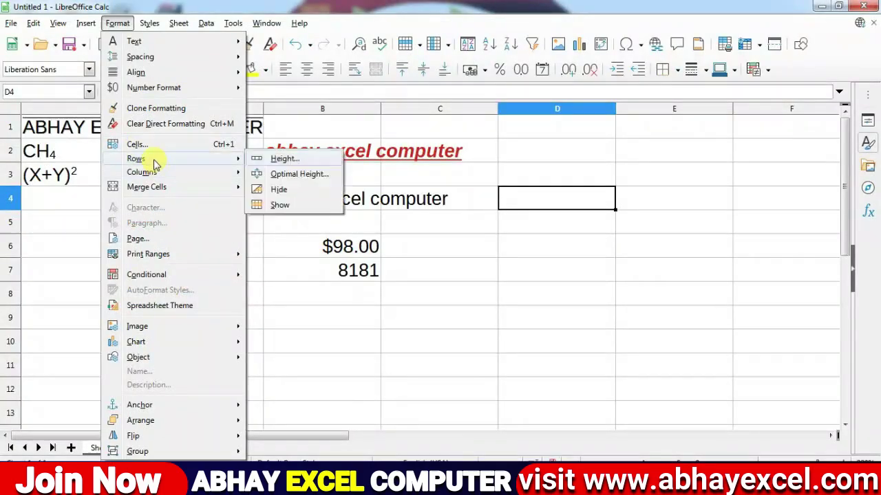
left_click(304, 159)
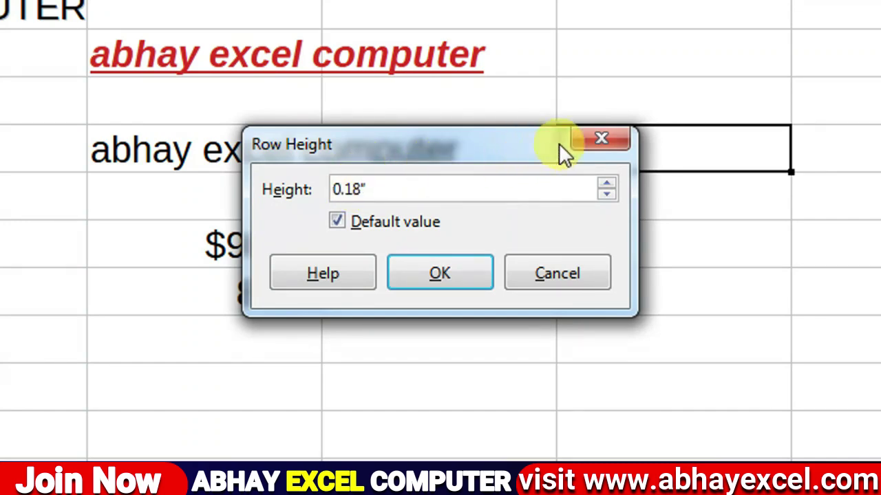
left_click(589, 141)
Set the width of column D to 12.
left_click(120, 46)
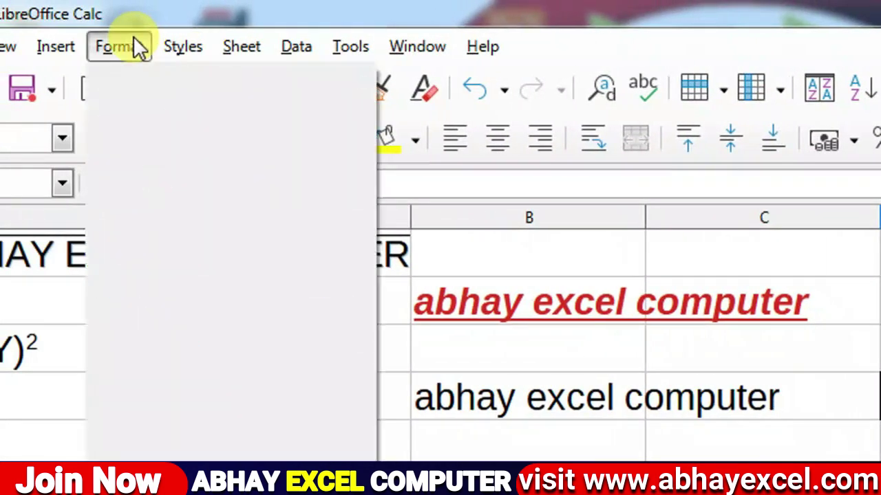
mouse_move(177, 344)
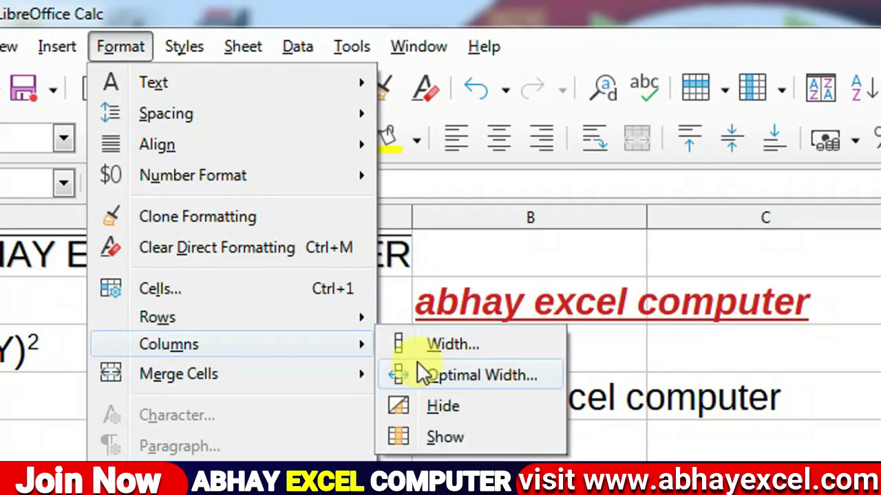
left_click(427, 347)
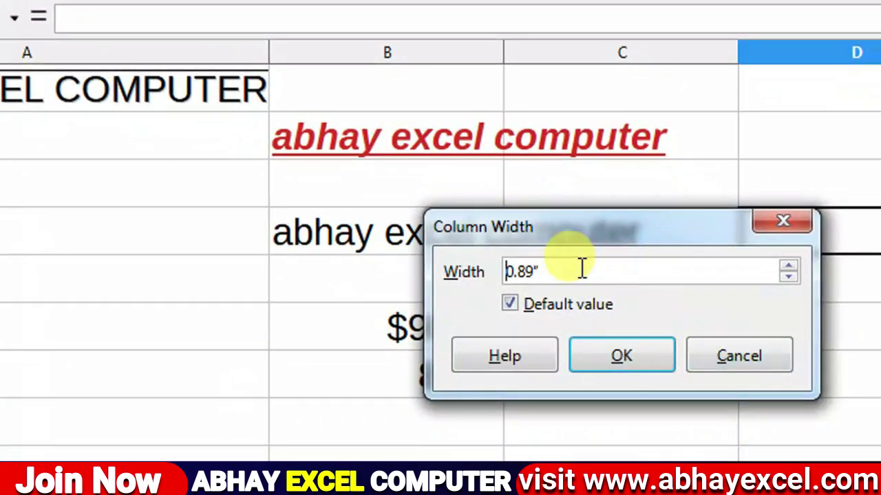
left_click_drag(538, 271, 474, 269)
type("12")
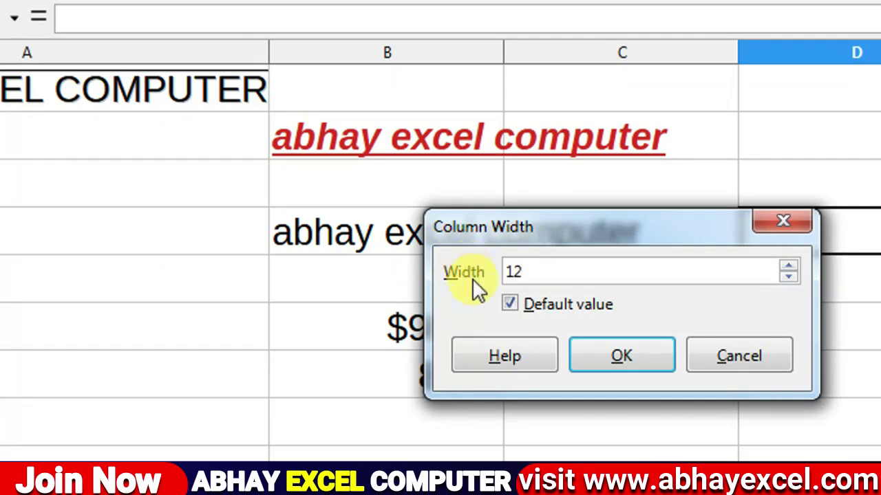
left_click(587, 354)
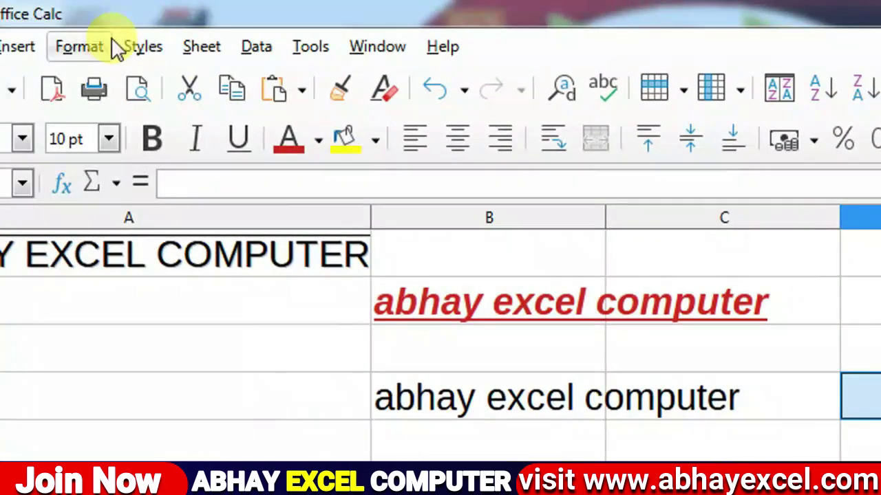
Merge cells B8 and C8 into a single cell without centring.
left_click(127, 46)
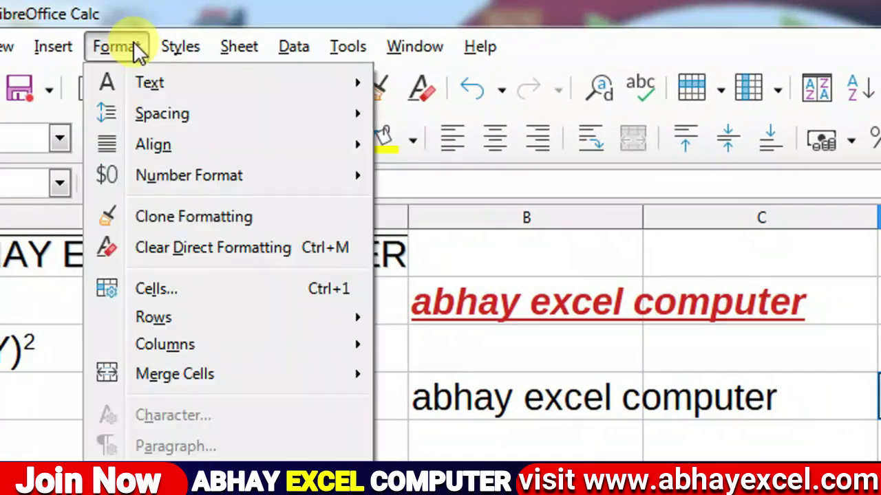
mouse_move(161, 379)
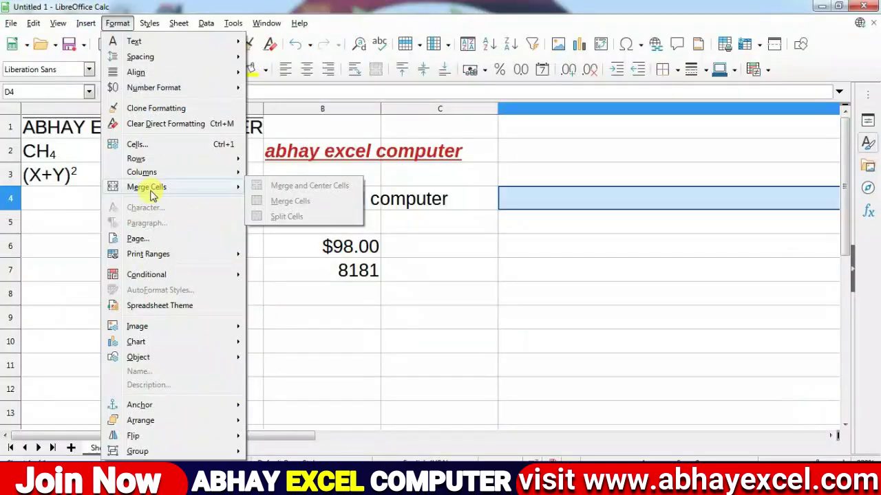
left_click(222, 294)
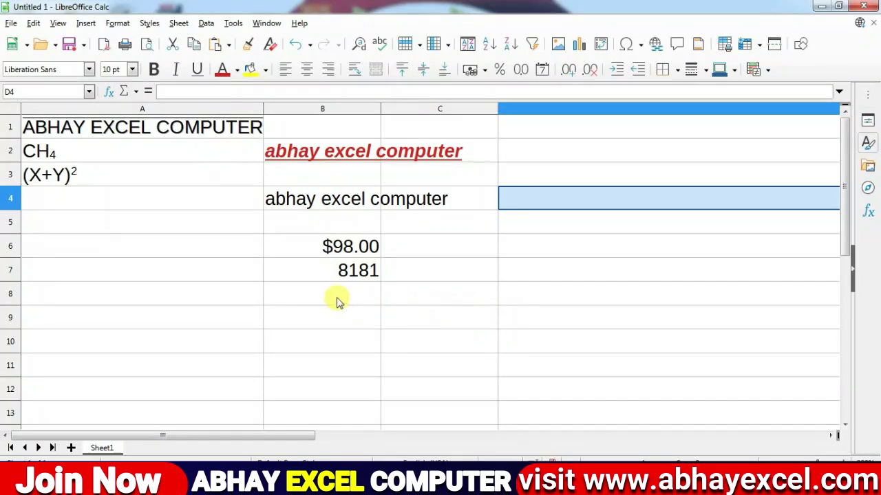
left_click_drag(346, 297, 440, 295)
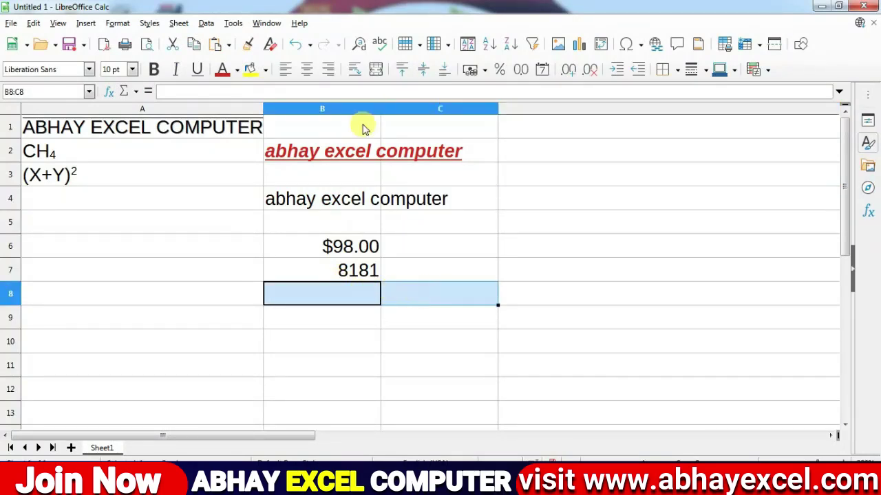
left_click(124, 23)
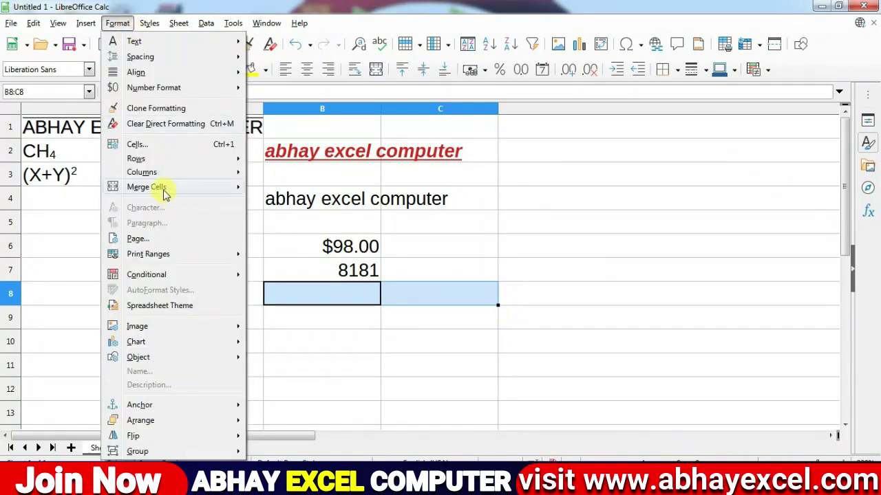
mouse_move(163, 188)
left_click(293, 203)
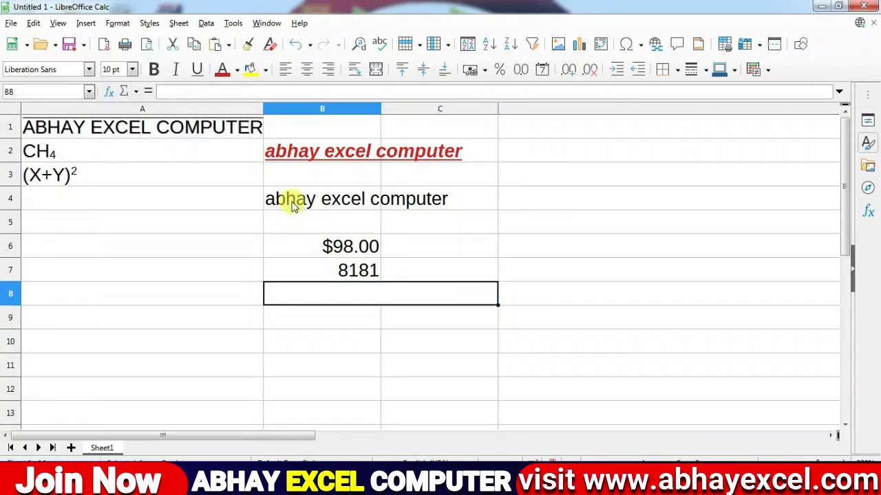
Enter the text "abhay" in the merged cell B8, discarding the suggested autocompletion.
left_click(412, 334)
left_click(377, 291)
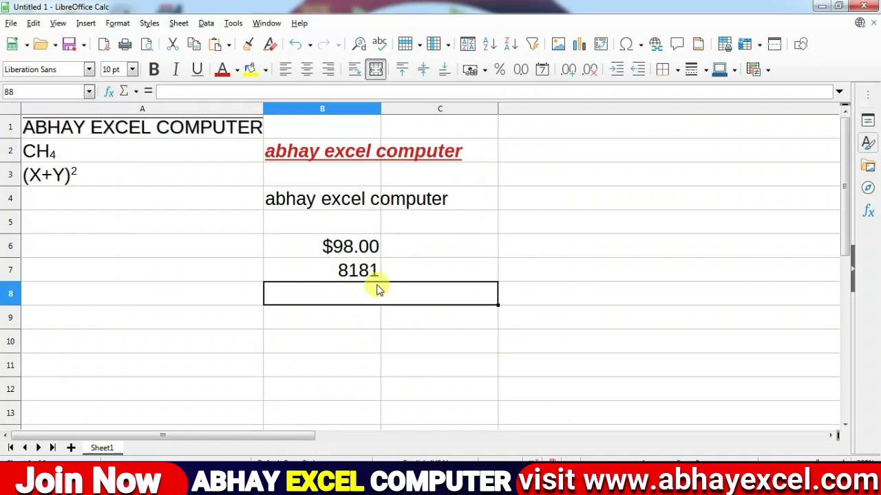
type("abhay")
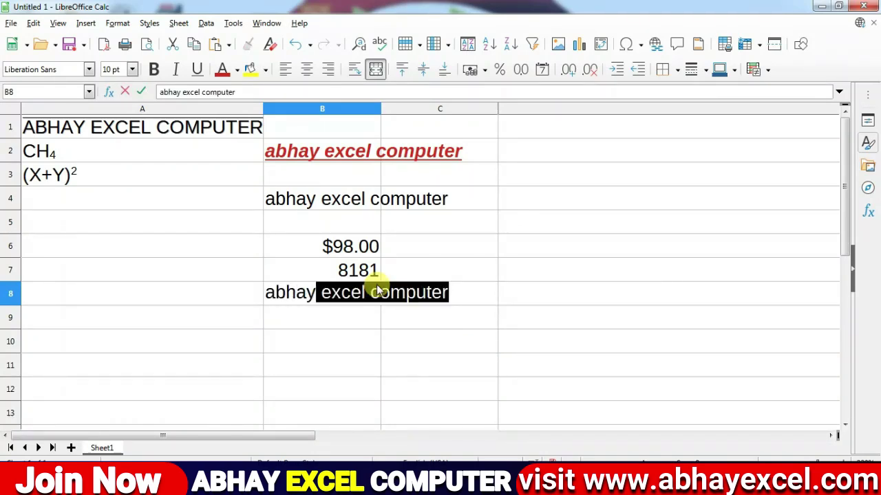
key("BackSpace")
key("Return")
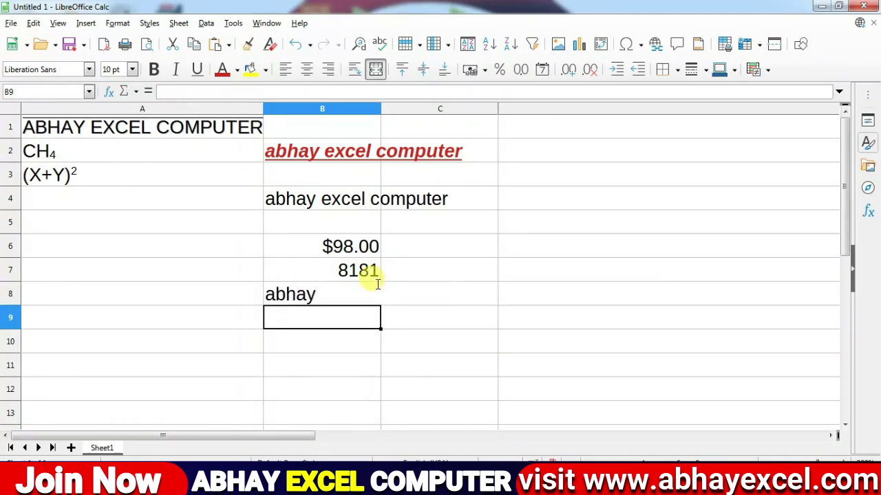
left_click(392, 347)
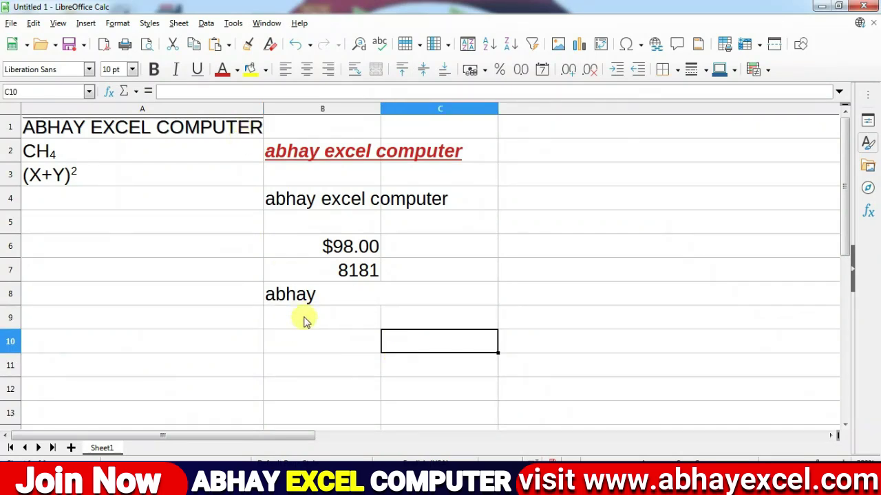
Merge and centre cells B10 and C10, enter "abhay" in the merged cell and compare it with merged cell B8.
left_click(314, 348, "shift")
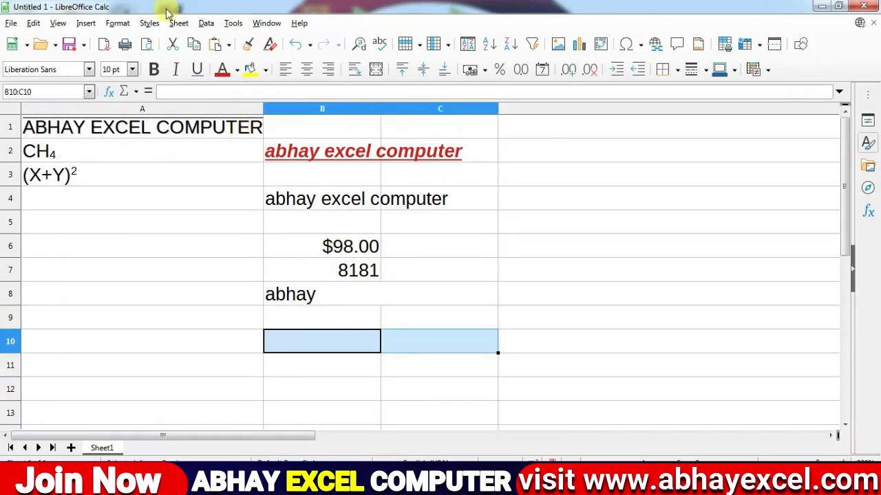
left_click(117, 23)
mouse_move(155, 186)
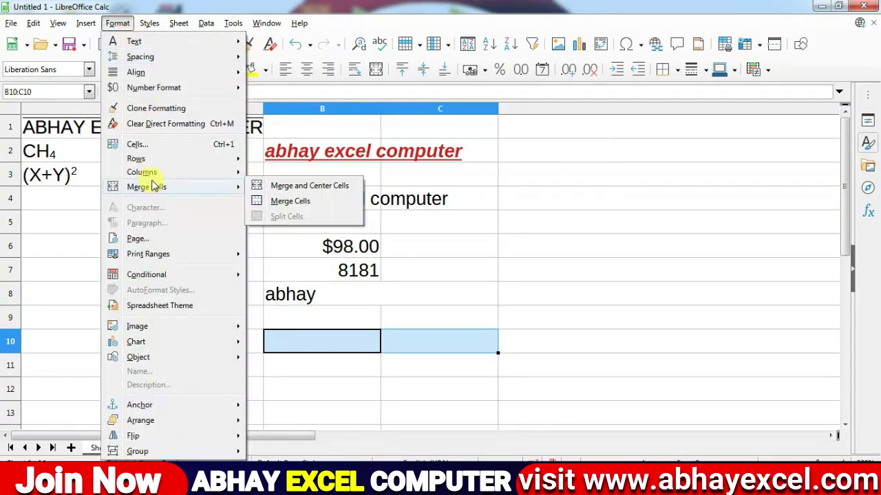
left_click(292, 192)
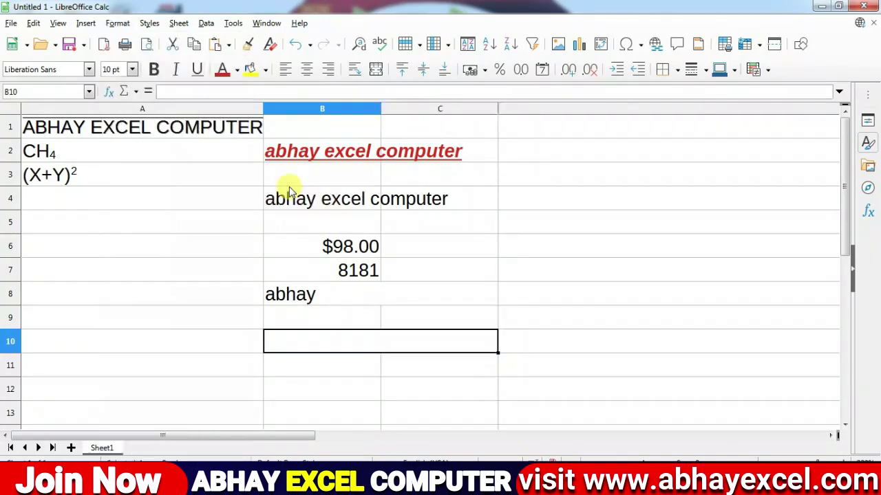
type("abhay")
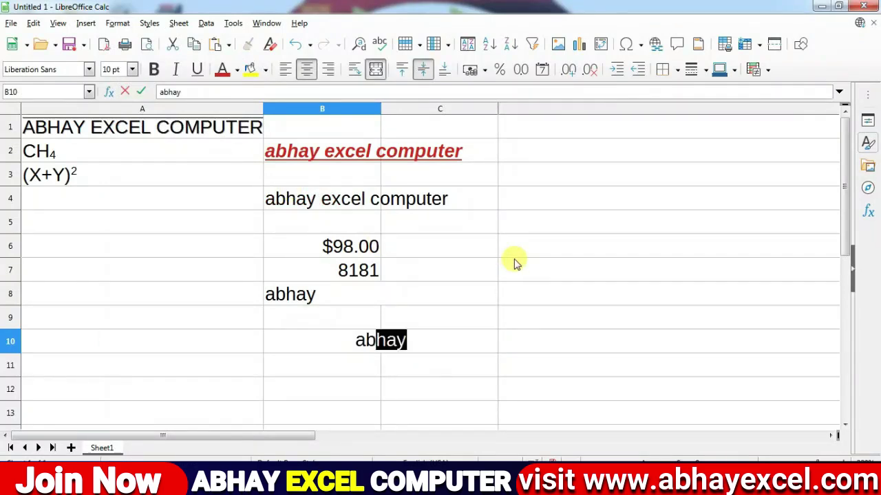
key("Return")
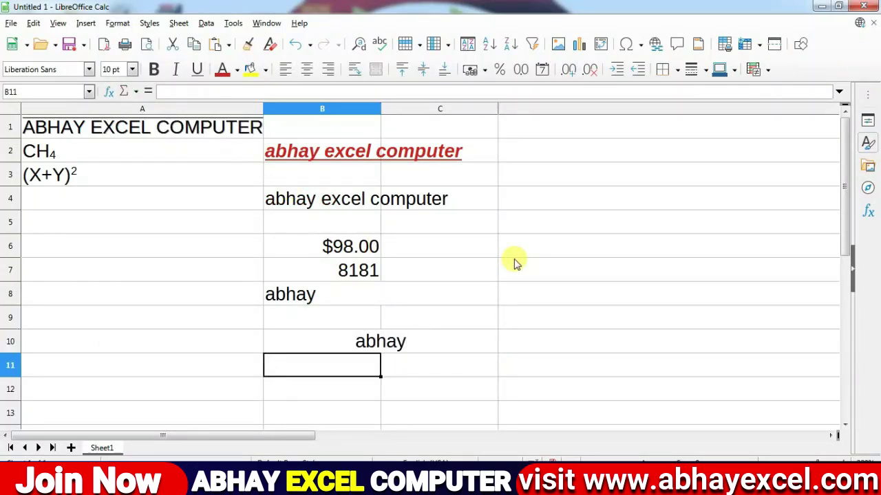
left_click(302, 293)
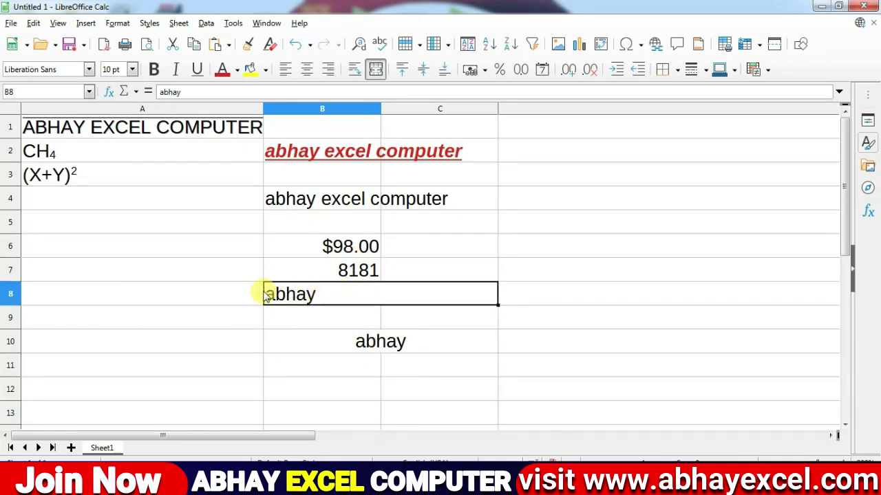
left_click(323, 366)
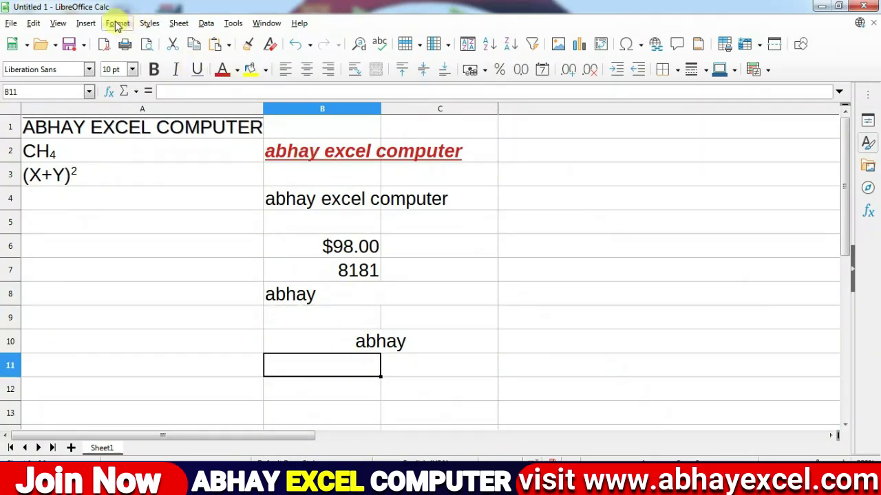
Open the page style settings, view the style's organizer details and set the paper format to A4.
left_click(117, 22)
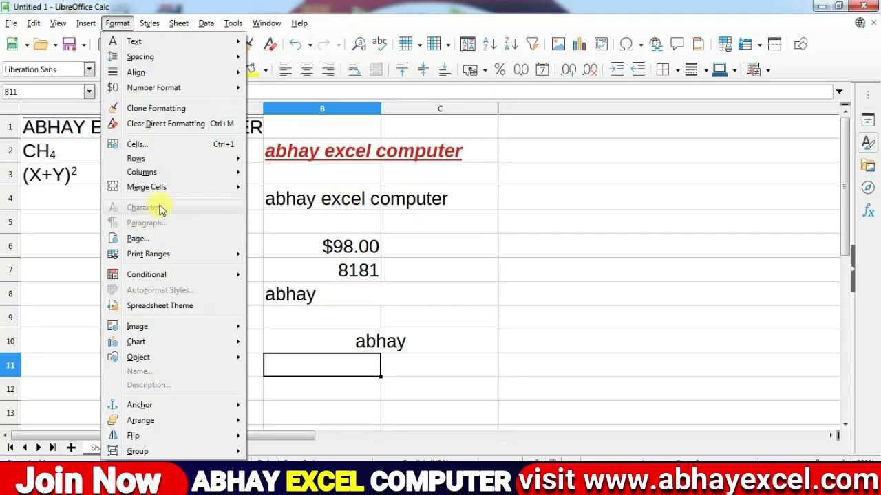
left_click(142, 240)
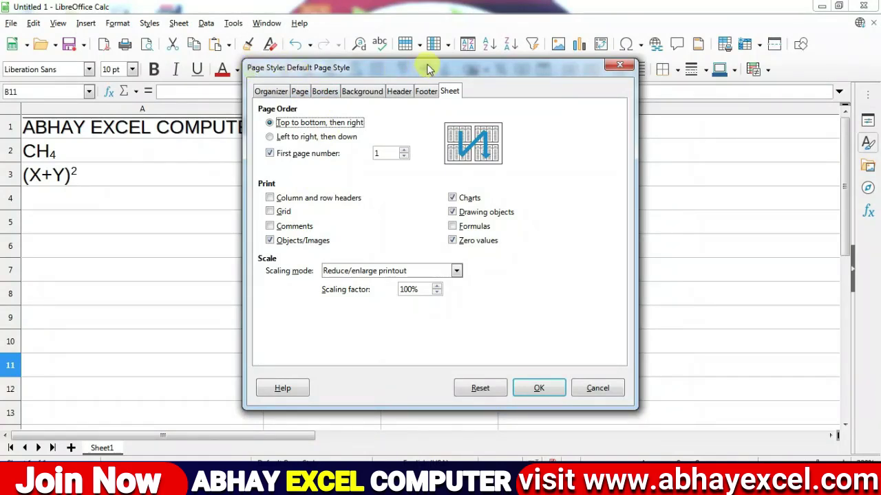
left_click(267, 92)
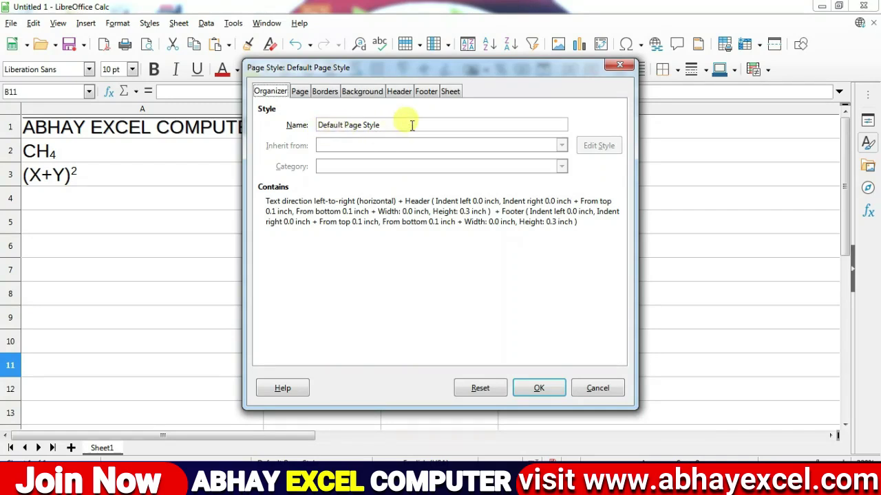
left_click(300, 92)
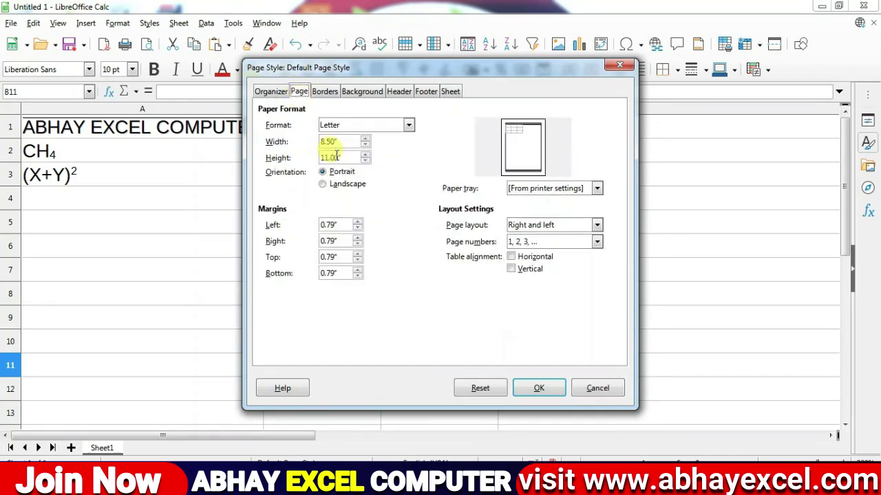
left_click(350, 125)
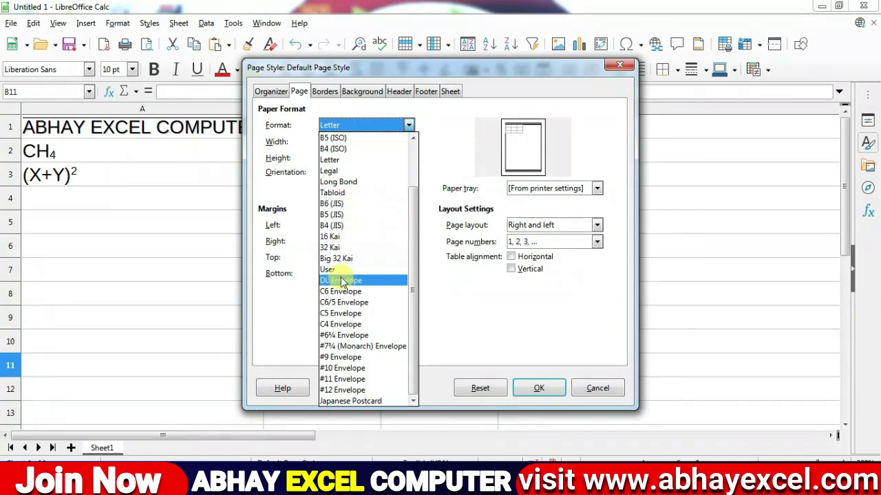
scroll(403, 216, "up", 2)
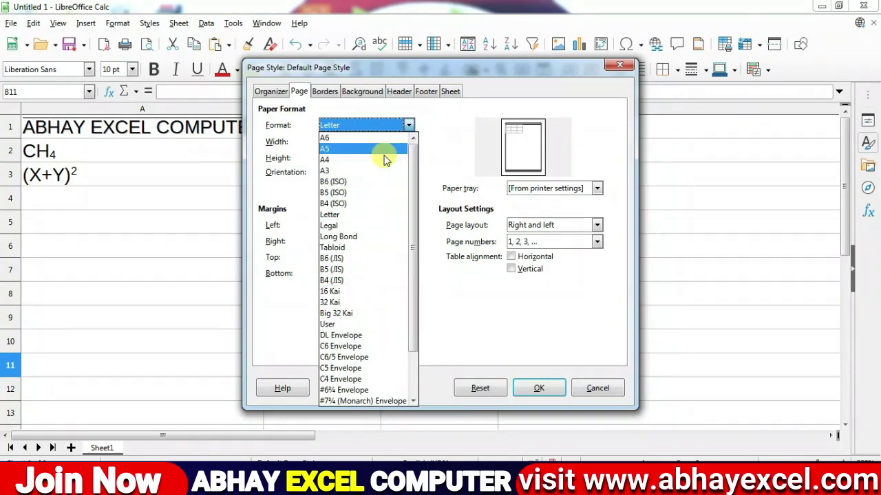
left_click(340, 162)
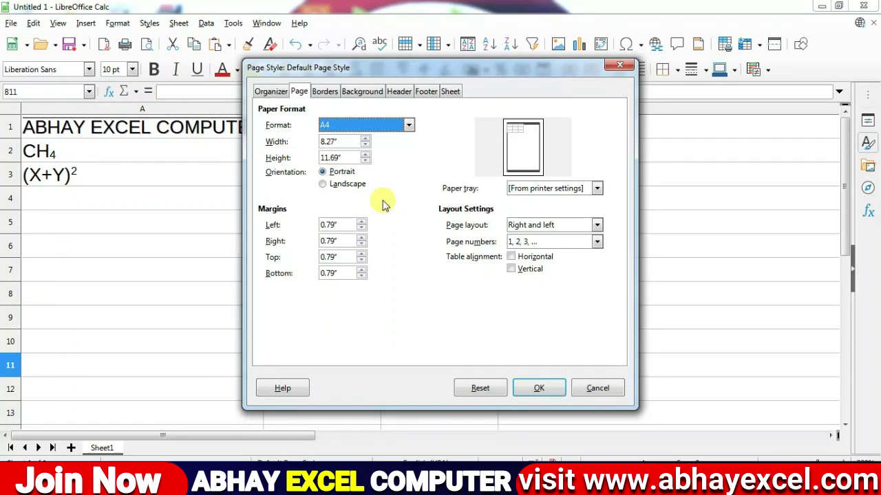
Try the landscape page orientation against portrait in the preview, ending on portrait.
left_click(335, 186)
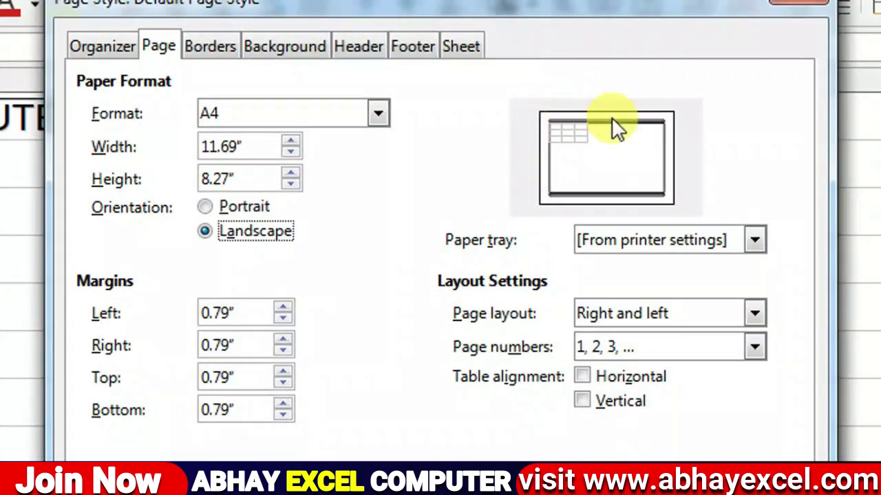
left_click(224, 207)
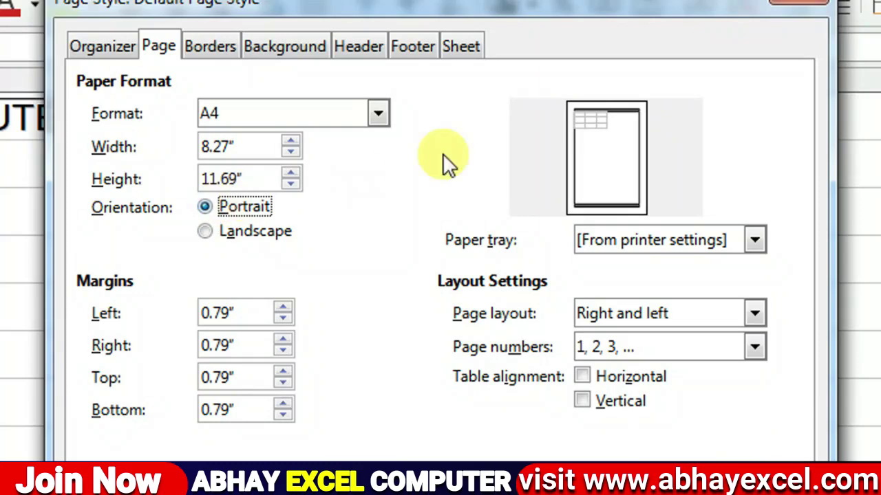
left_click(268, 233)
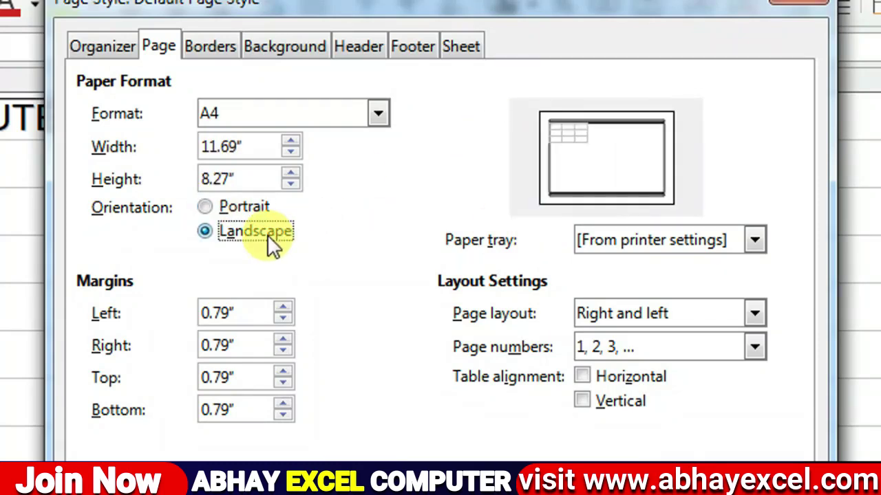
left_click(246, 205)
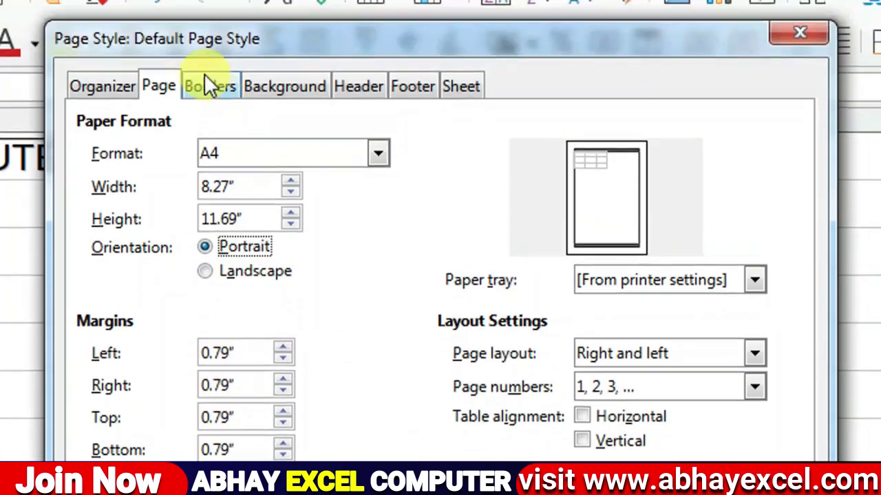
Review the page style's border, background, header and footer settings and close the dialog without applying anything.
left_click(208, 40)
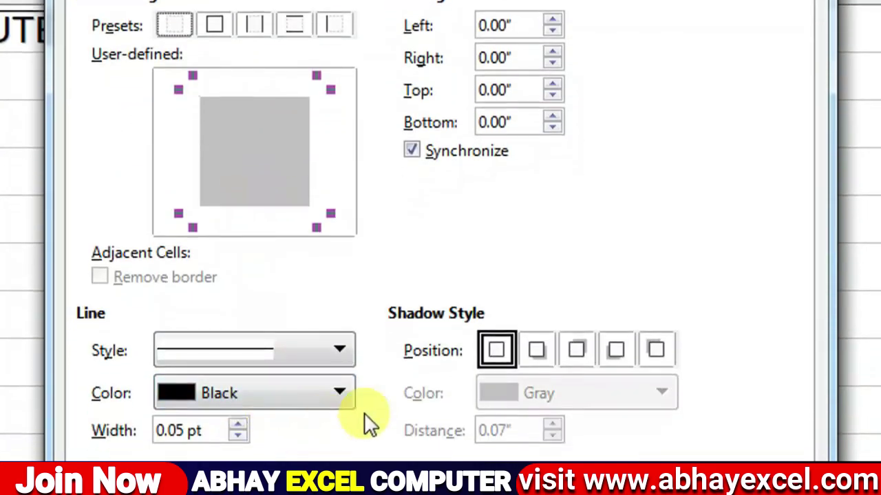
left_click(296, 88)
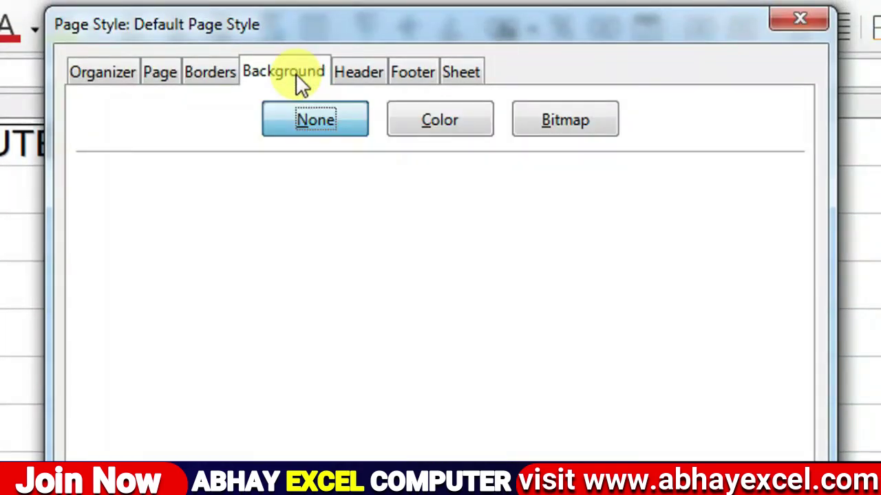
left_click(352, 74)
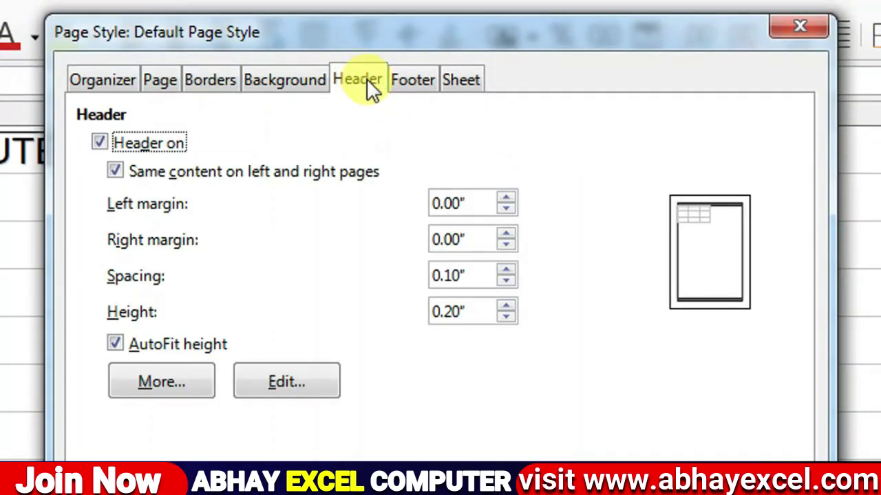
left_click(407, 80)
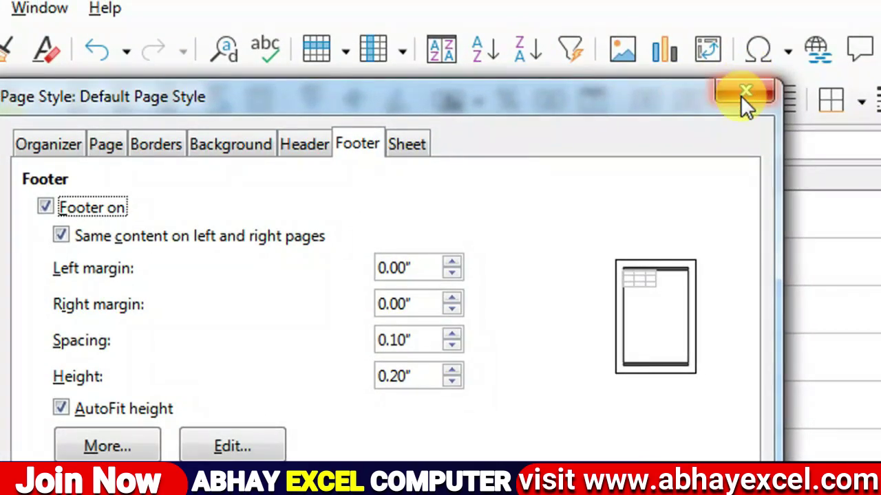
left_click(799, 48)
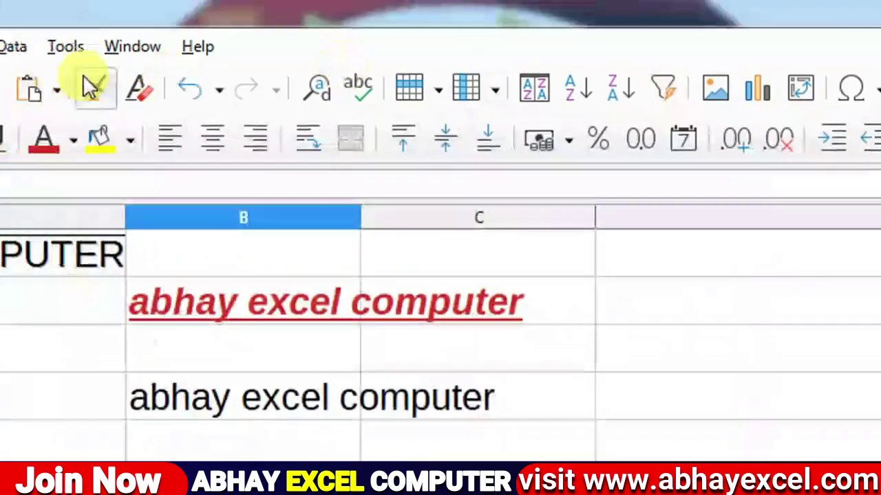
View the available print range and conditional formatting commands without choosing any.
left_click(98, 46)
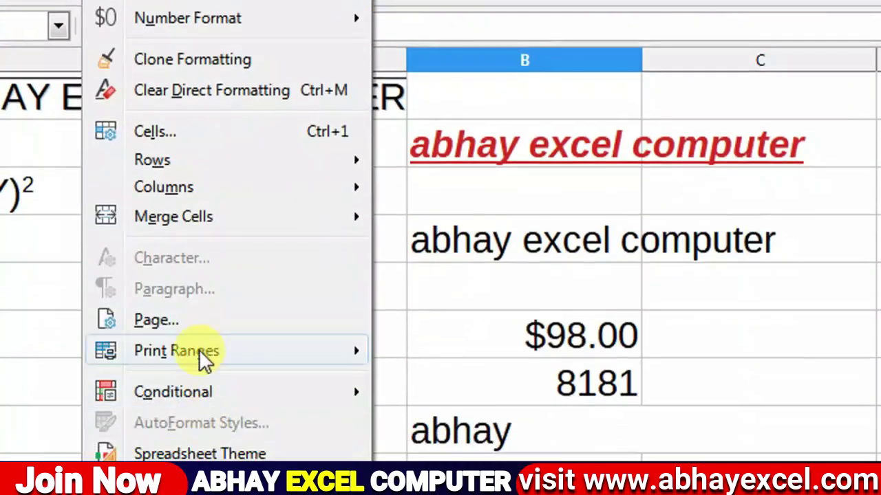
mouse_move(183, 365)
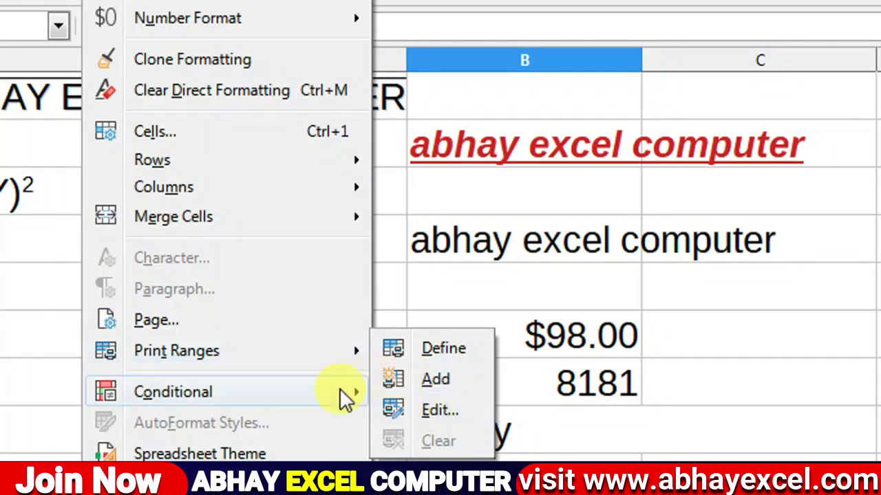
mouse_move(265, 394)
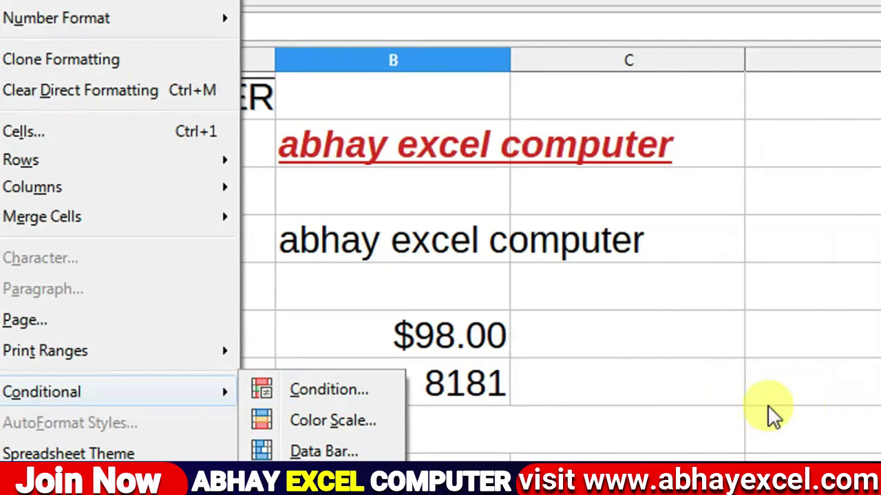
left_click(769, 408)
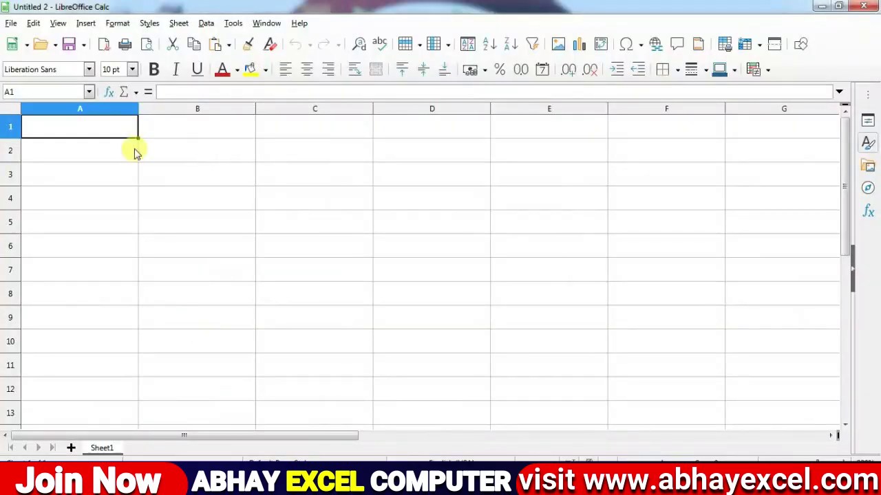
Enter the formula =randbetween(40,100) in cell A1 of the new blank spreadsheet.
type("=")
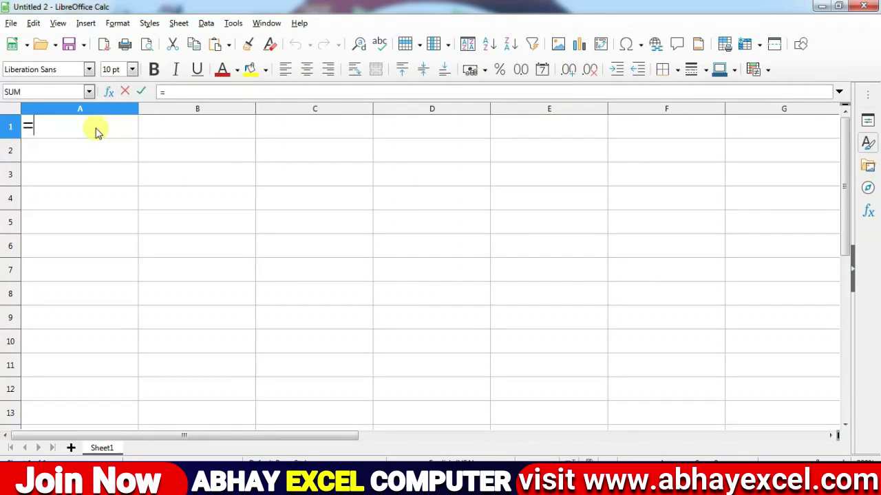
type("randbet")
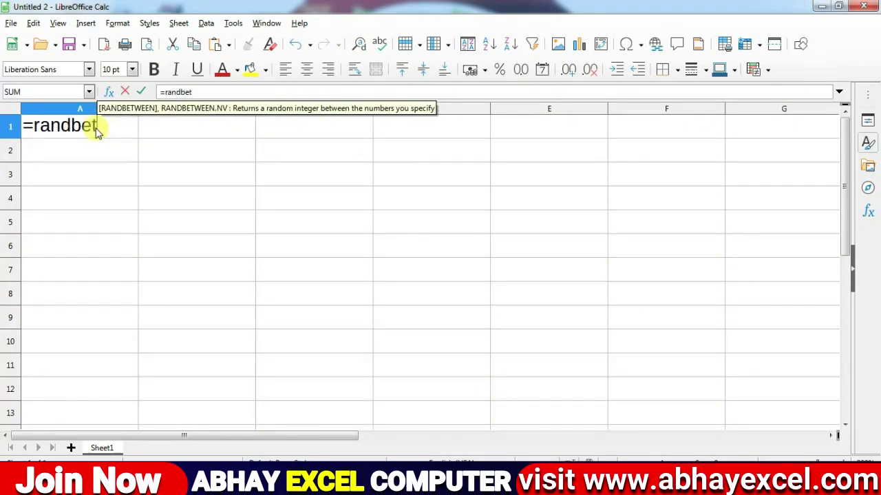
type("w")
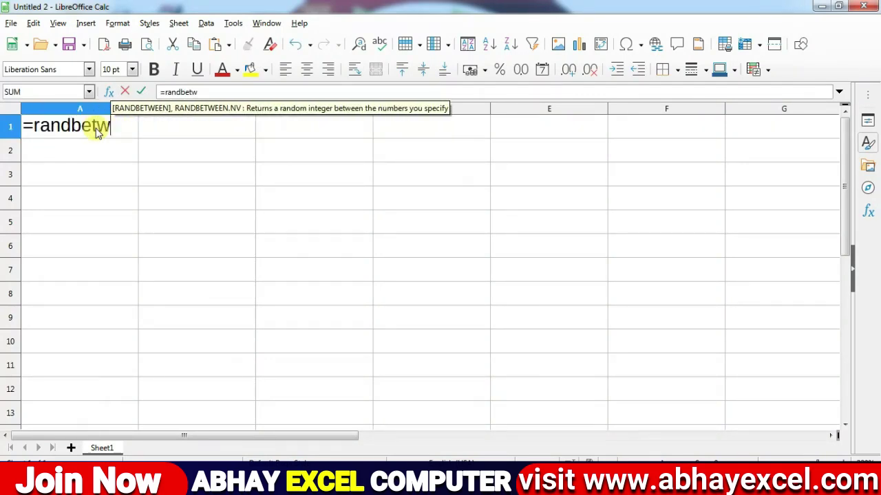
type("een (")
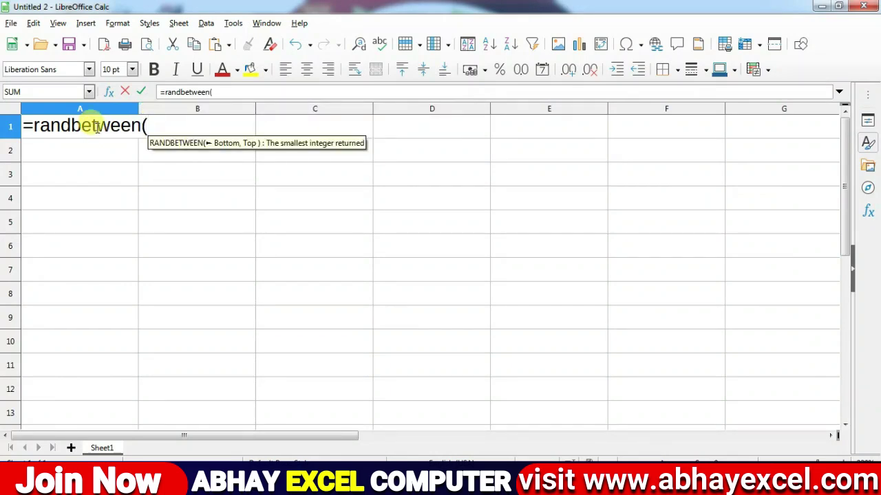
type("40,100")
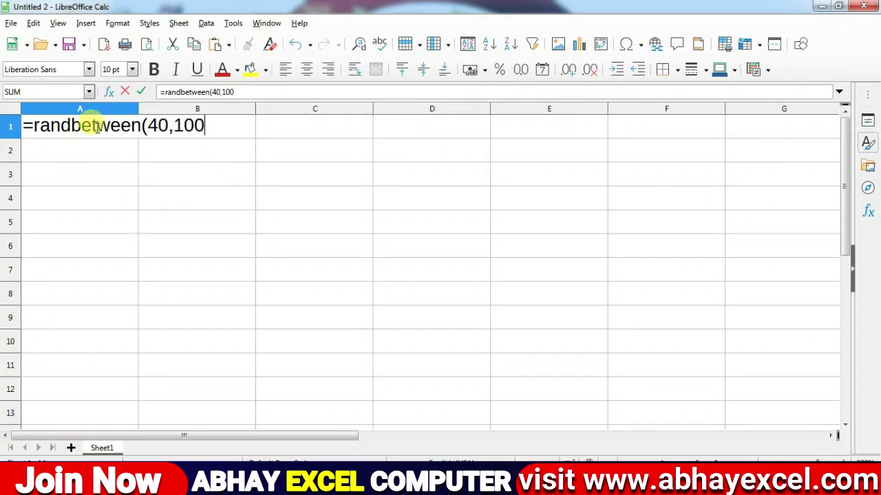
type(")")
key("Return")
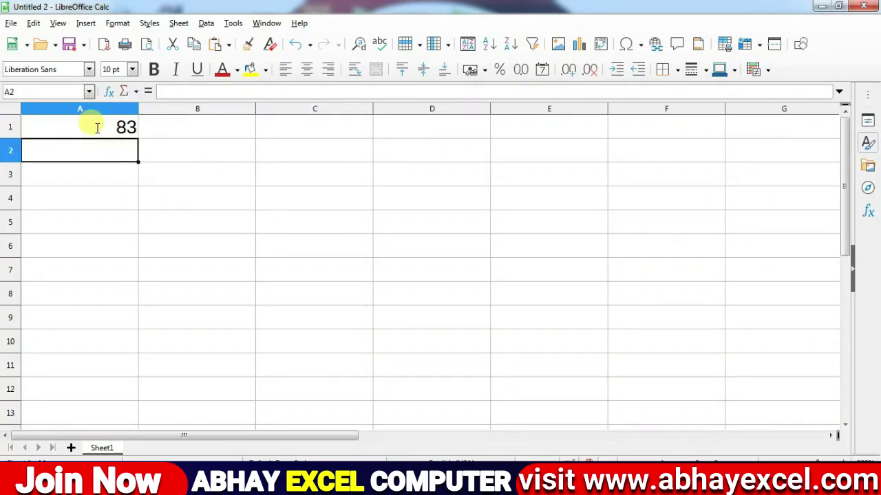
Fill the formula from A1 across the range A1:D11 and select the whole filled range.
left_click(134, 131)
left_click_drag(137, 137, 502, 385)
left_click(252, 225)
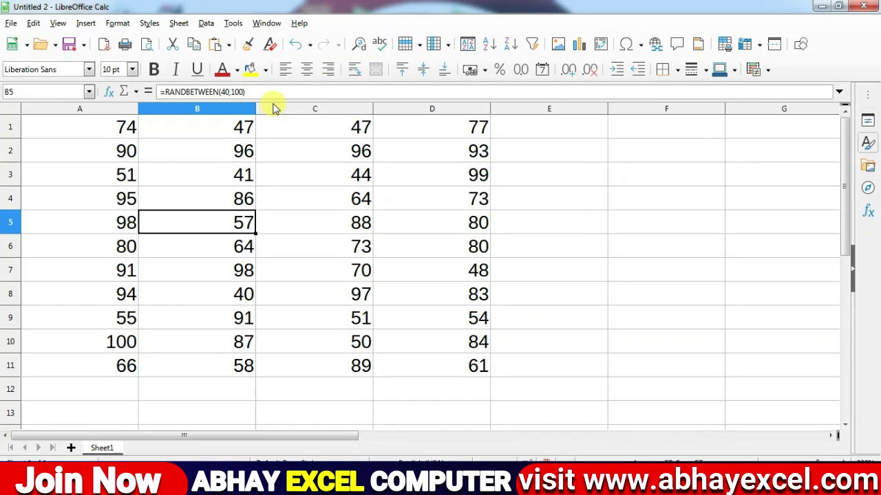
left_click_drag(78, 126, 481, 364)
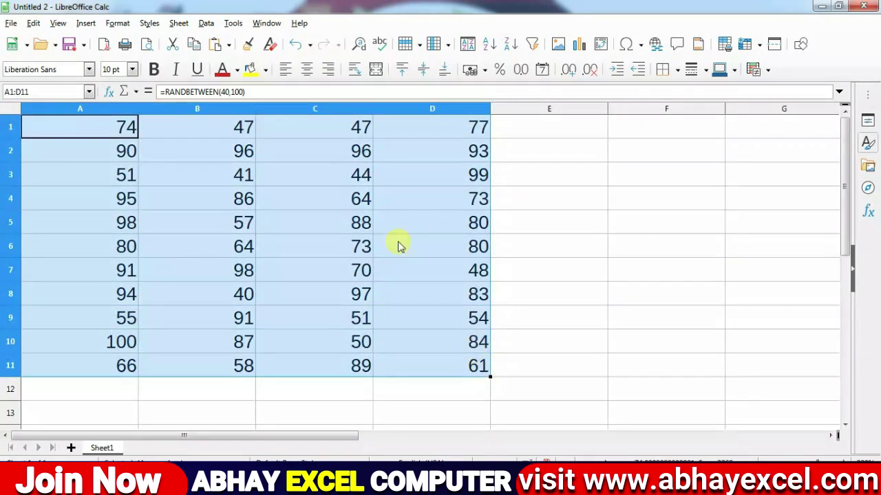
Apply a three-entry color scale to A1:D11, running from red at minimum through yellow at percentile 50 to green at maximum.
left_click(116, 23)
mouse_move(164, 275)
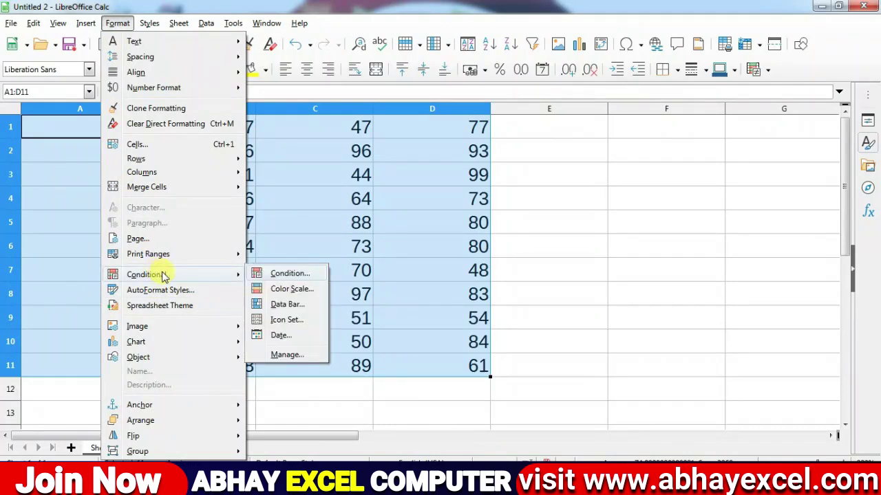
left_click(292, 289)
left_click_drag(330, 53, 437, 53)
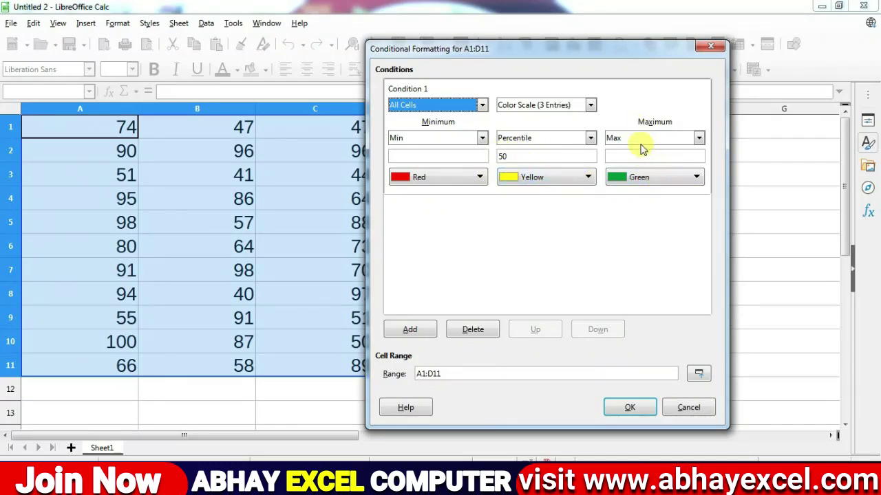
left_click(629, 408)
left_click(259, 263)
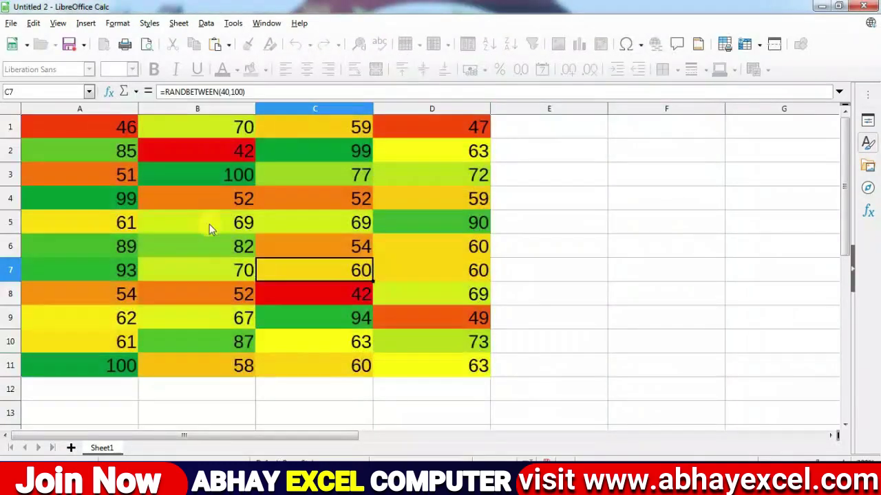
left_click_drag(88, 128, 88, 189)
left_click(106, 231)
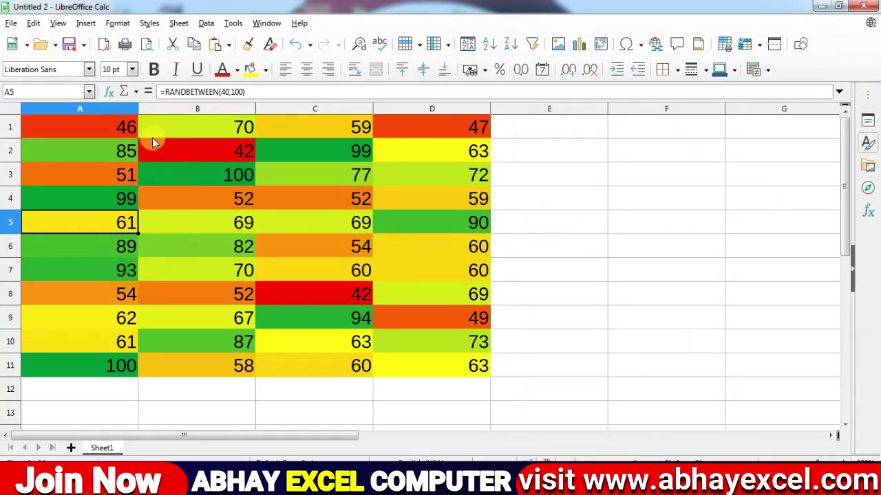
Review the AutoFormat styles for the range A1:D10 and close the dialog without applying one.
left_click_drag(92, 123, 455, 346)
left_click(117, 23)
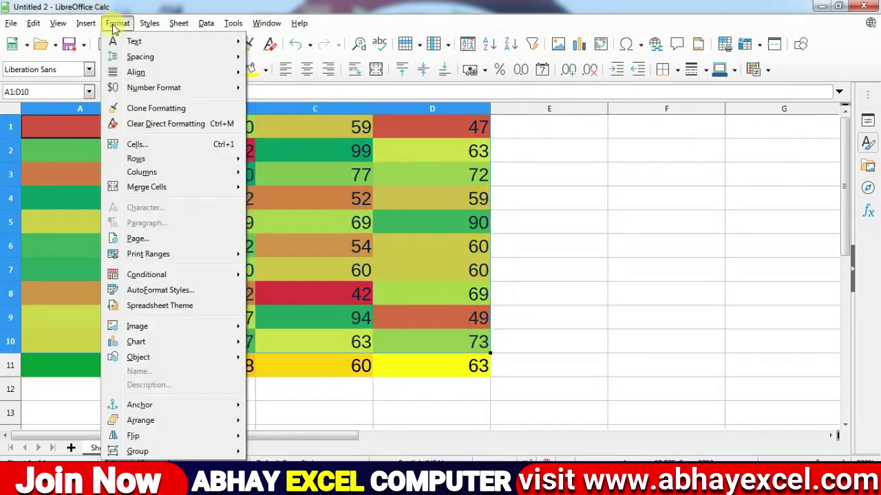
left_click(178, 290)
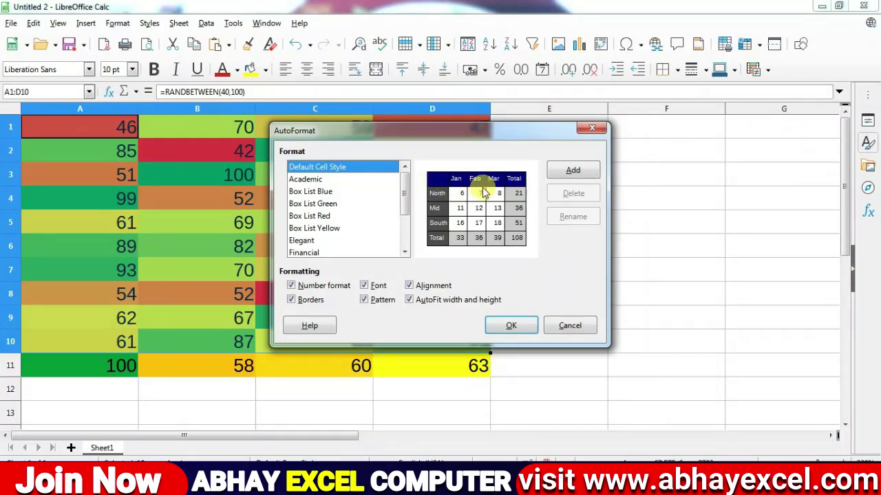
left_click(592, 128)
left_click(592, 172)
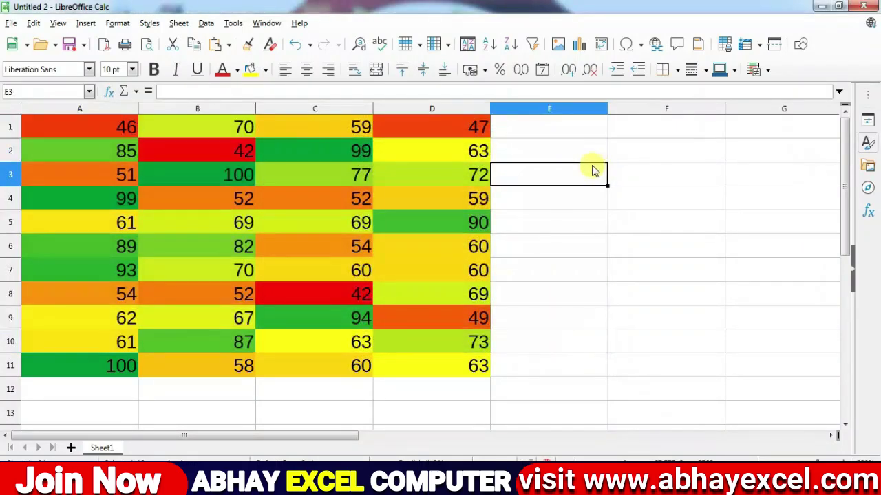
Preview several spreadsheet themes, including Be, PC Nostalgia, Pastel, Pool Party, Pumpkin and Millennium, and apply Green Grapes.
left_click(118, 23)
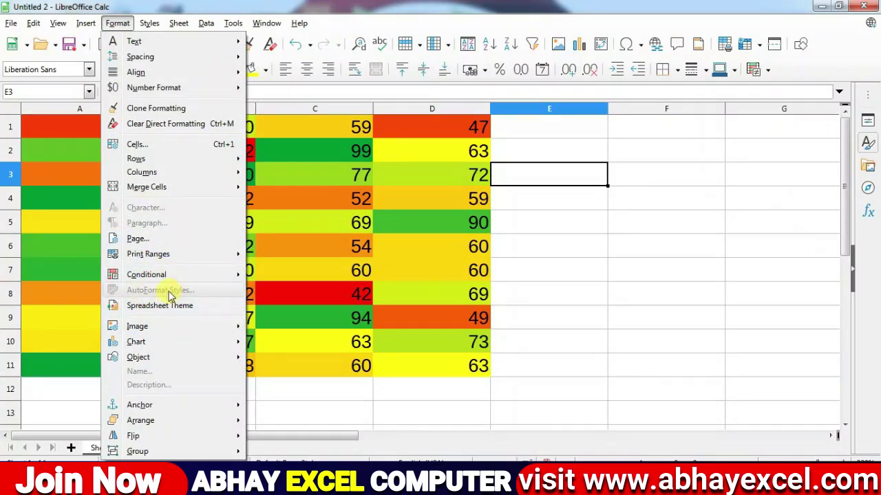
left_click(140, 311)
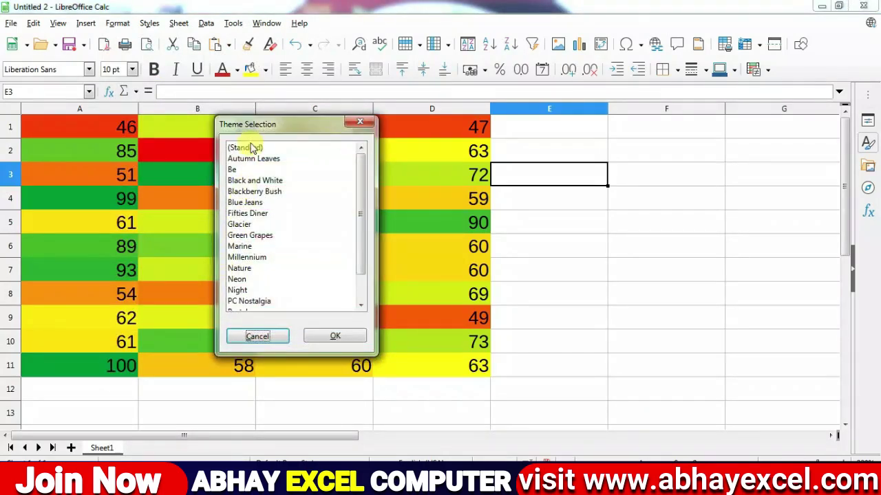
left_click(244, 170)
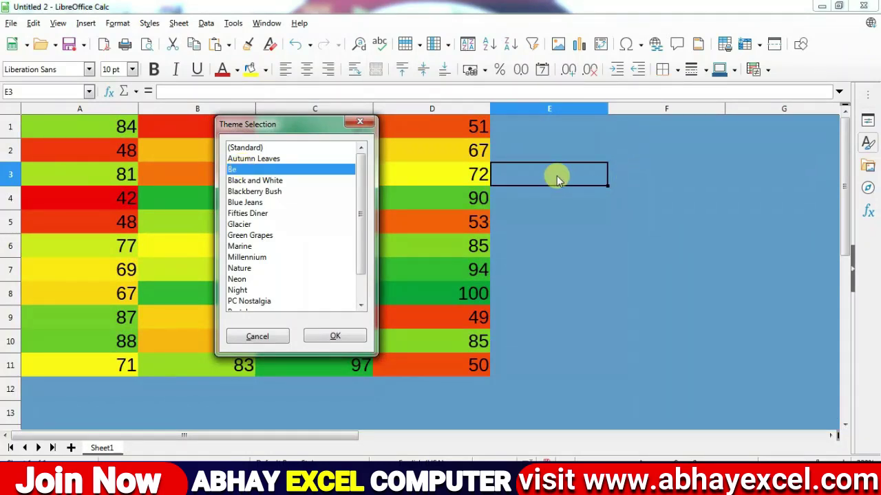
scroll(234, 265, "down", 1)
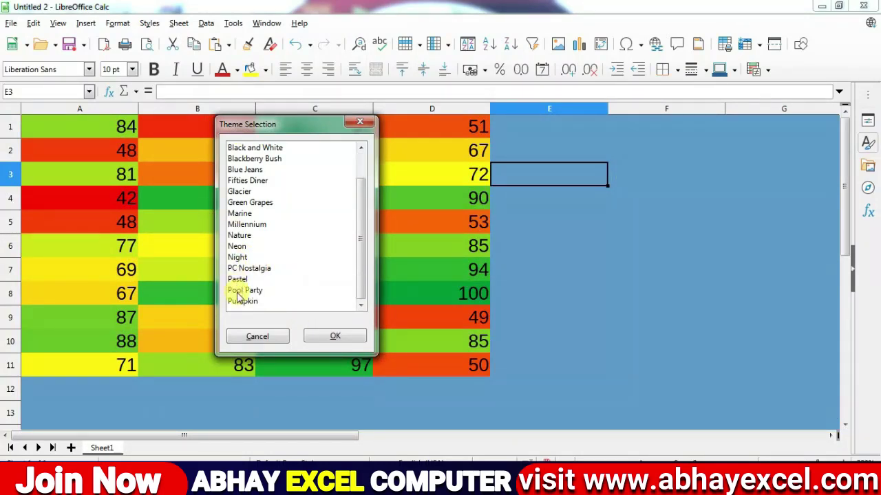
left_click(250, 270)
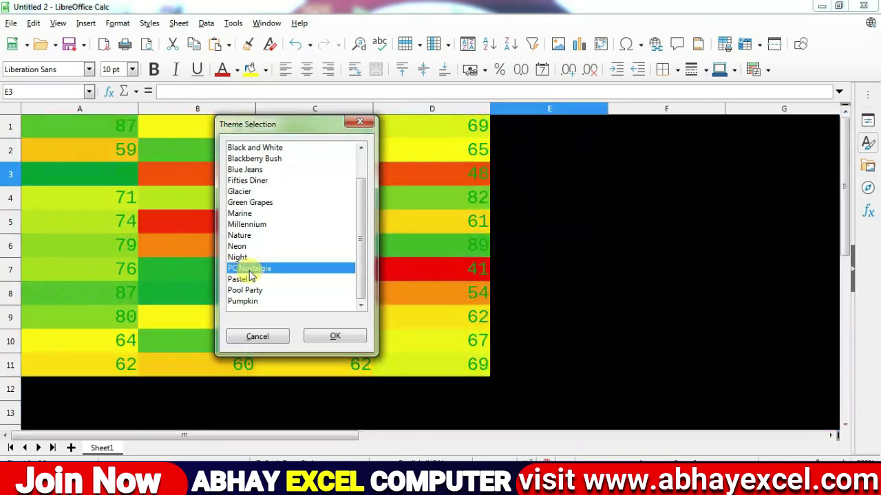
left_click(254, 279)
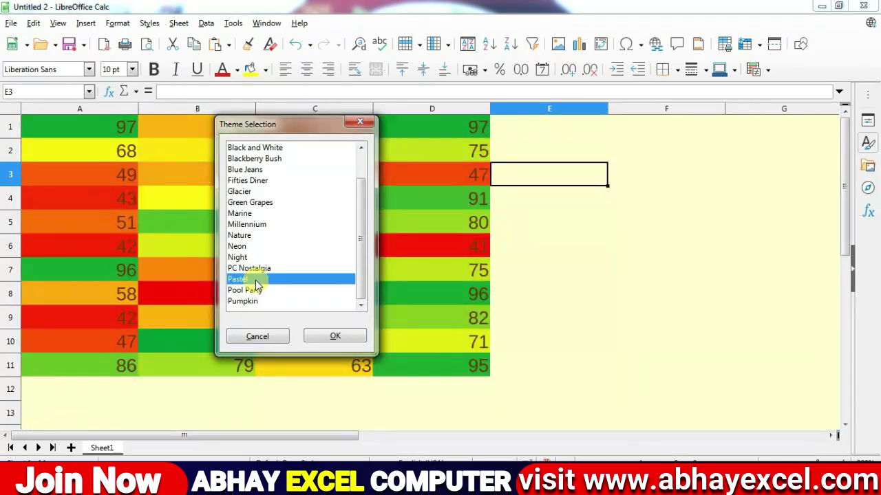
left_click(245, 291)
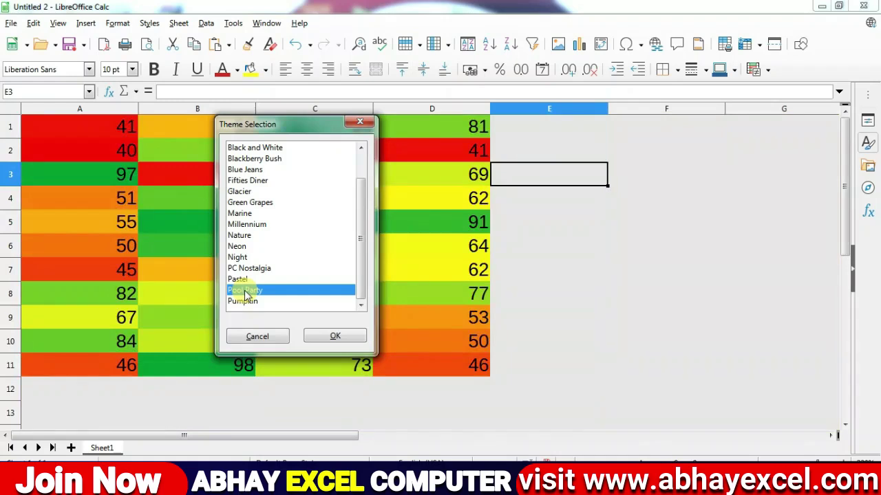
left_click(248, 302)
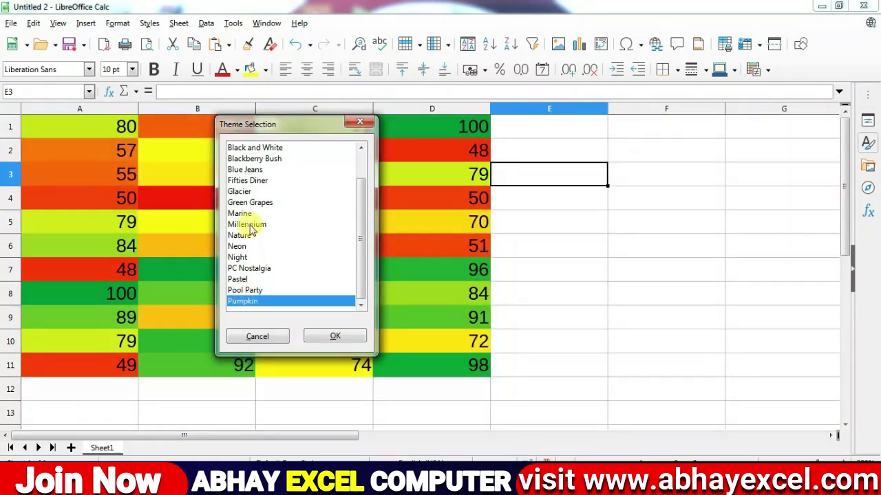
left_click(251, 214)
left_click(250, 225)
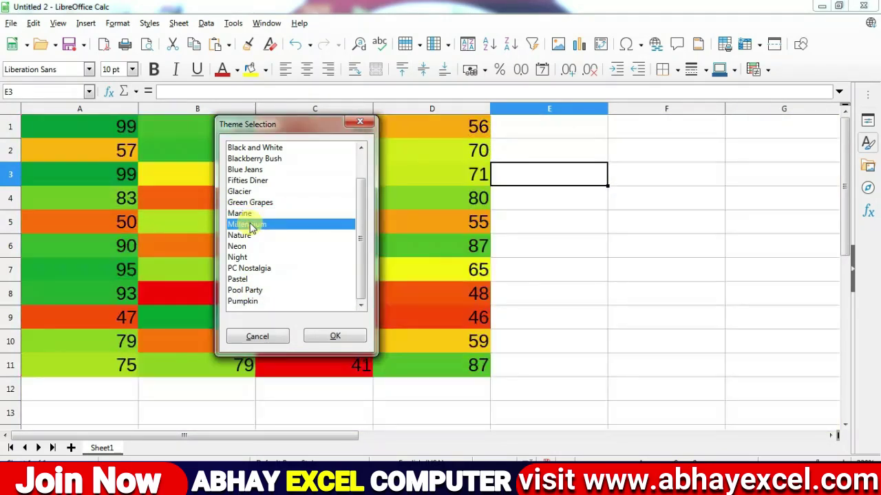
left_click(254, 204)
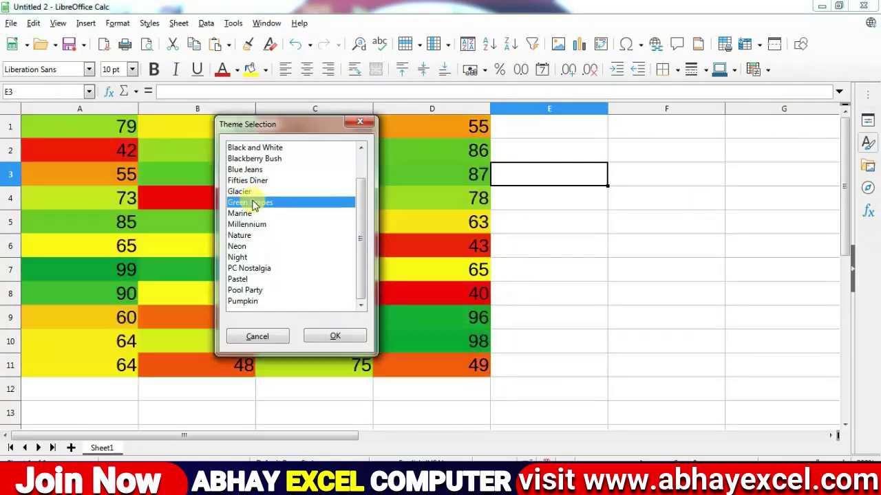
left_click(335, 336)
View the available image, chart and arrange formatting commands without choosing any.
left_click(118, 23)
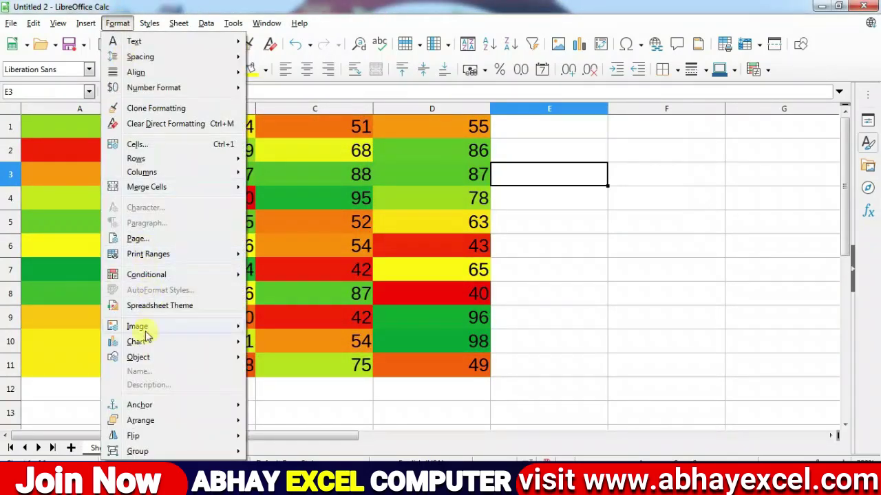
mouse_move(141, 333)
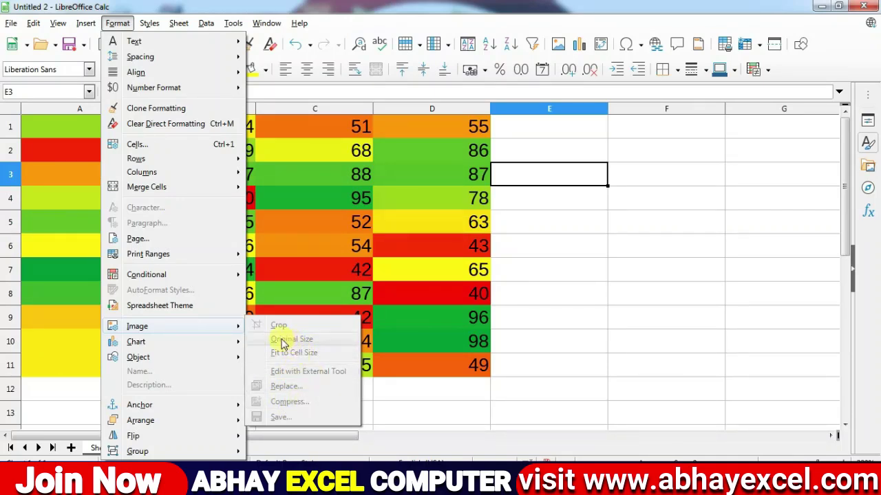
mouse_move(191, 356)
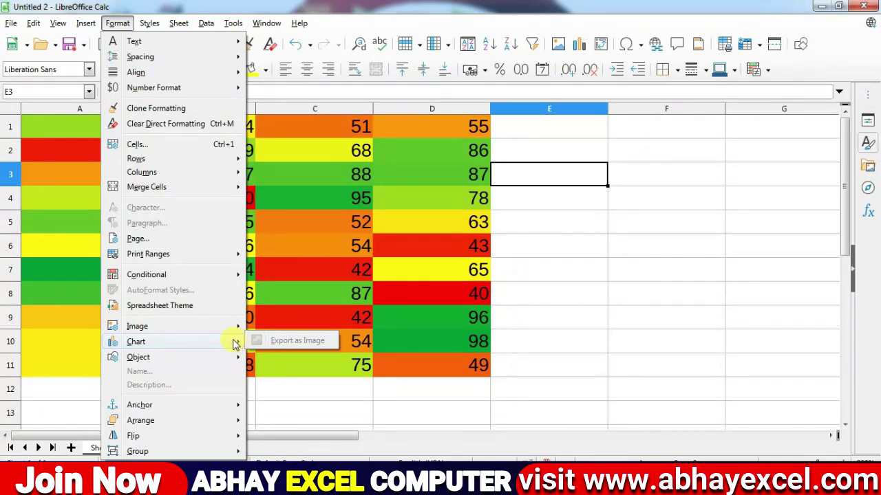
mouse_move(144, 423)
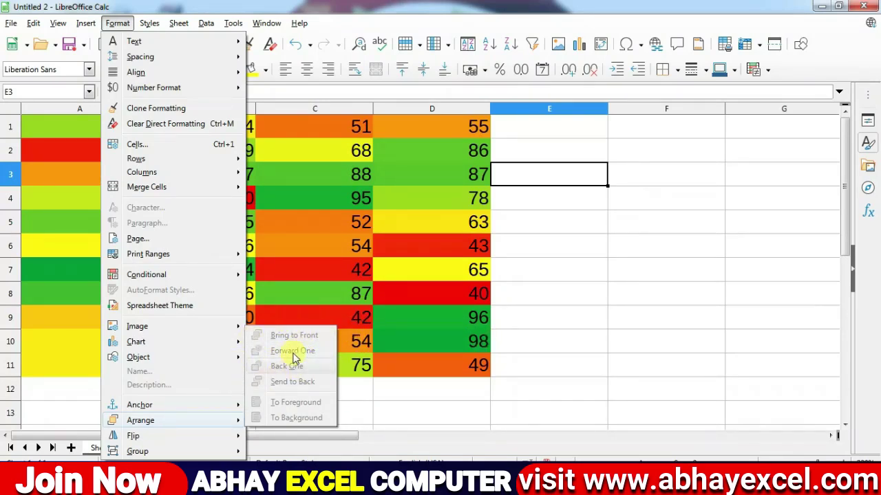
left_click(622, 227)
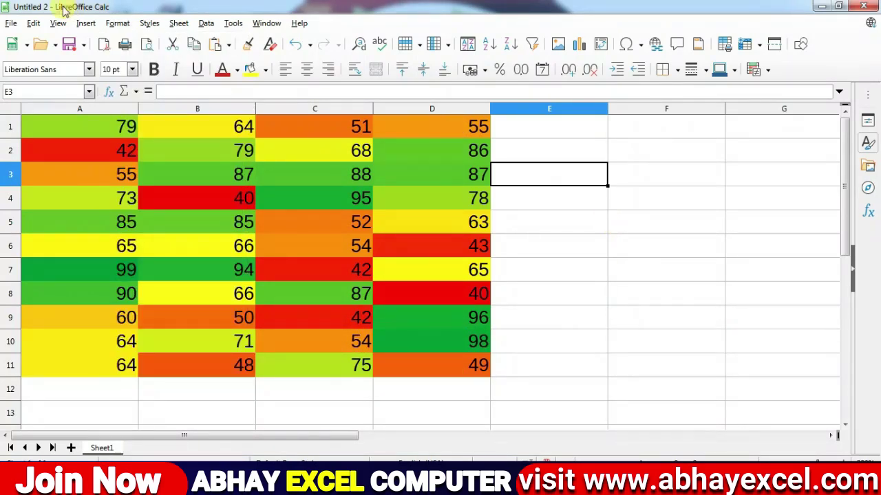
Draw a circle basic shape across columns E and F, from about row 4 to row 9, and deselect it.
left_click(86, 23)
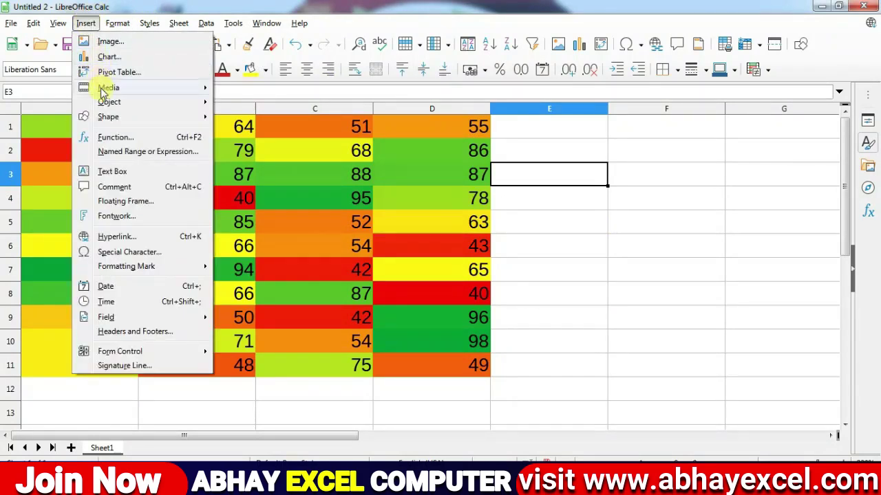
mouse_move(110, 116)
mouse_move(251, 138)
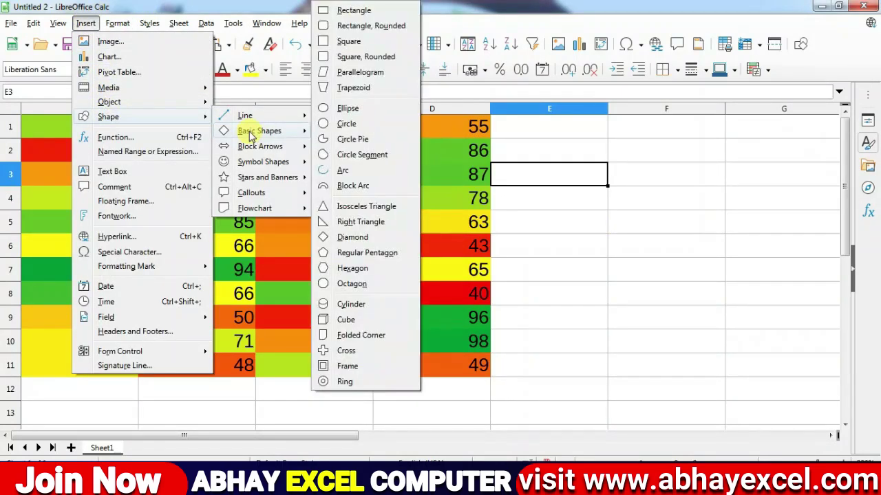
left_click(347, 124)
left_click_drag(569, 197, 690, 318)
key("Escape")
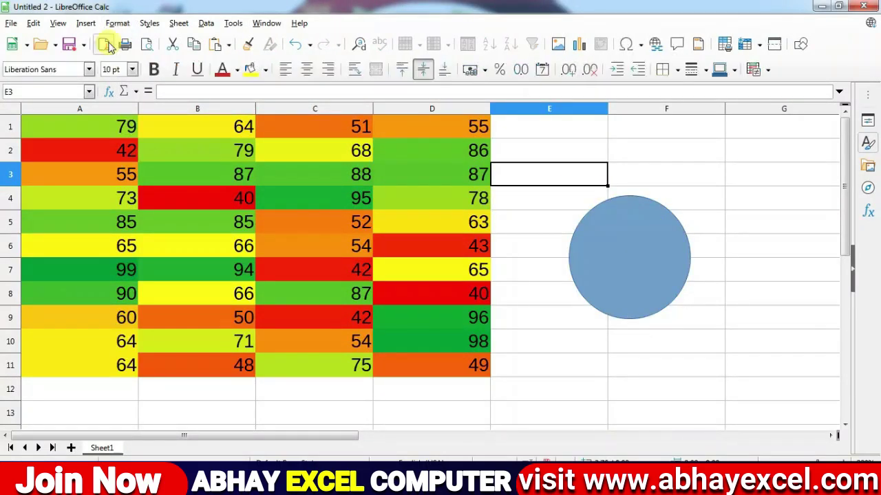
Draw a rounded square basic shape over the circle, covering it completely from about row 3 to row 11.
left_click(86, 22)
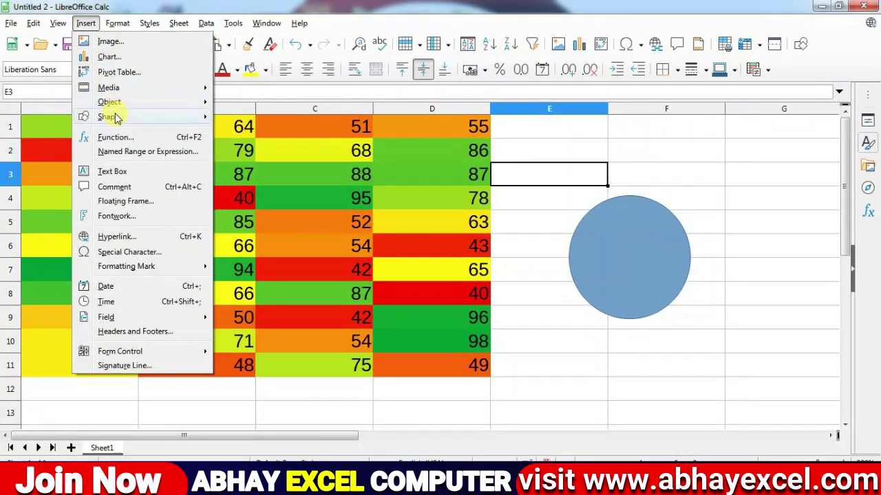
mouse_move(112, 117)
mouse_move(254, 135)
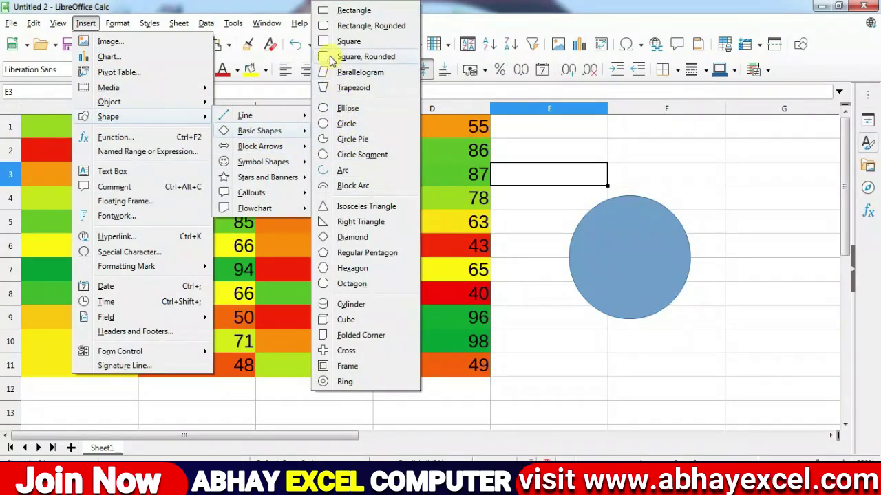
left_click(361, 56)
left_click_drag(541, 181, 711, 267)
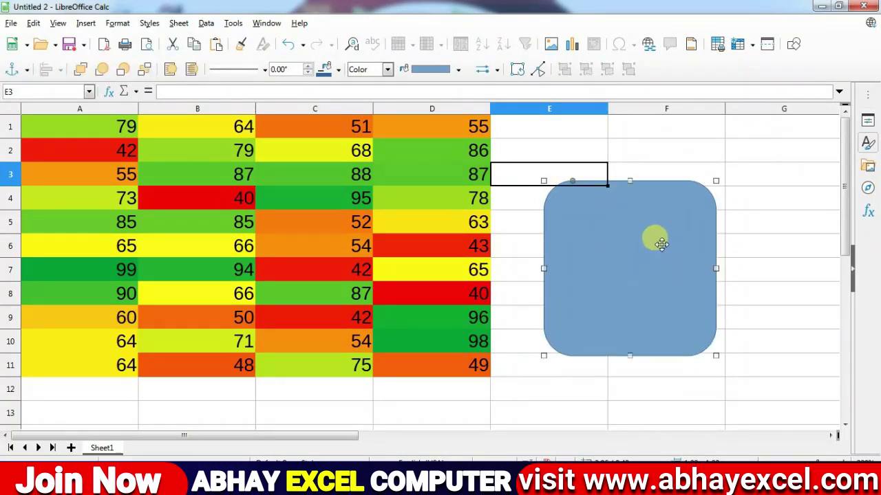
Set both the line color and the fill color of the rounded square to orange.
left_click(338, 70)
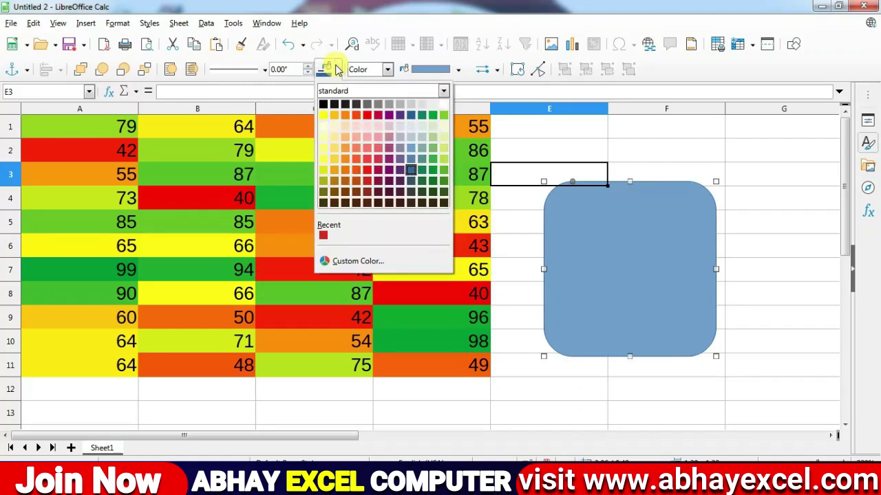
left_click(337, 114)
left_click(441, 68)
left_click(430, 115)
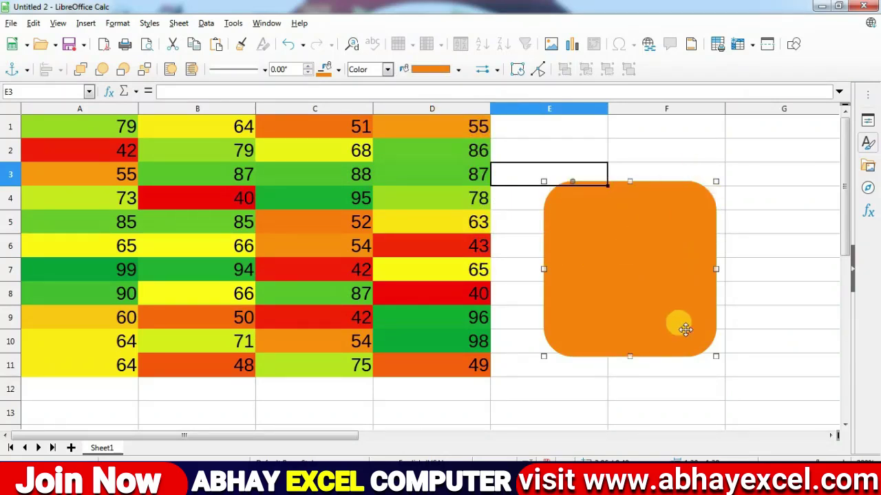
Send the orange rounded square to the back, behind the circle, and bring it to the front again.
left_click(118, 23)
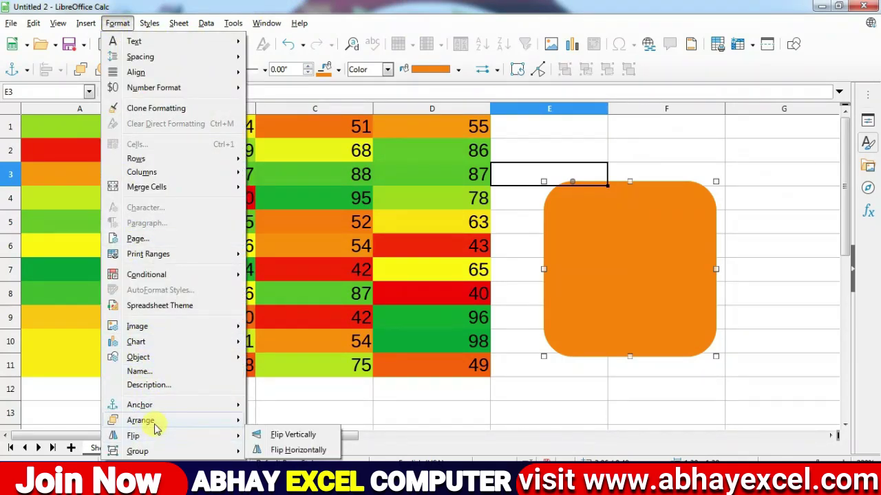
mouse_move(156, 428)
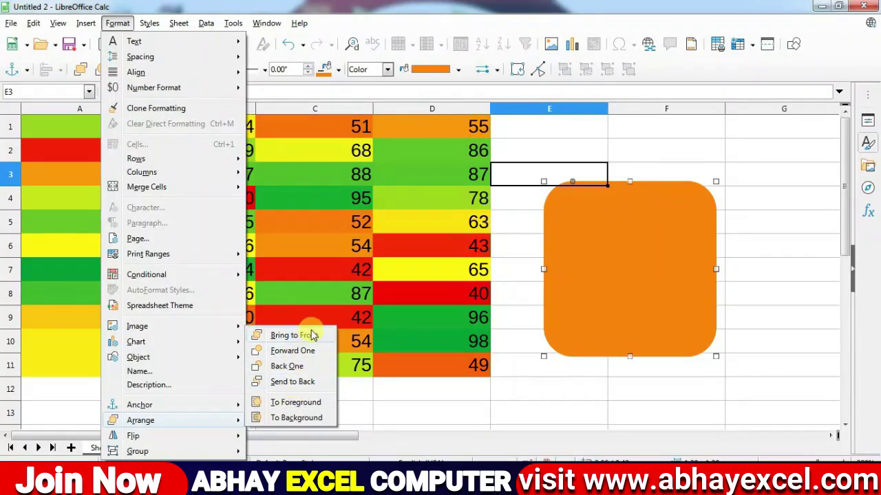
left_click(294, 385)
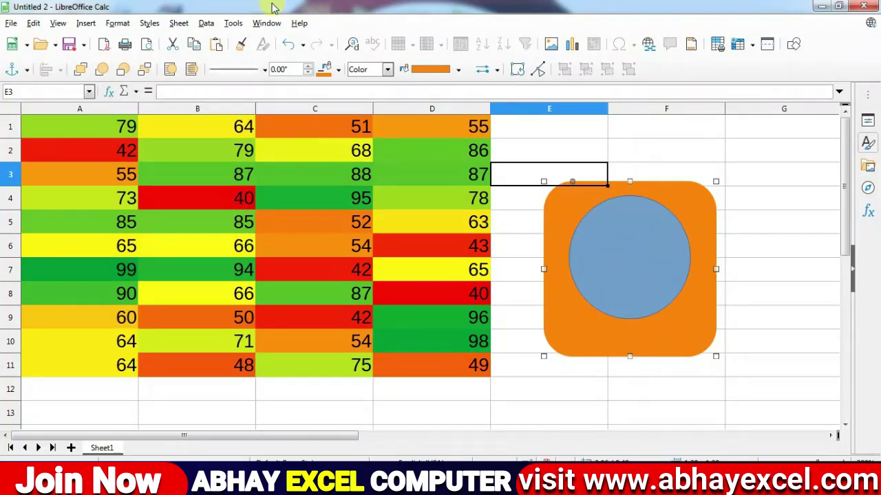
left_click(116, 22)
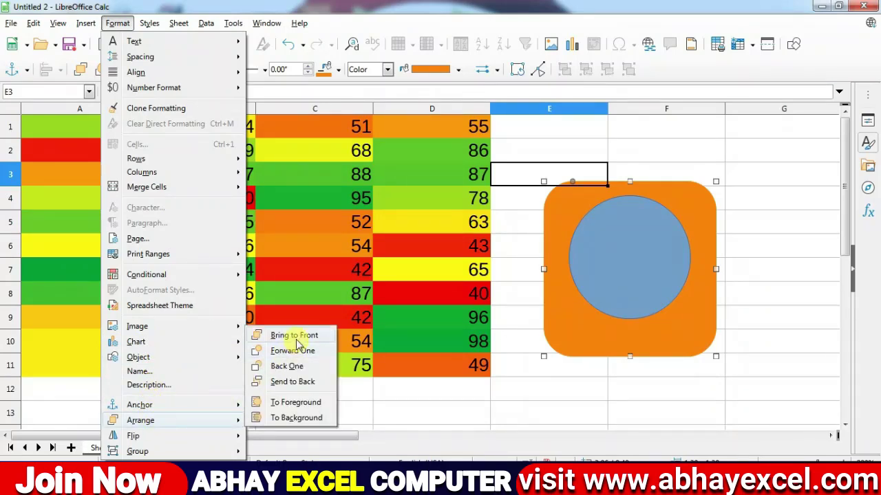
left_click(283, 337)
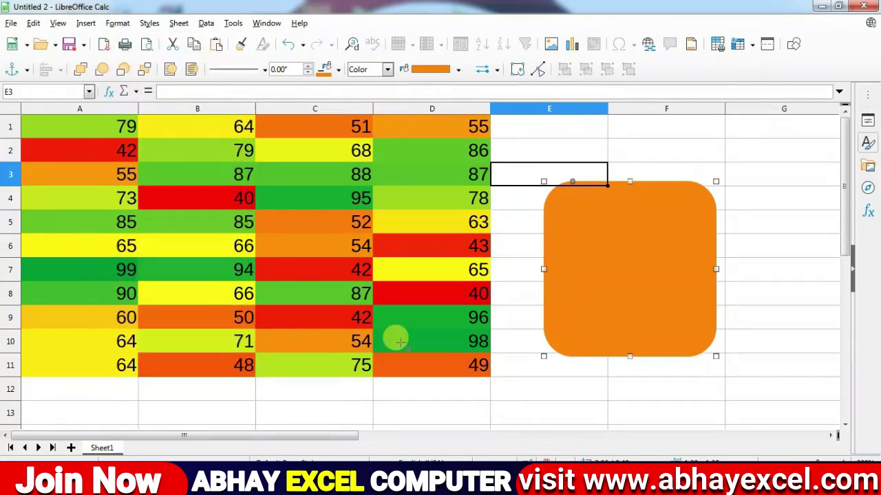
Flip the orange rounded square vertically and move it over columns D and E, off most of the circle.
left_click(115, 23)
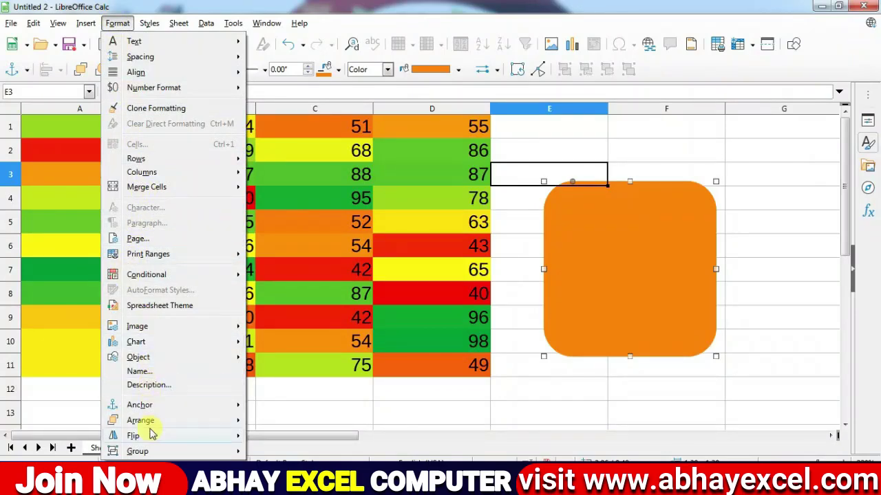
mouse_move(151, 436)
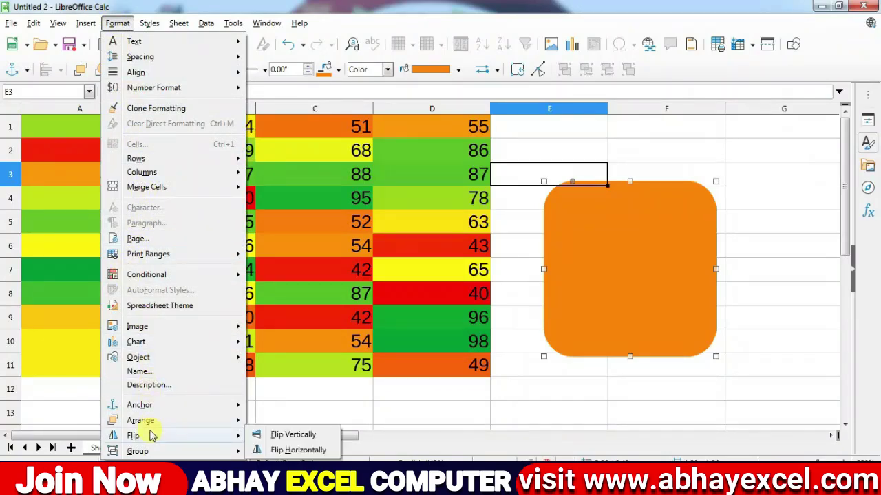
left_click(292, 435)
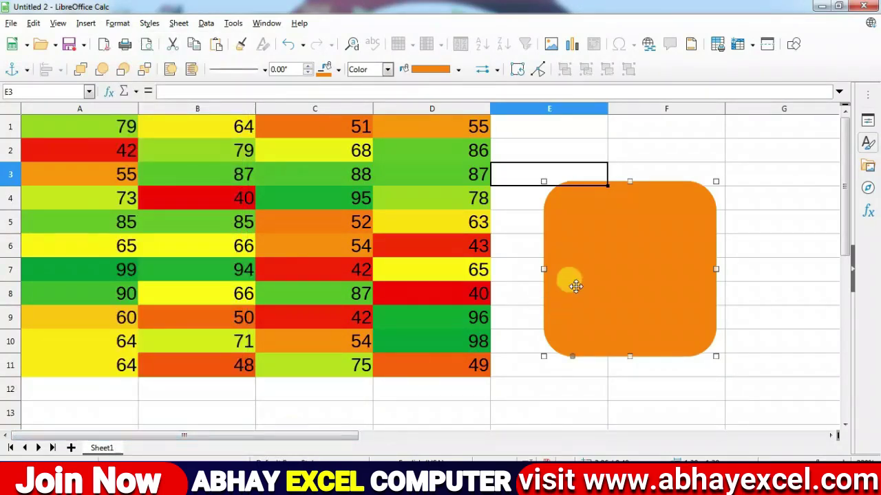
left_click_drag(589, 250, 478, 259)
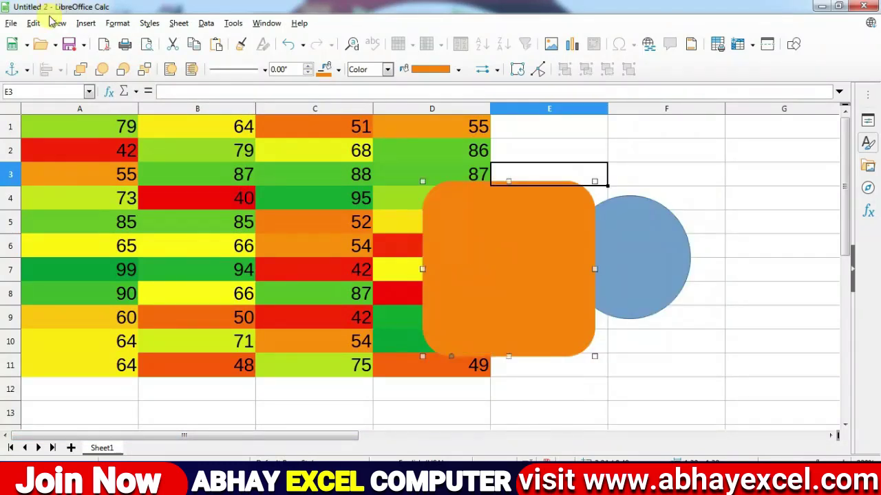
Group the blue circle with the orange rounded square, then move the group across the data and back over columns D to F.
left_click(117, 22)
mouse_move(158, 448)
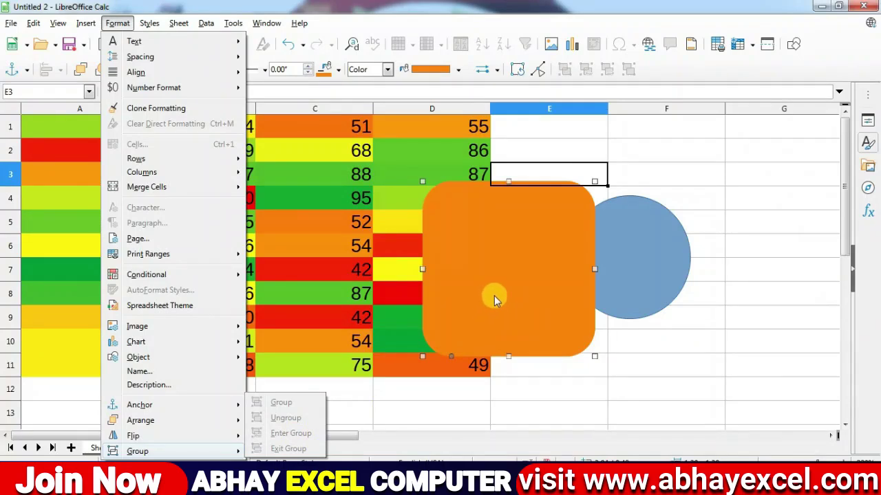
left_click(640, 240)
left_click(640, 238)
left_click(526, 256, "shift")
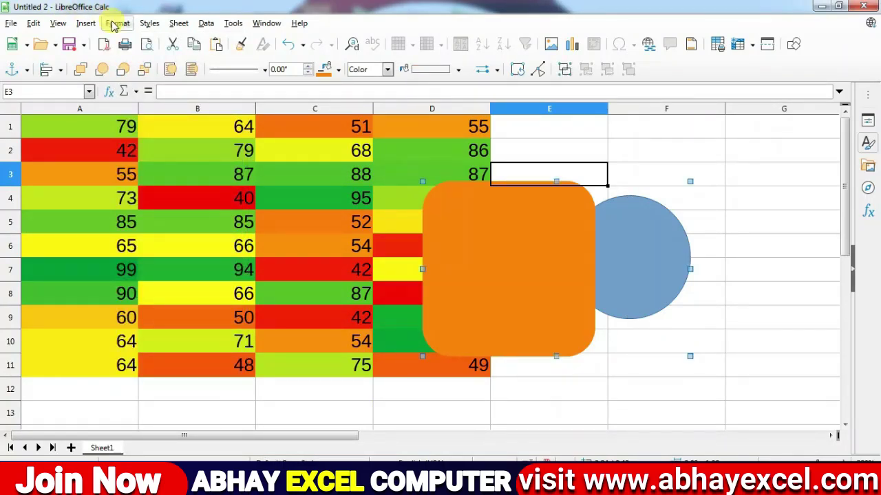
left_click(117, 22)
mouse_move(196, 449)
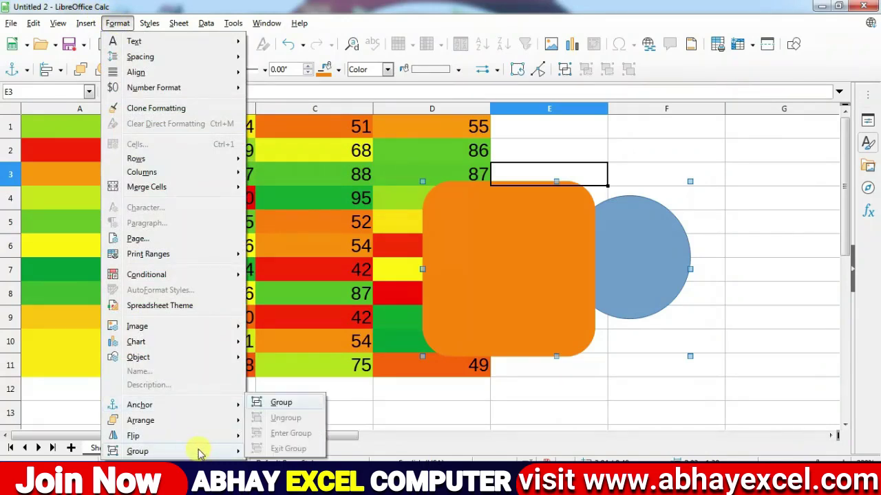
left_click(284, 410)
left_click_drag(448, 255, 167, 256)
left_click_drag(244, 276, 520, 215)
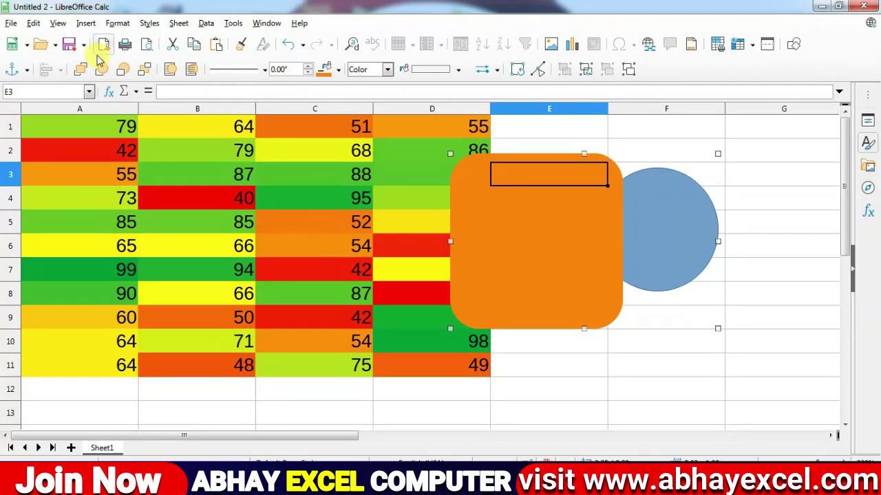
Delete the grouped shapes from the sheet.
left_click(110, 24)
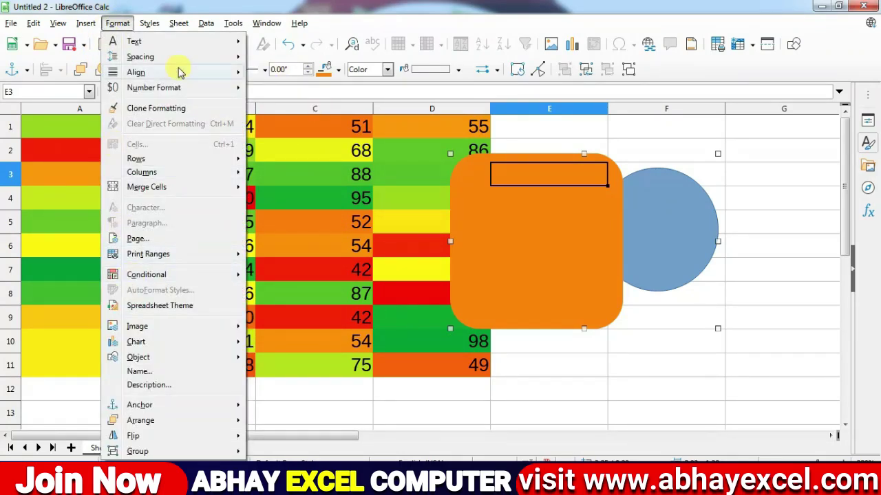
mouse_move(143, 24)
key("Escape")
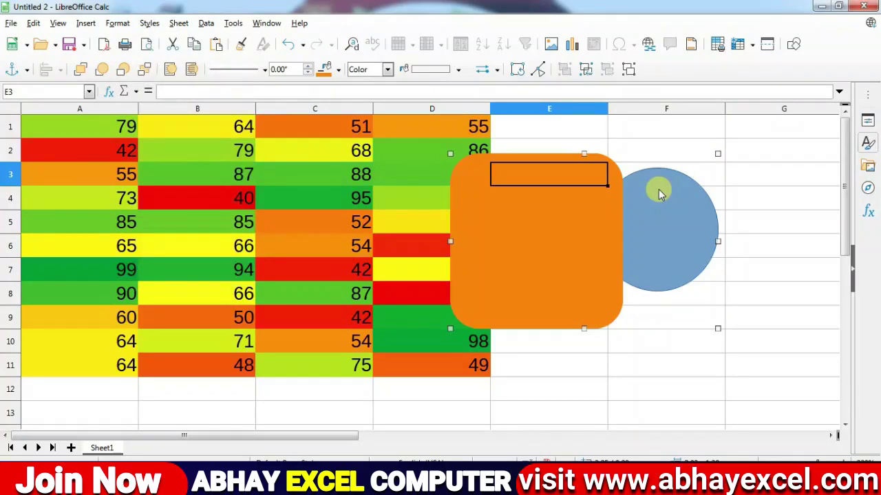
key("Delete")
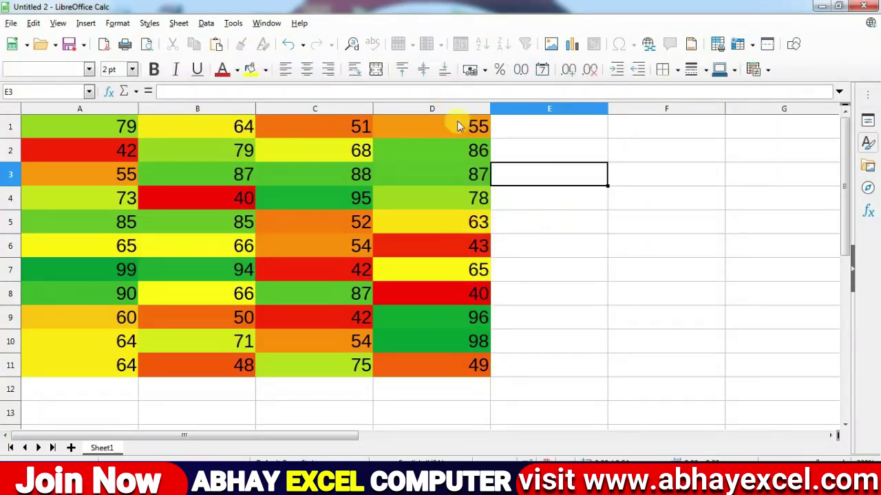
Enter a person's first name in cell E4 and apply the Accent 1 style to it.
left_click(598, 199)
type("a")
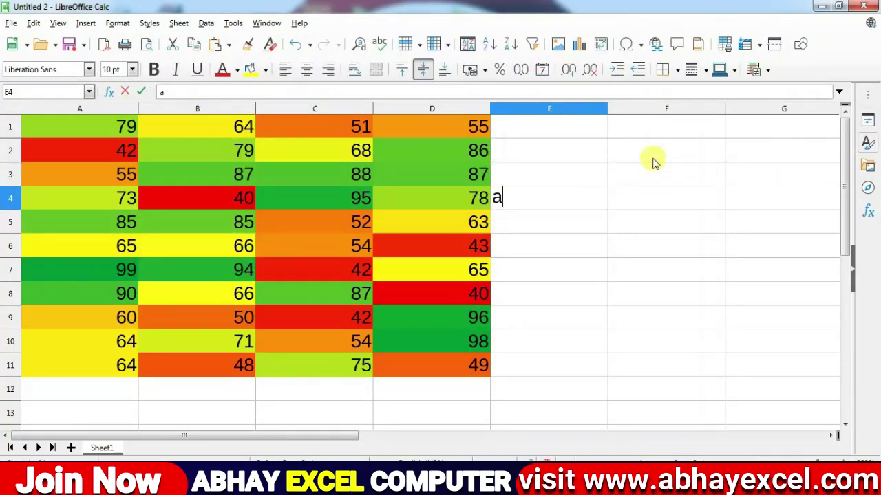
key("Return")
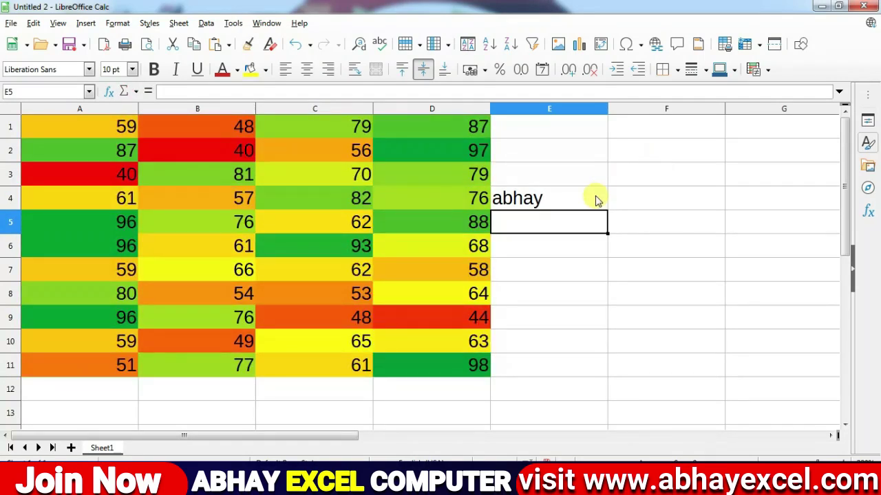
left_click(573, 201)
left_click(148, 23)
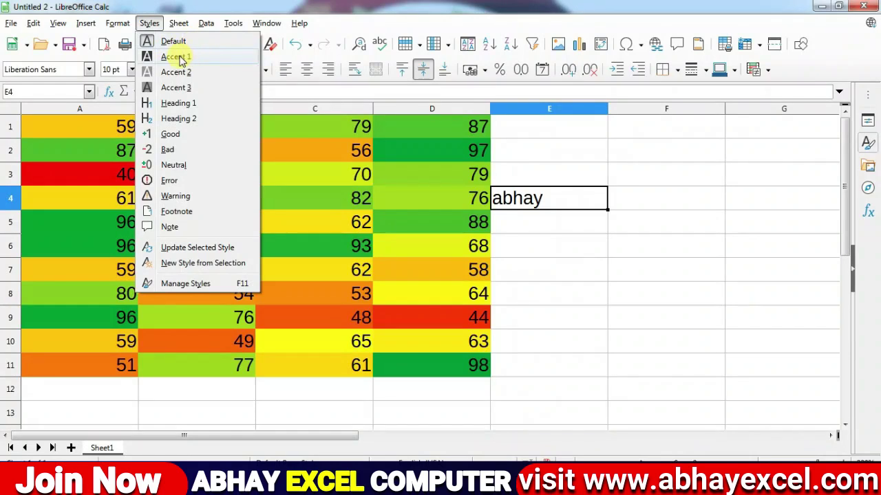
left_click(175, 56)
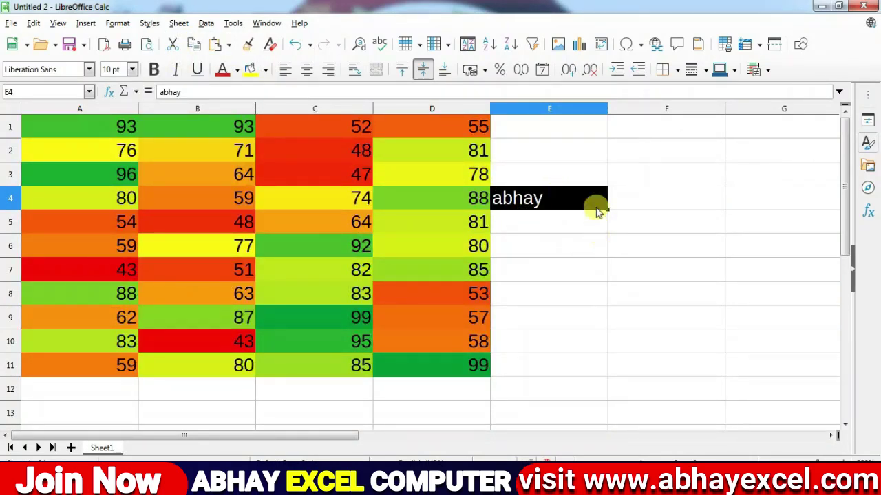
Apply the Accent 2 style to cell E5 and the Accent 3 style to cell E6.
left_click(554, 230)
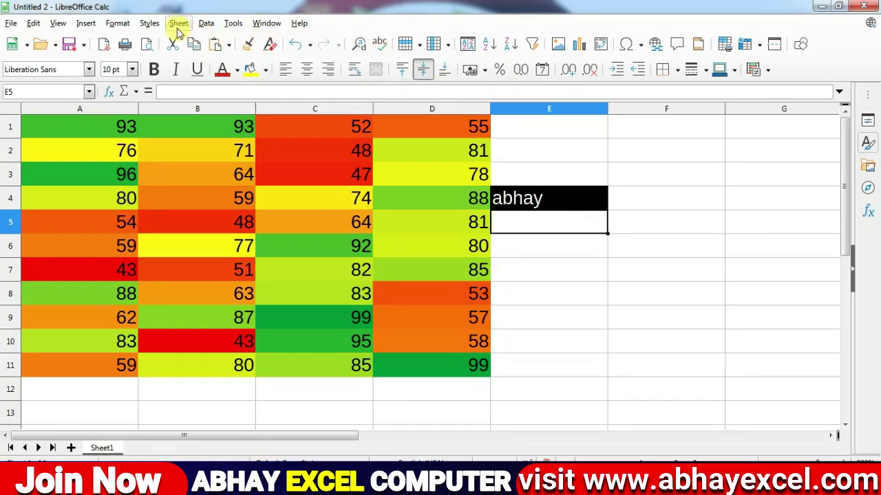
left_click(150, 23)
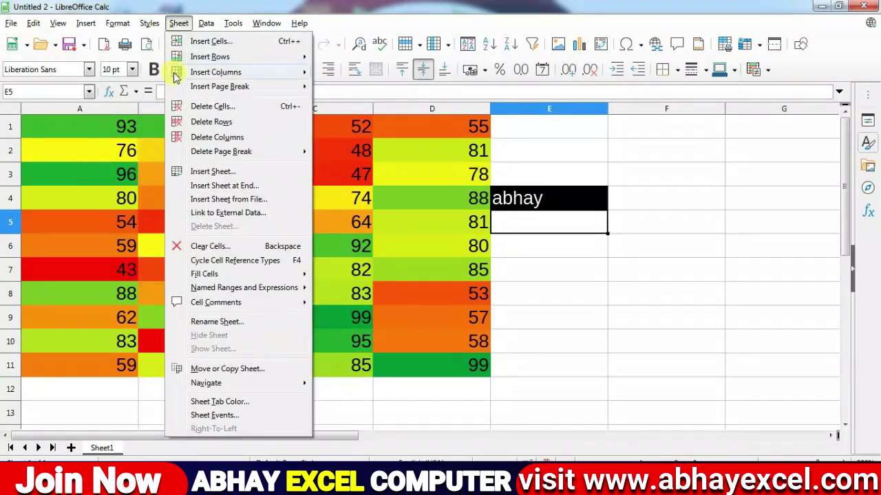
left_click(153, 73)
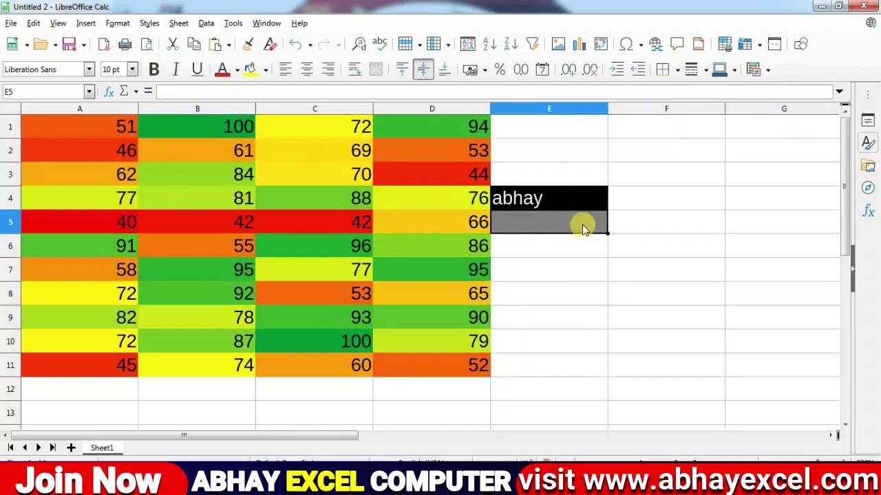
left_click(530, 245)
left_click(150, 24)
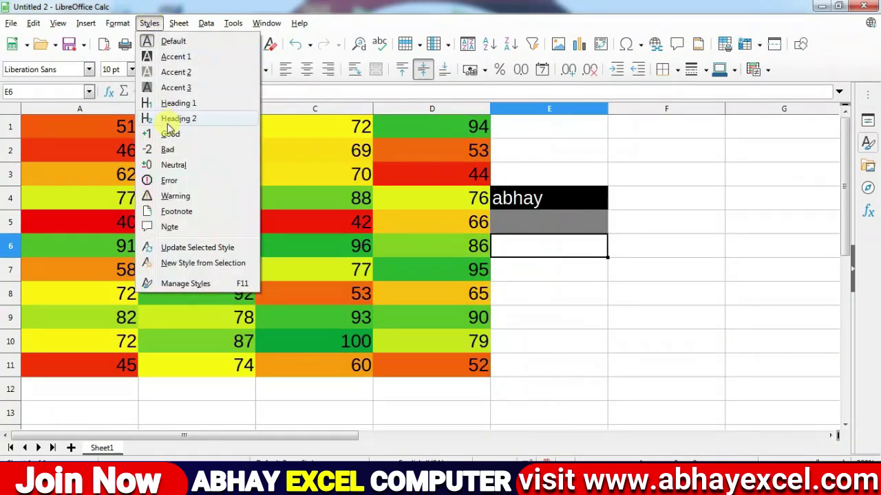
left_click(164, 88)
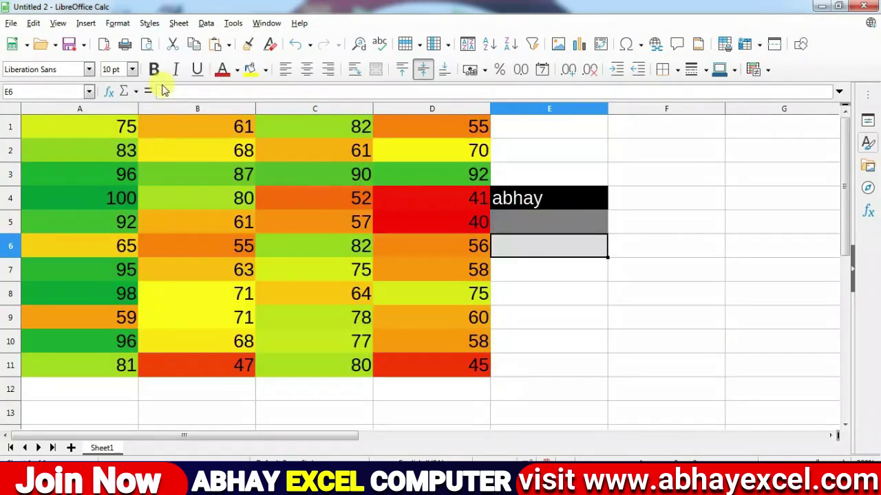
Apply the Heading 1 style to cell E8 and the Heading 2 style to cell F3.
left_click(597, 293)
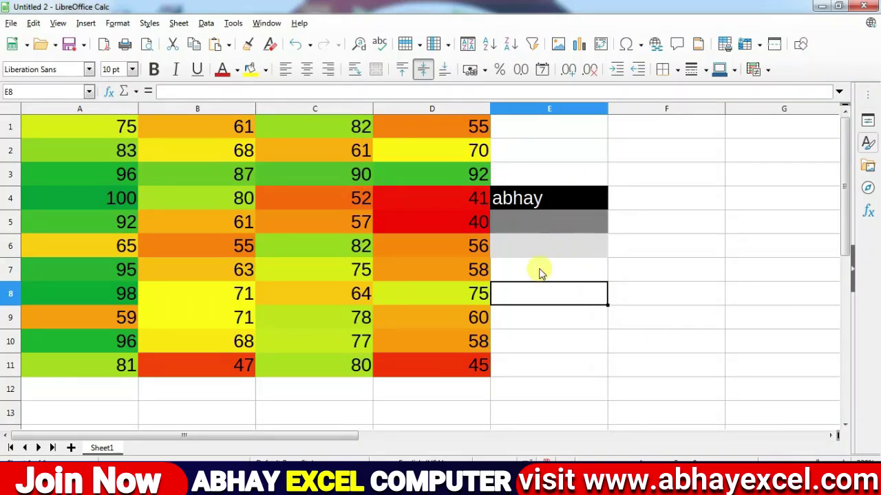
left_click(152, 24)
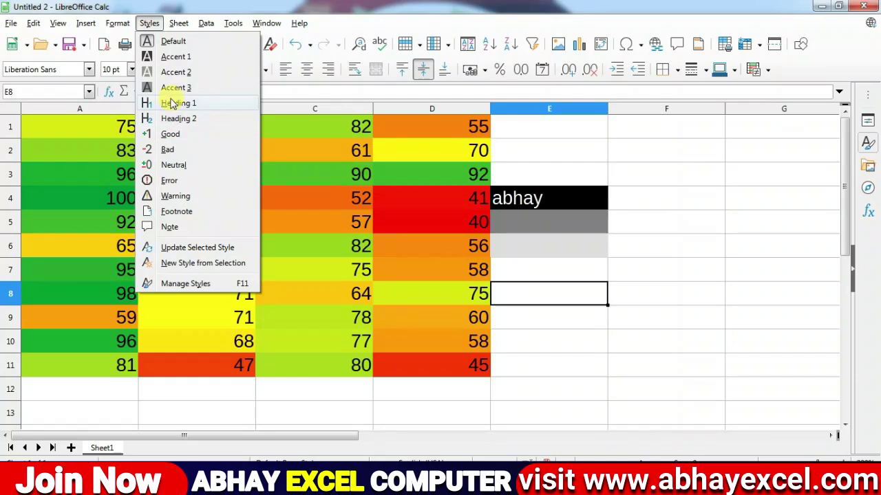
left_click(178, 103)
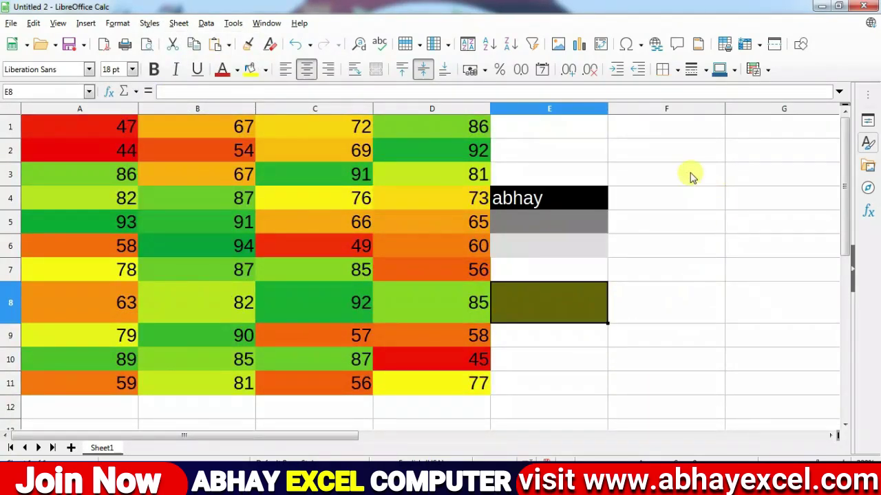
left_click(690, 177)
left_click(150, 23)
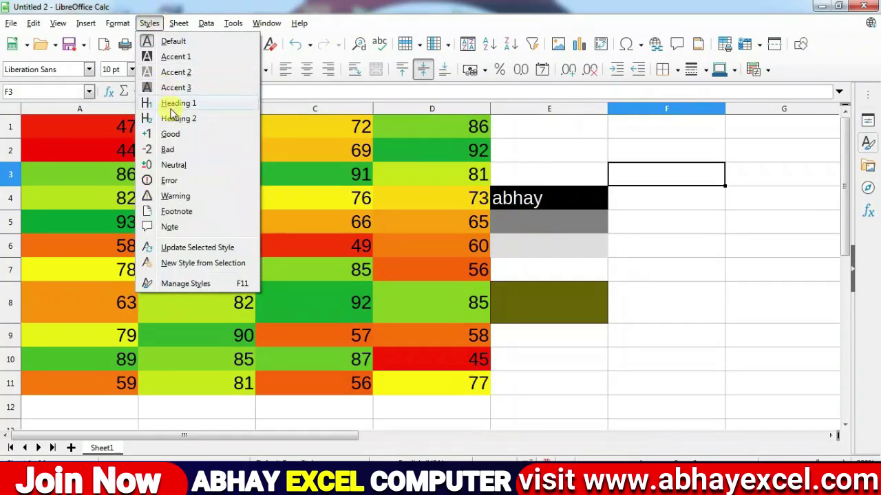
left_click(175, 120)
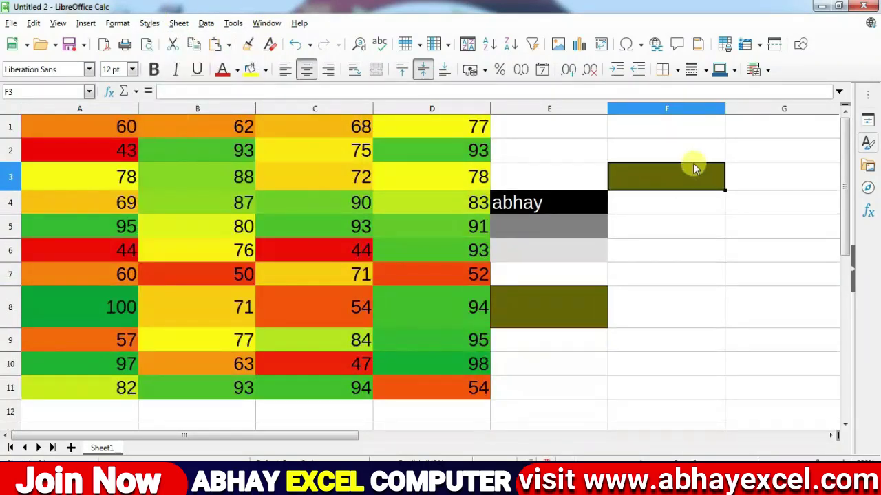
Enter the same first name in cell F3, which has the Heading 2 style.
left_click(639, 238)
left_click(648, 182)
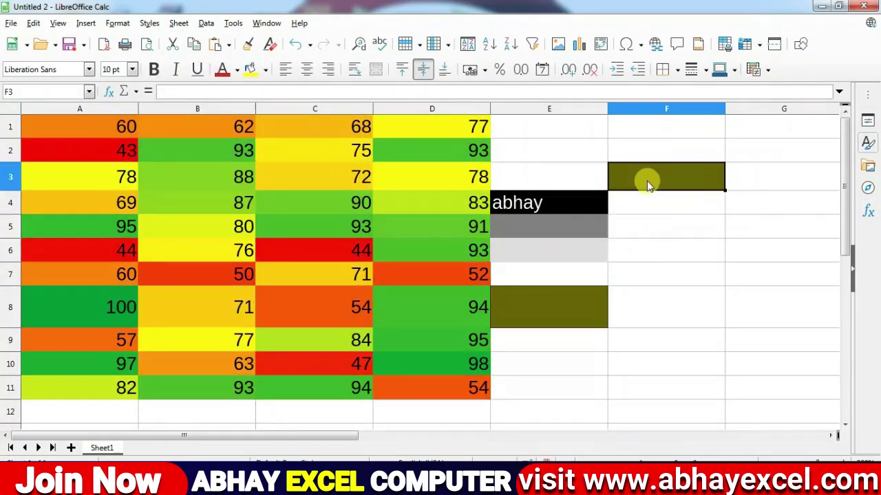
type("abhay")
key("Return")
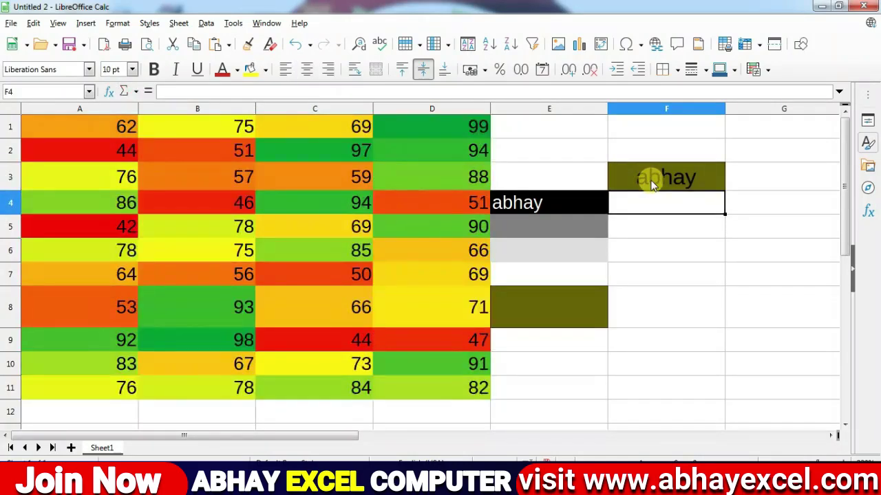
Apply the Good style to cell F4 and the Bad style to cell F5.
left_click(146, 24)
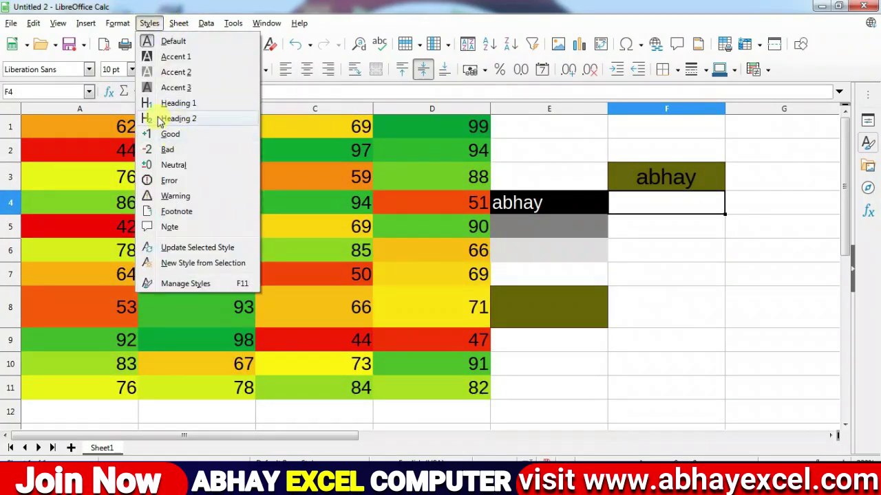
left_click(167, 135)
left_click(674, 227)
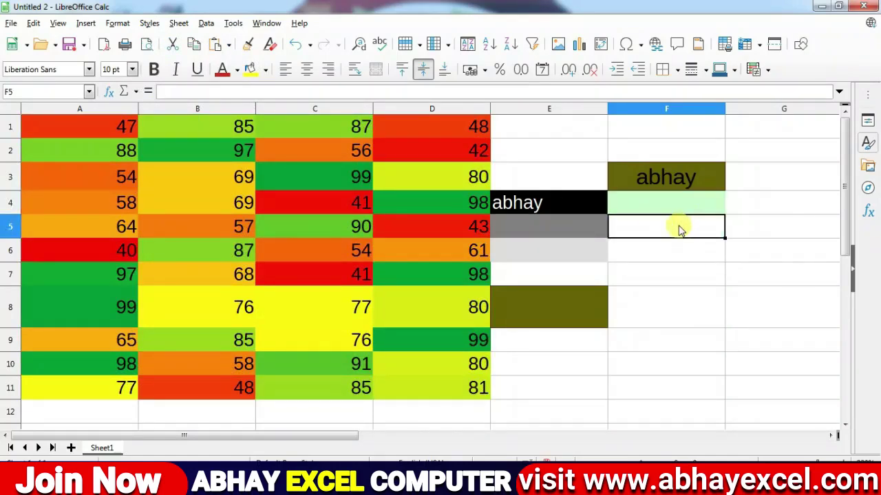
left_click(149, 24)
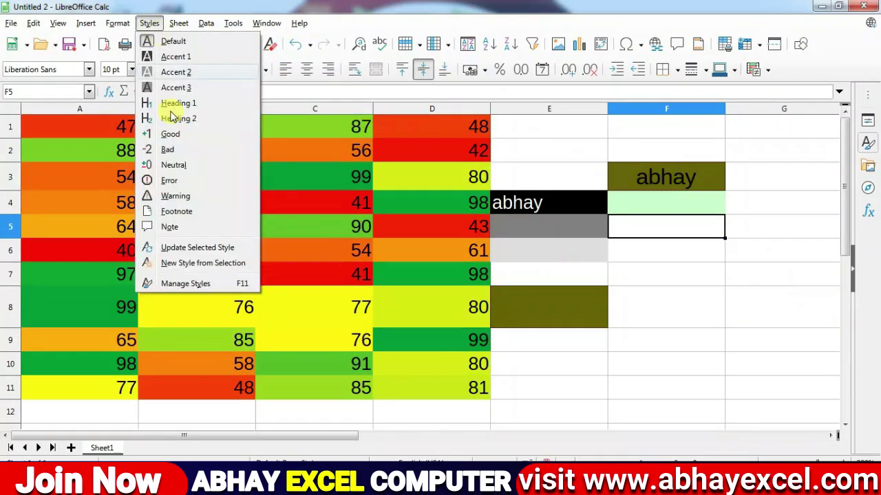
left_click(167, 147)
Apply the Error style to cell F6 and the Warning style to cell F7.
left_click(684, 251)
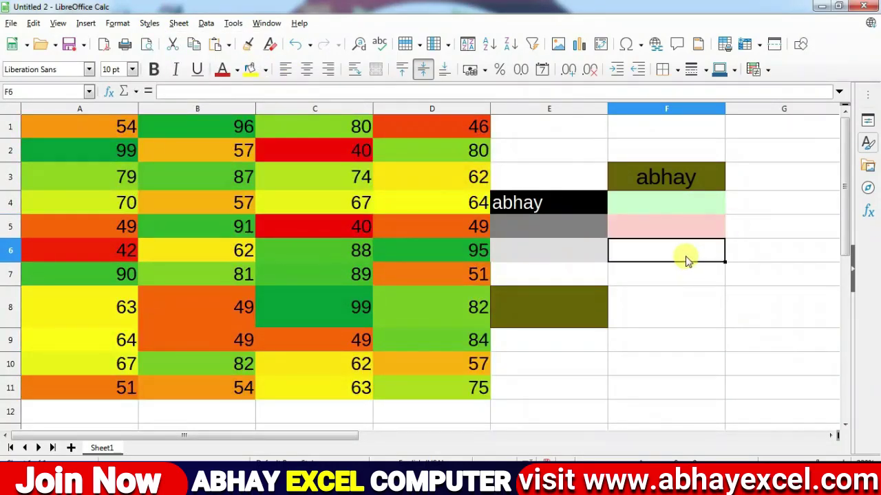
left_click(148, 23)
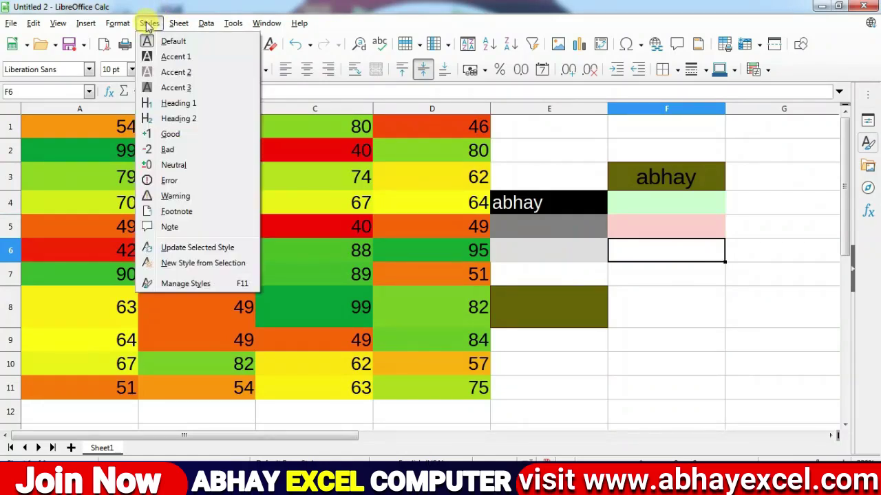
left_click(168, 180)
left_click(666, 275)
left_click(148, 24)
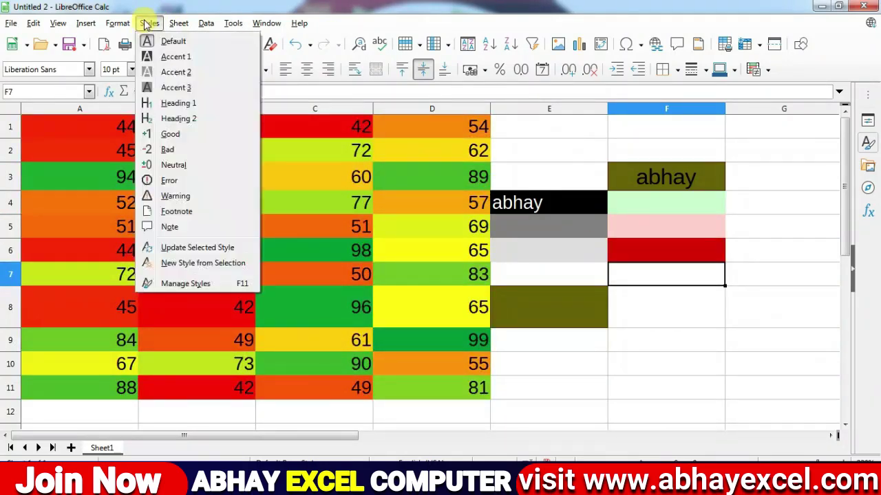
left_click(172, 196)
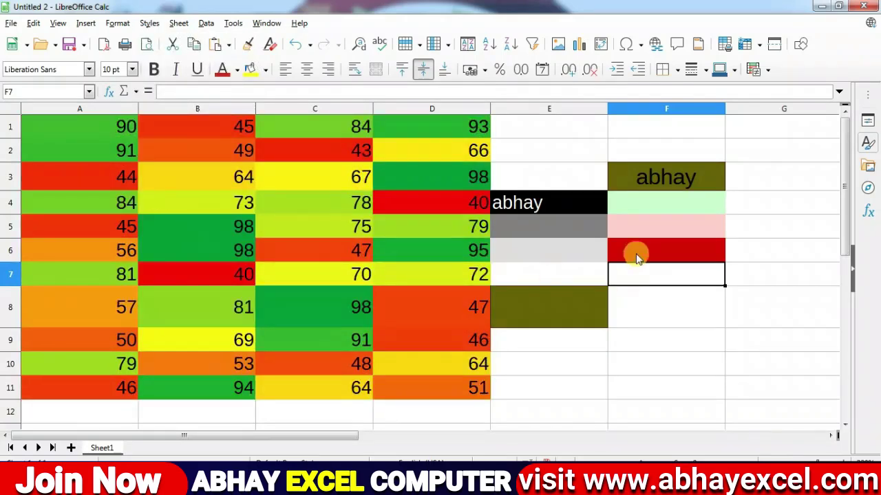
left_click(652, 301)
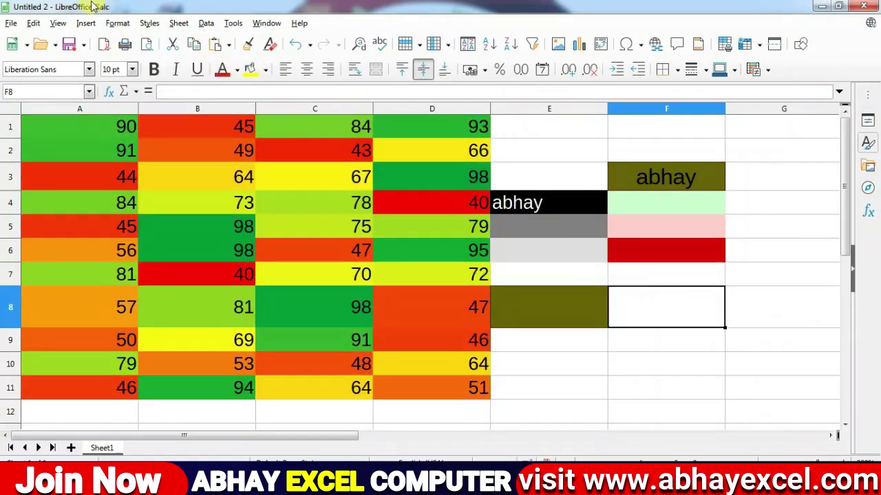
Apply the Footnote style to cell F8.
left_click(149, 23)
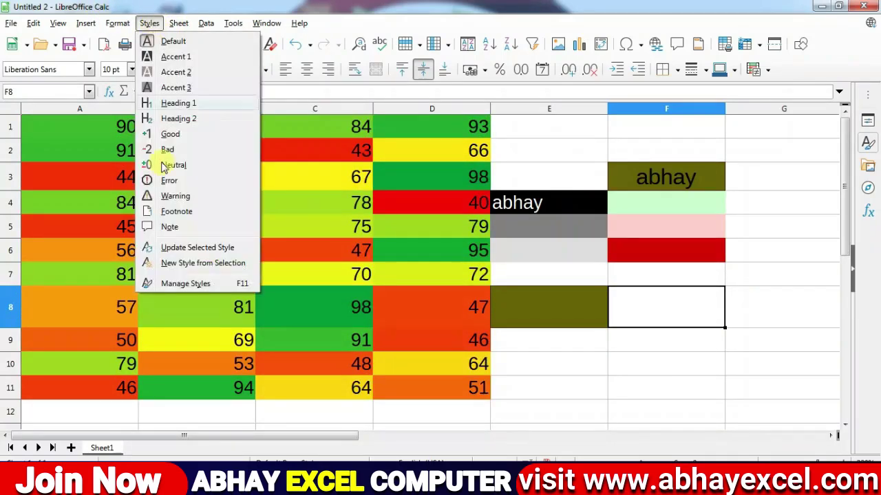
left_click(182, 213)
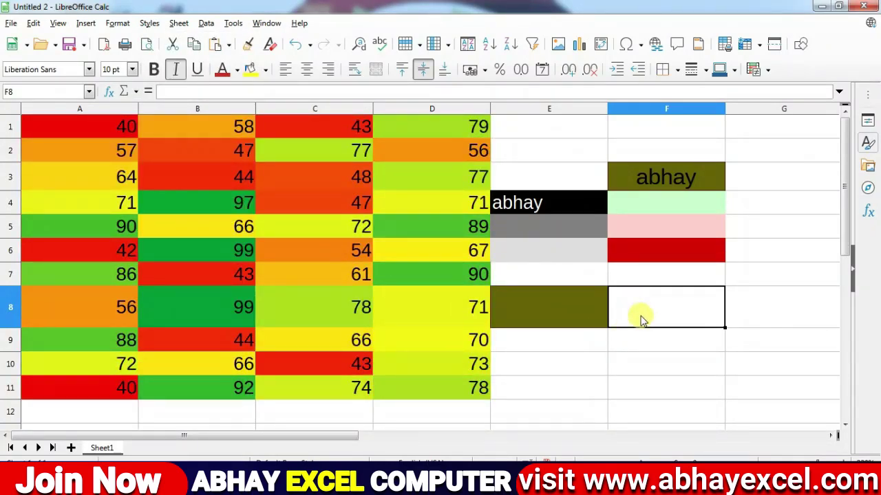
left_click(640, 342)
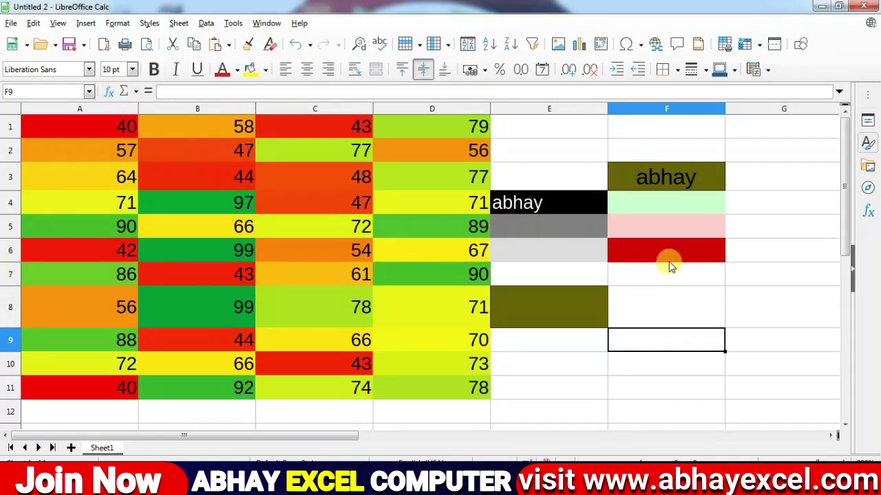
Change the background color of cell F6 to standard indigo.
left_click(663, 244)
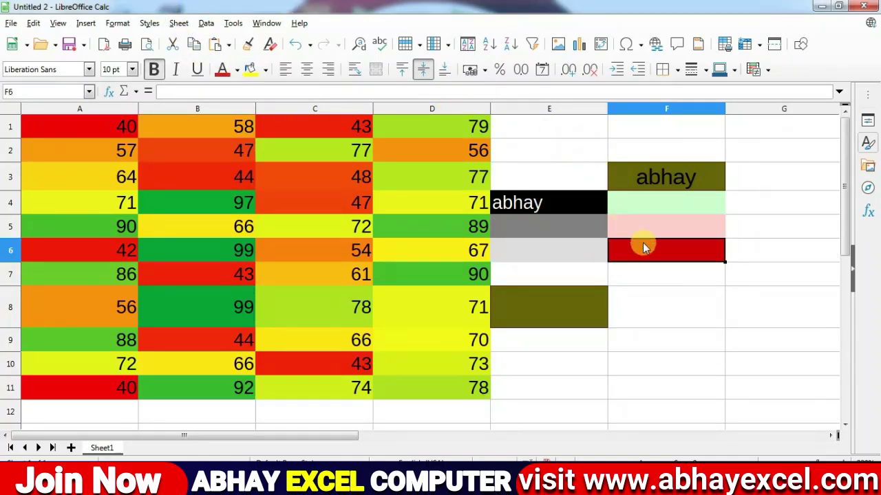
left_click(265, 69)
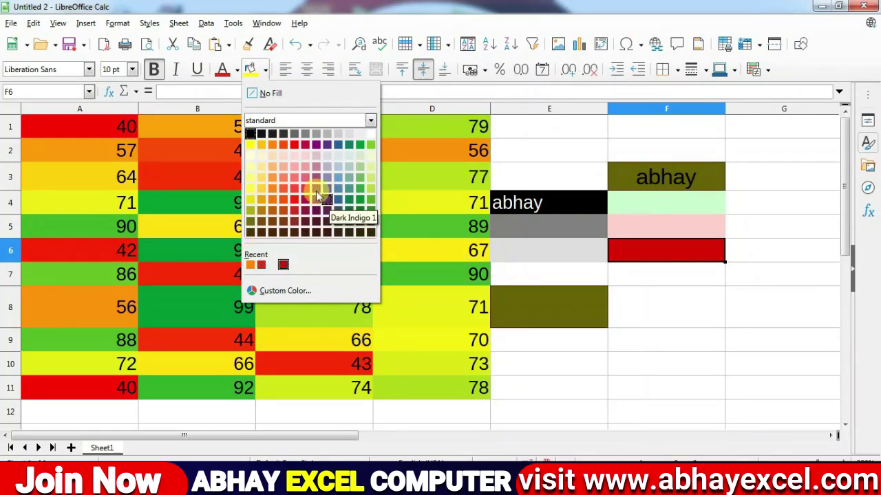
left_click(327, 146)
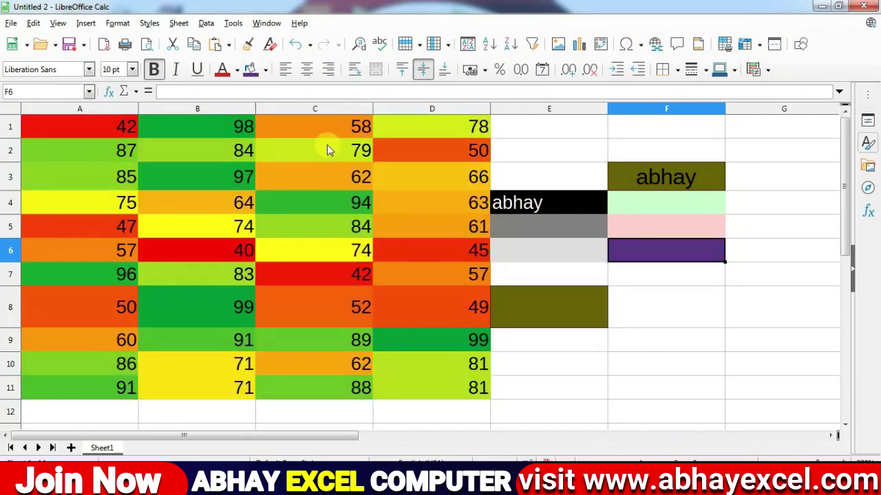
Update the Error style to match the current formatting of cell F6.
left_click(686, 304)
left_click(670, 250)
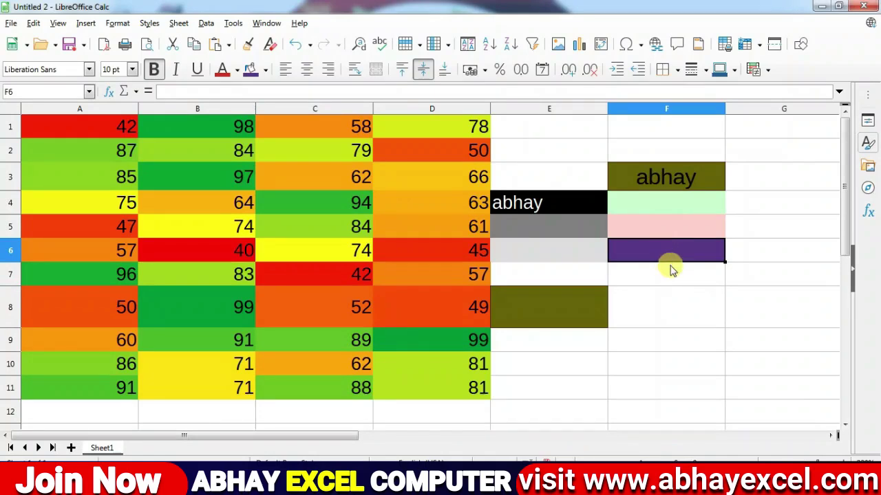
left_click(150, 23)
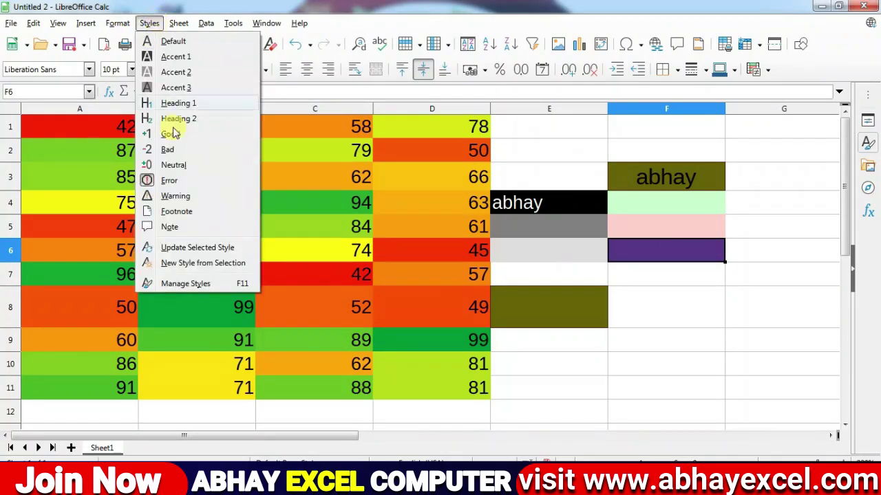
left_click(178, 249)
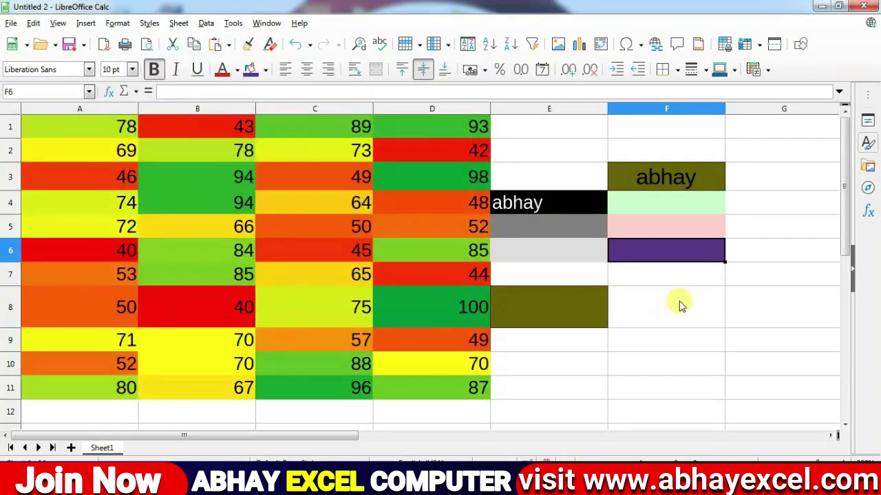
Apply the updated Error style to cell F9.
left_click(666, 350)
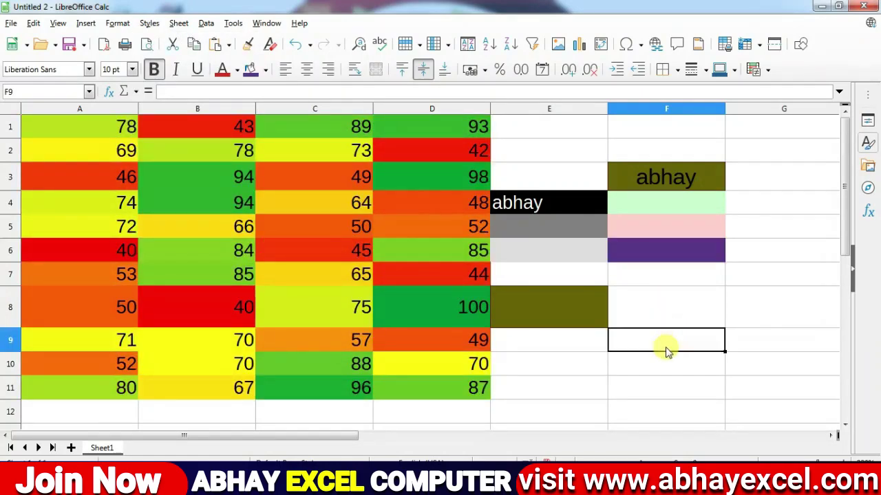
left_click(150, 22)
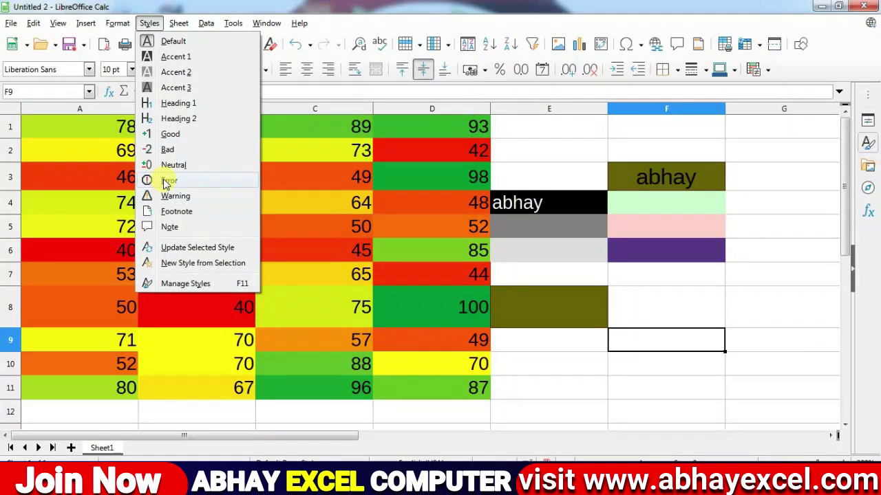
left_click(169, 181)
left_click(656, 362)
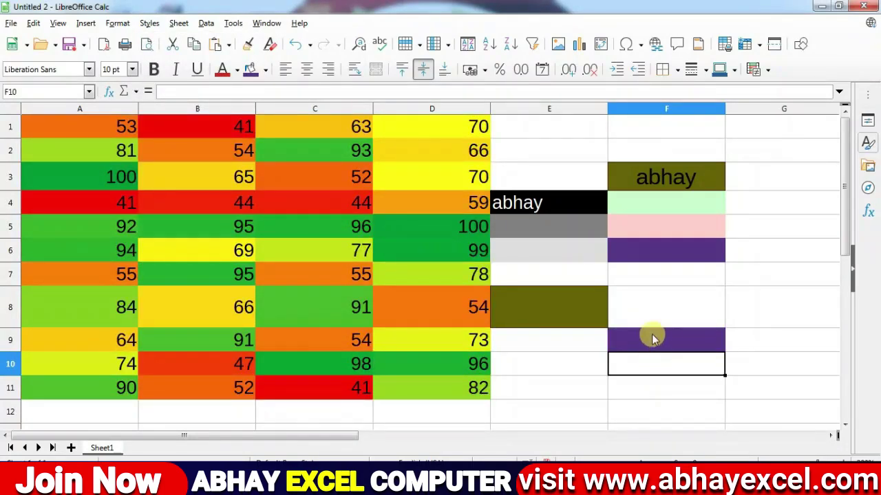
Open the Manage Styles feature for the cell styles.
left_click(150, 23)
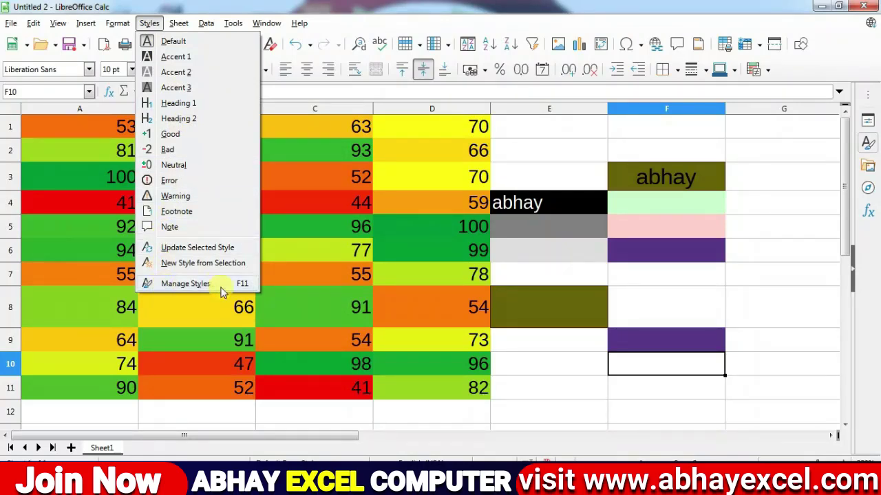